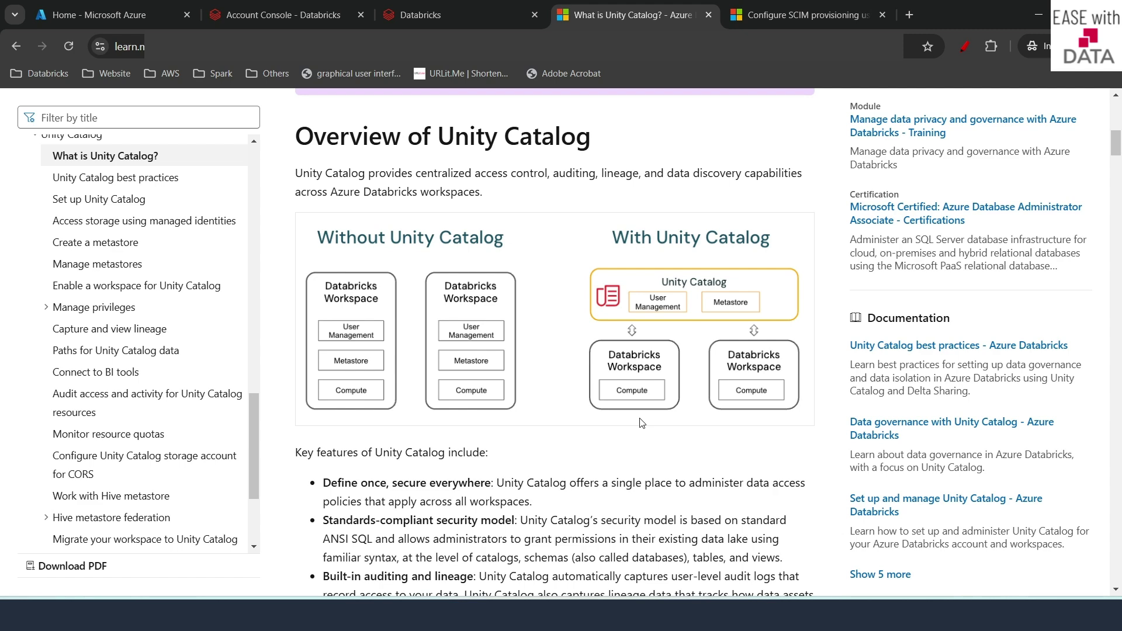
# Switch to the Azure portal and start creating a new internal user in Microsoft Entra ID.
pyautogui.hotkey('ctrl', '1')
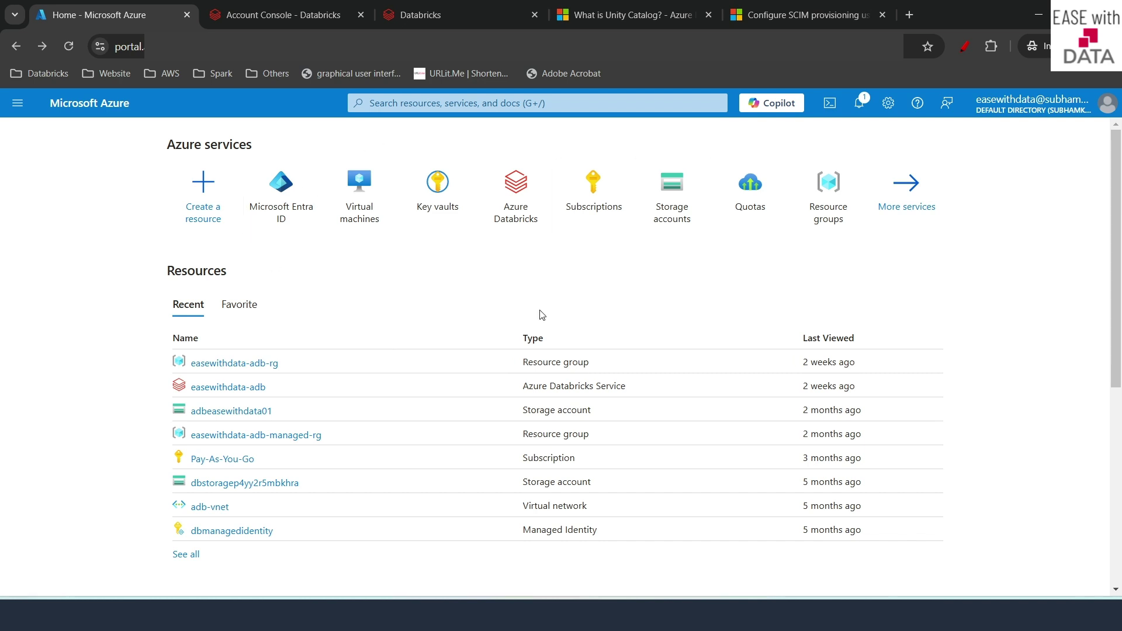
pyautogui.click(299, 219)
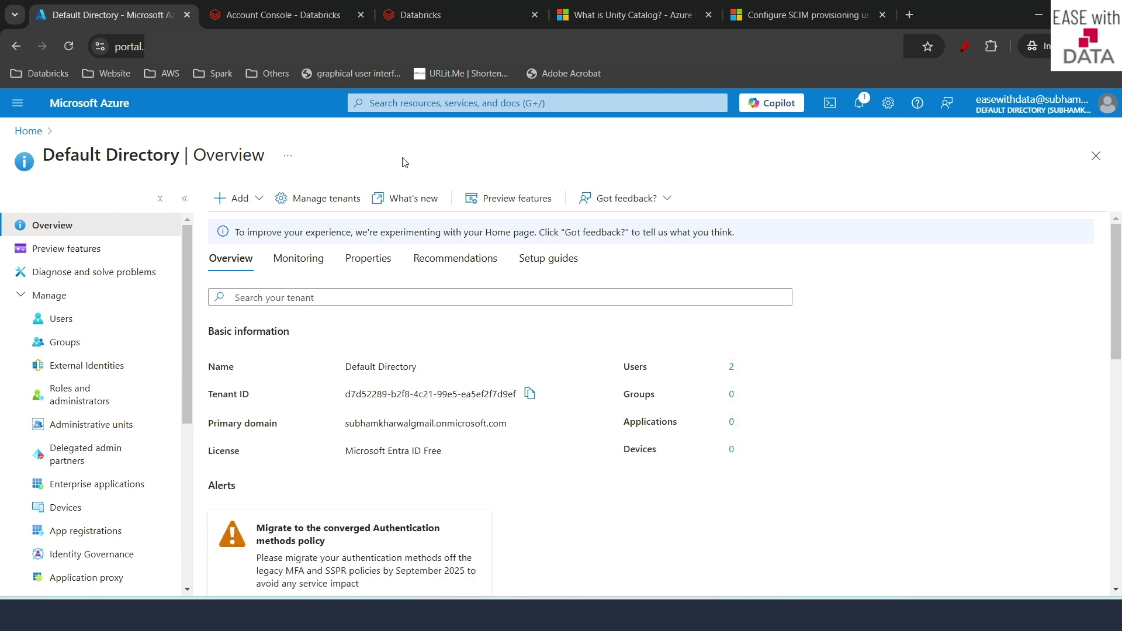
pyautogui.click(244, 202)
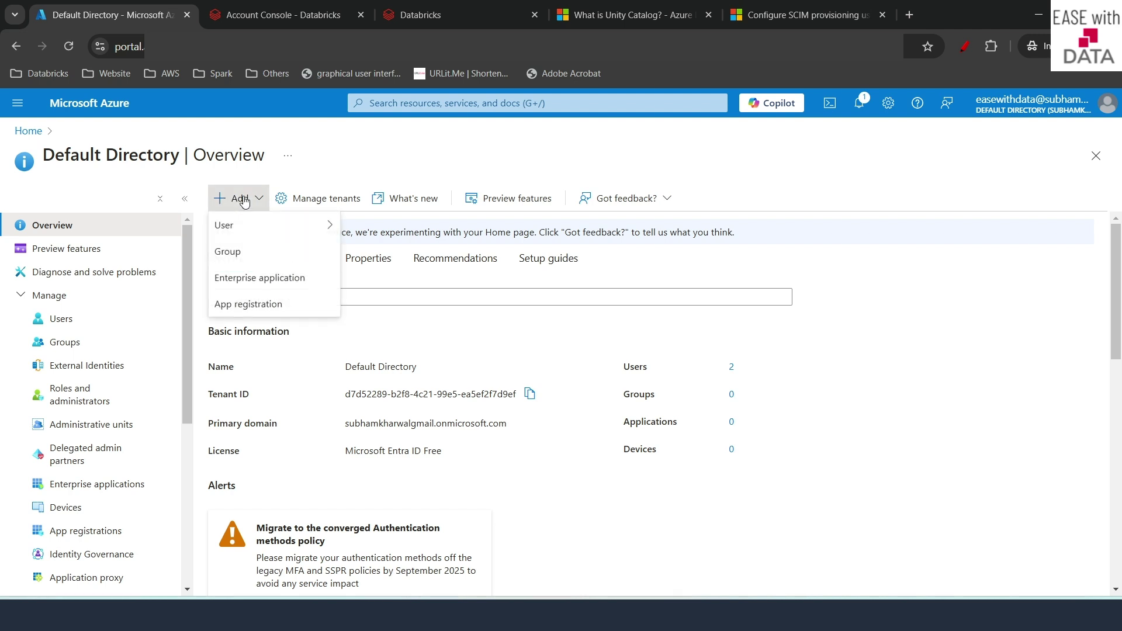
pyautogui.moveTo(243, 231)
pyautogui.click(390, 226)
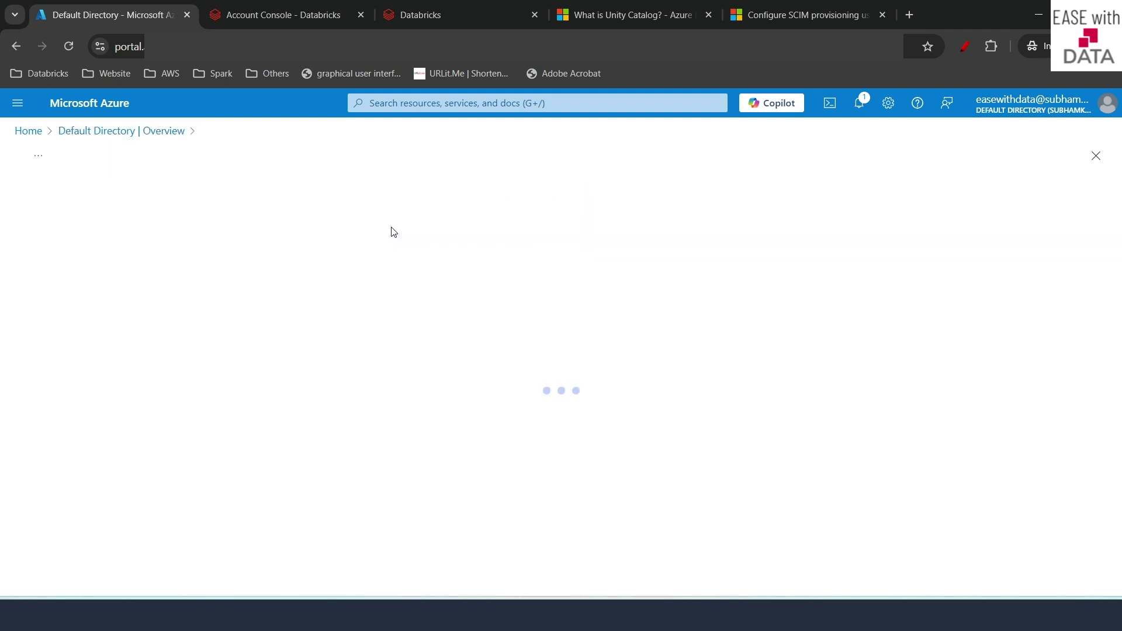
pyautogui.click(194, 316)
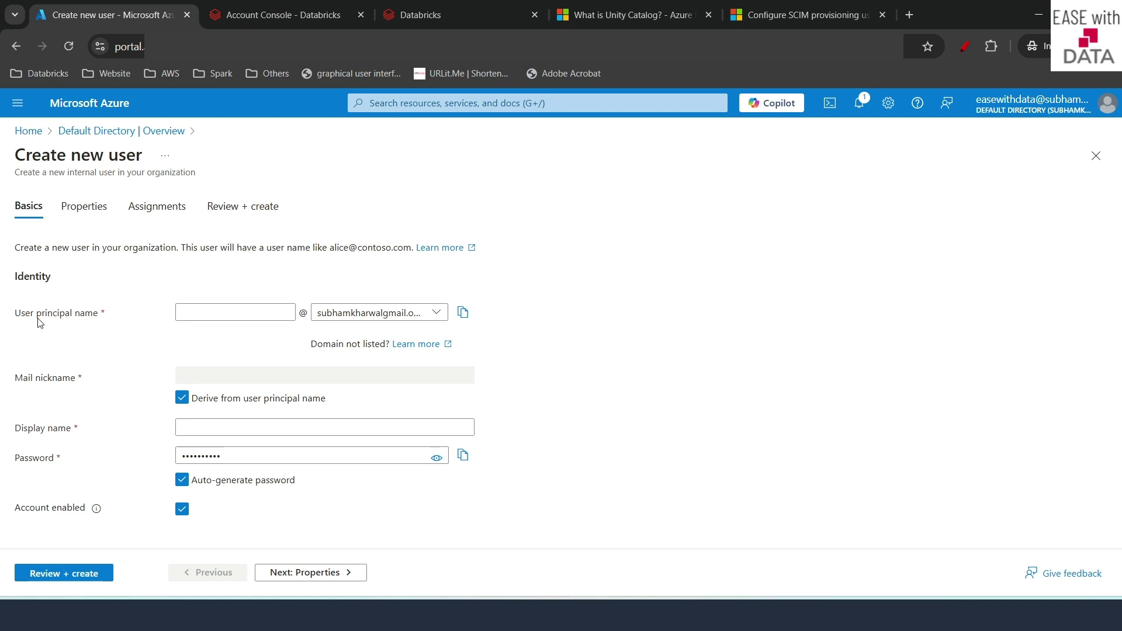
# Set the new user's principal name to "da" and the display name to "Data Analyst".
pyautogui.click(227, 314)
pyautogui.write('da')
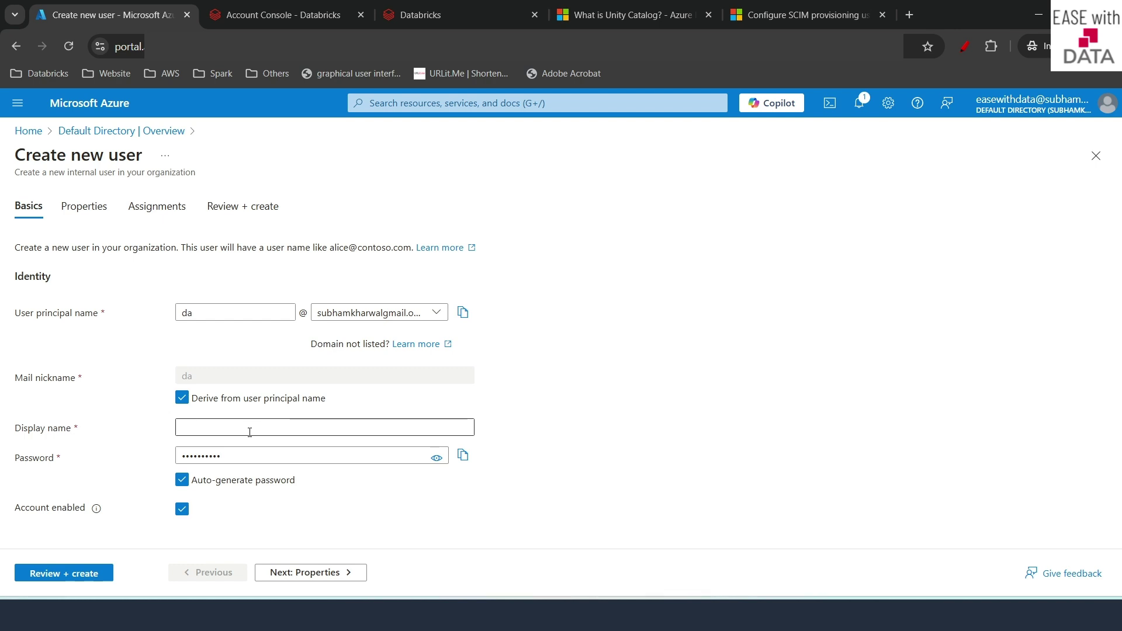
pyautogui.click(218, 432)
pyautogui.write('Data Analyst')
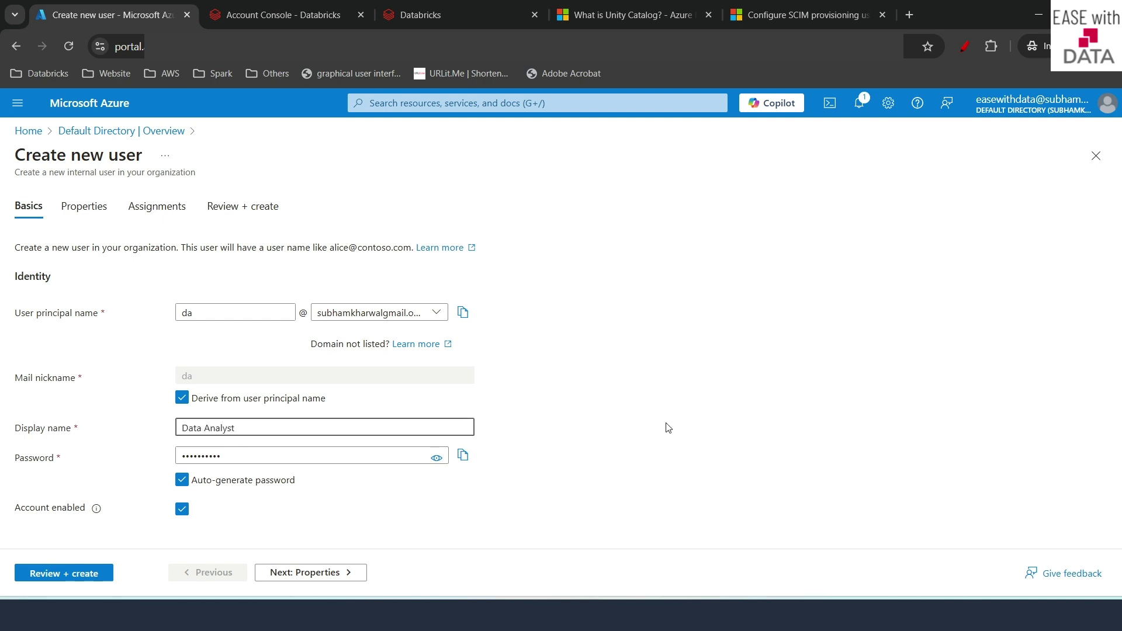
# Turn off password auto-generation, enter a custom account password, and create the user.
pyautogui.click(182, 479)
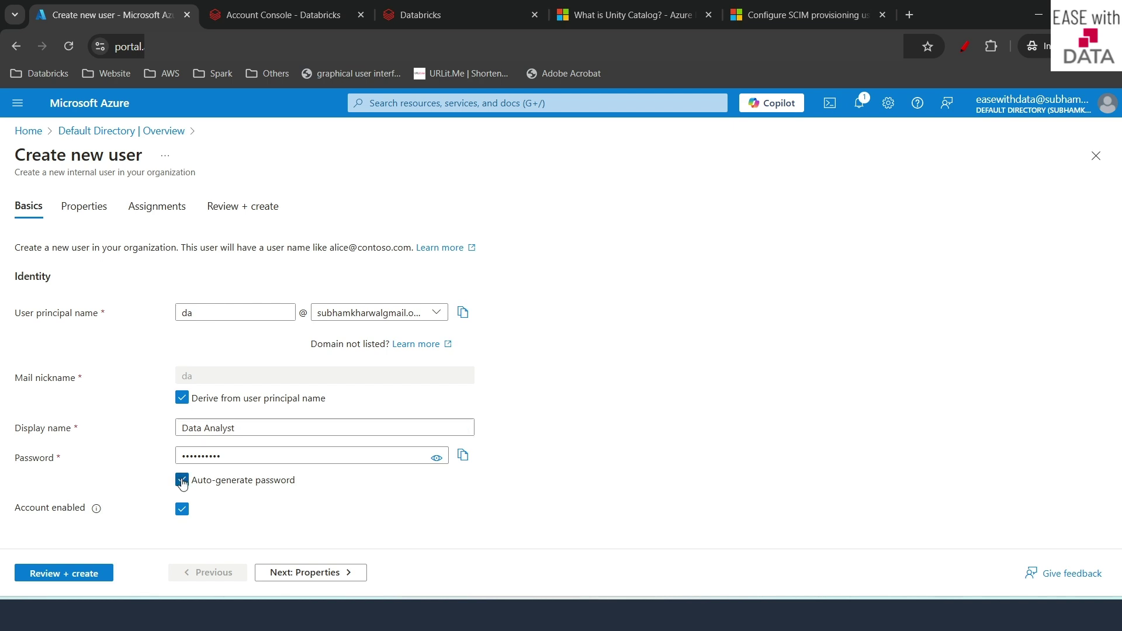
pyautogui.click(226, 452)
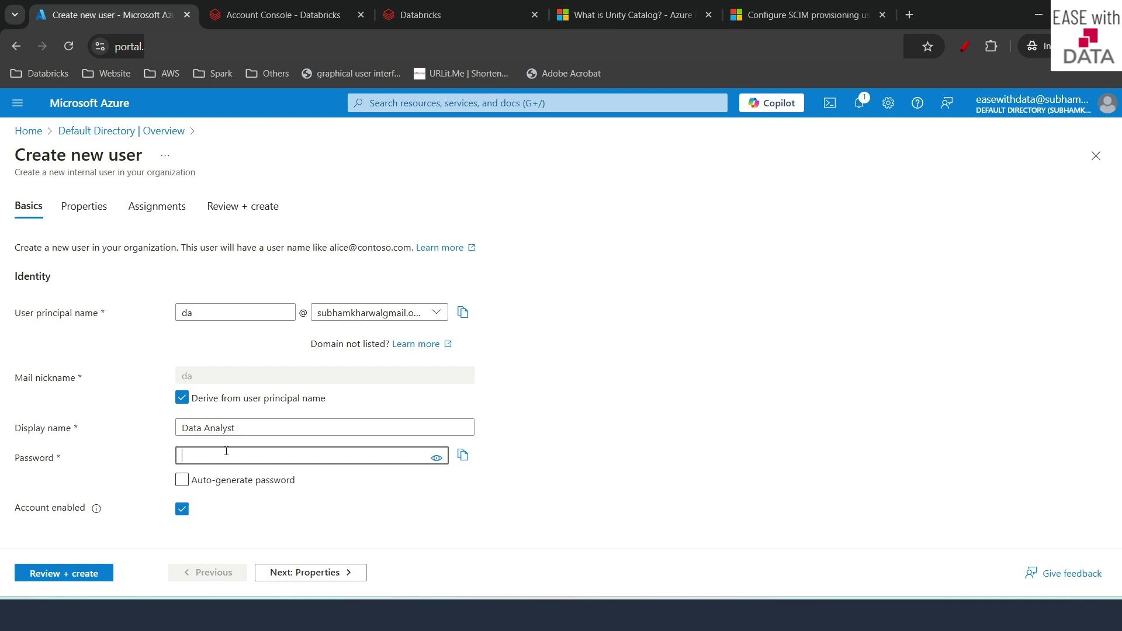
pyautogui.hotkey('ctrl', 'v')
pyautogui.click(49, 576)
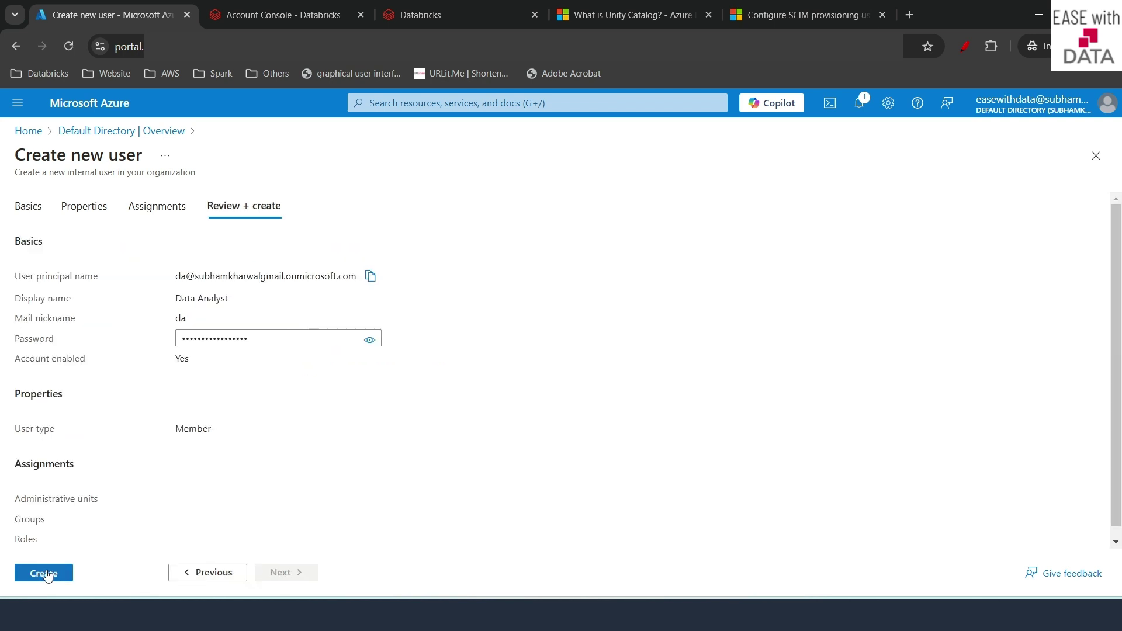
pyautogui.click(48, 576)
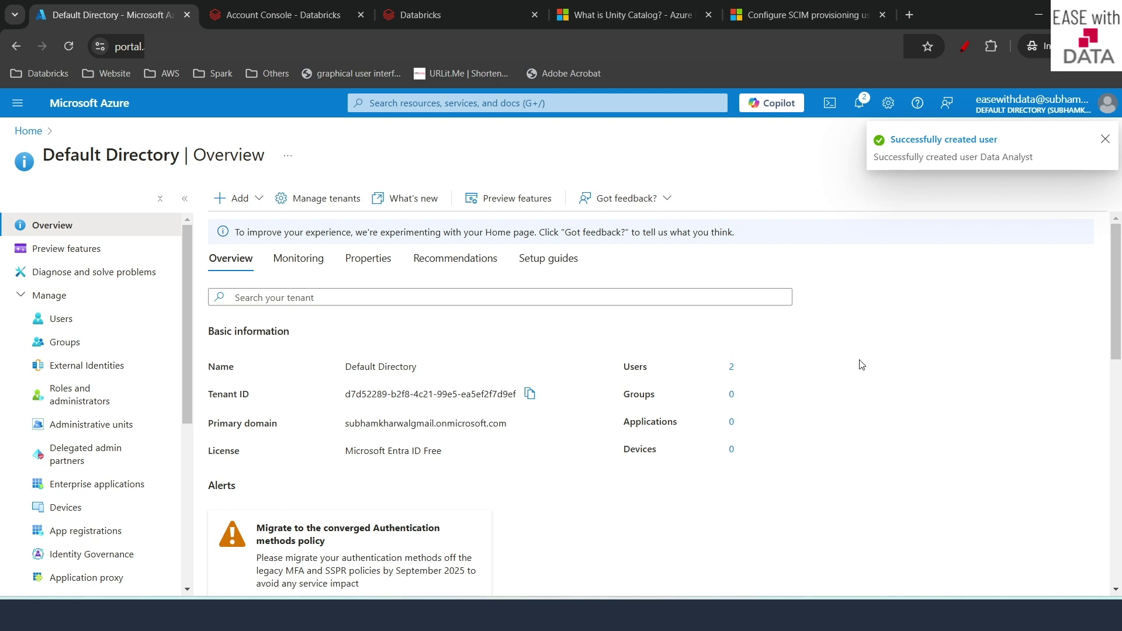
# Review the directory's user list, switch to the Databricks Account Console and examine its users, service principals and groups.
pyautogui.click(76, 322)
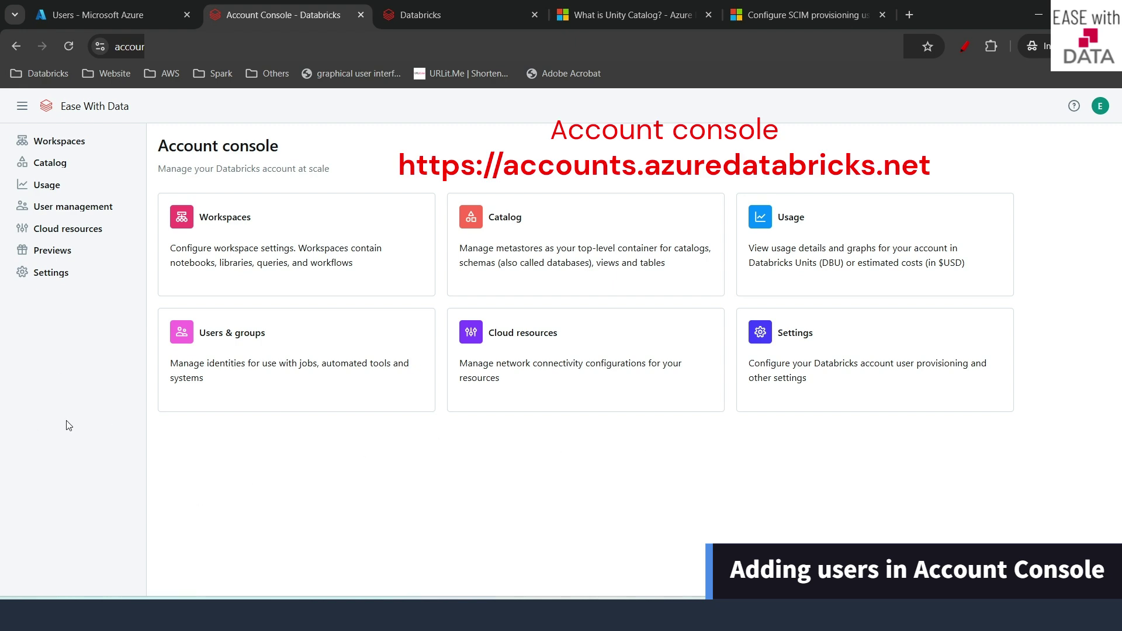
pyautogui.click(91, 209)
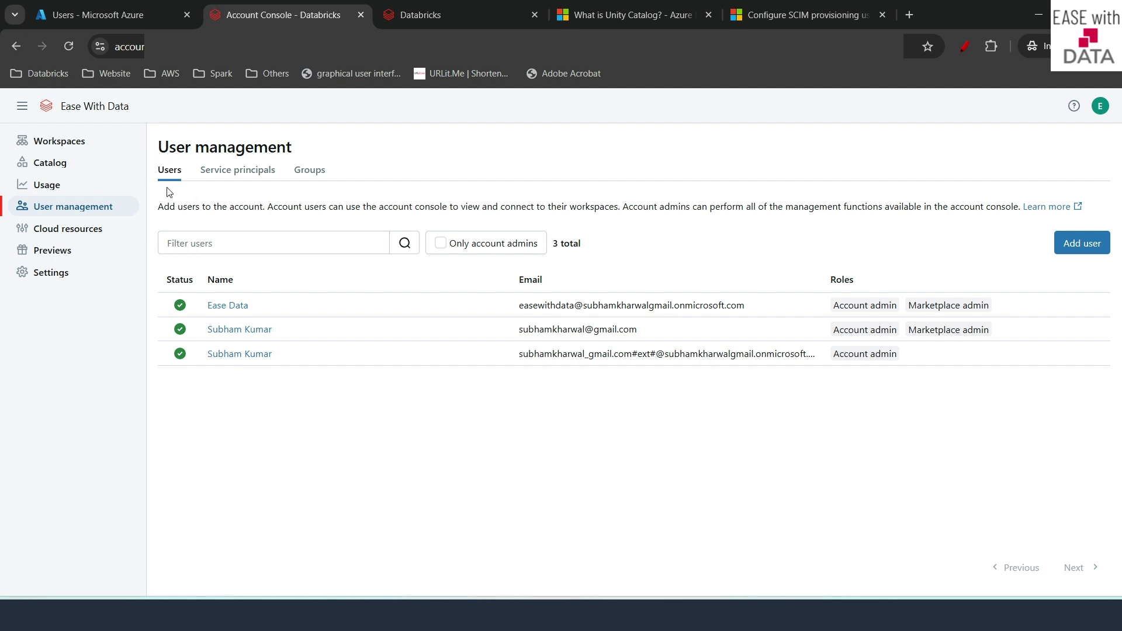
pyautogui.click(235, 176)
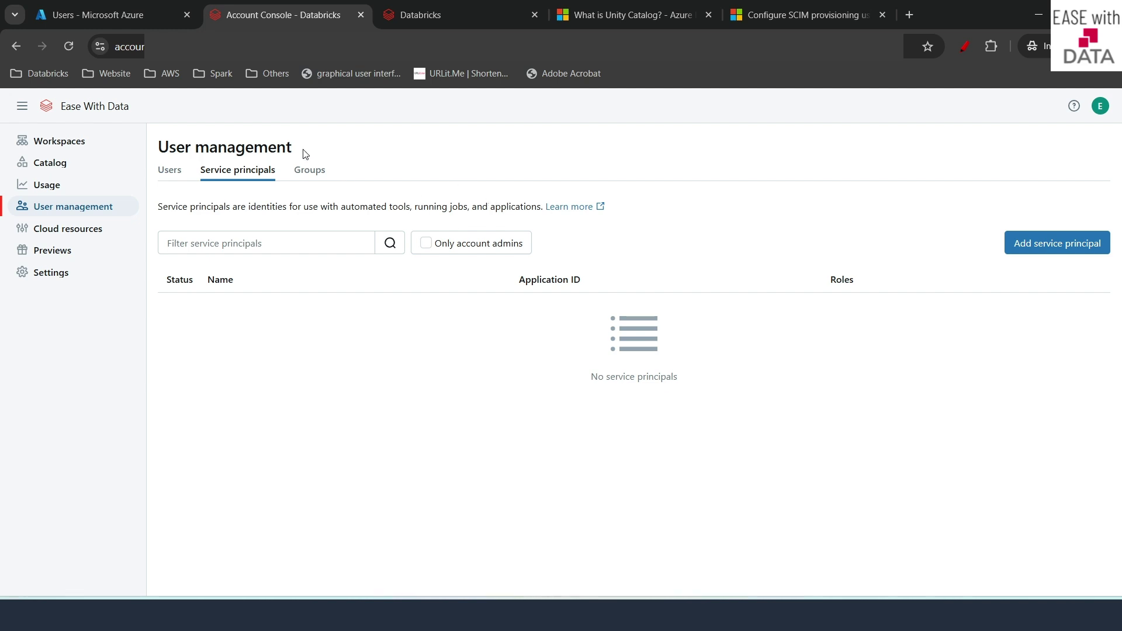
pyautogui.click(310, 172)
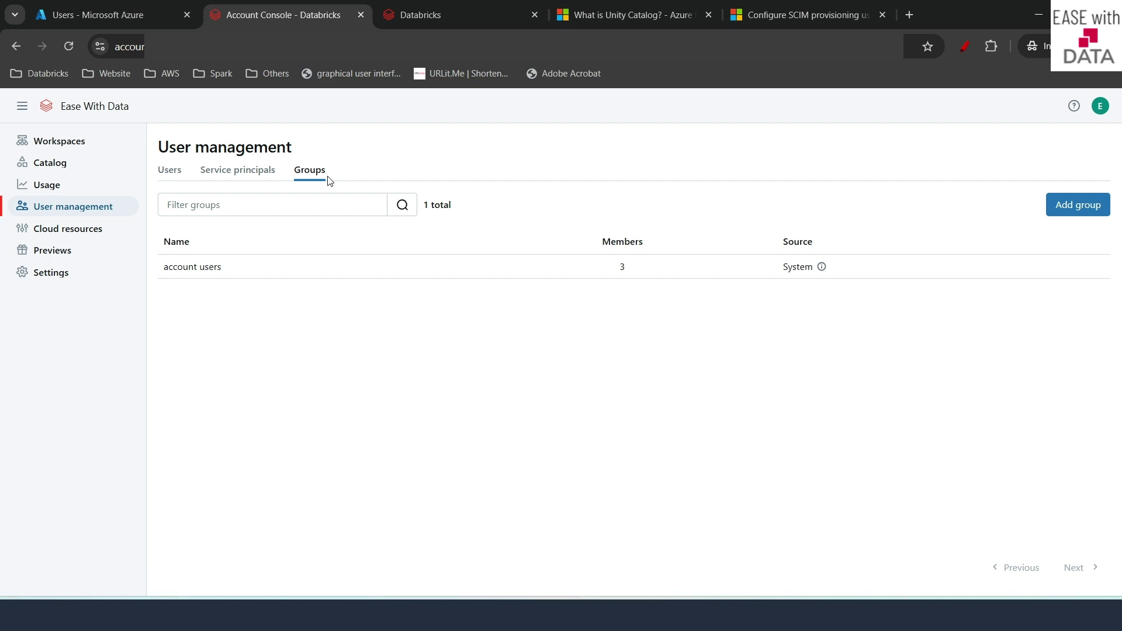
pyautogui.click(168, 174)
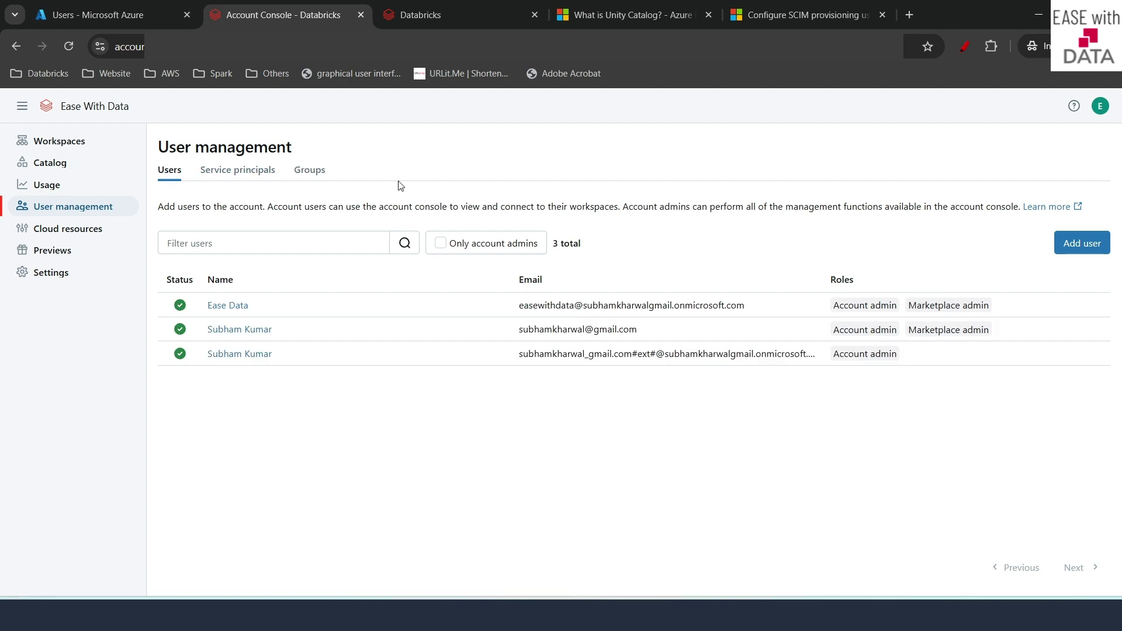
pyautogui.click(1063, 256)
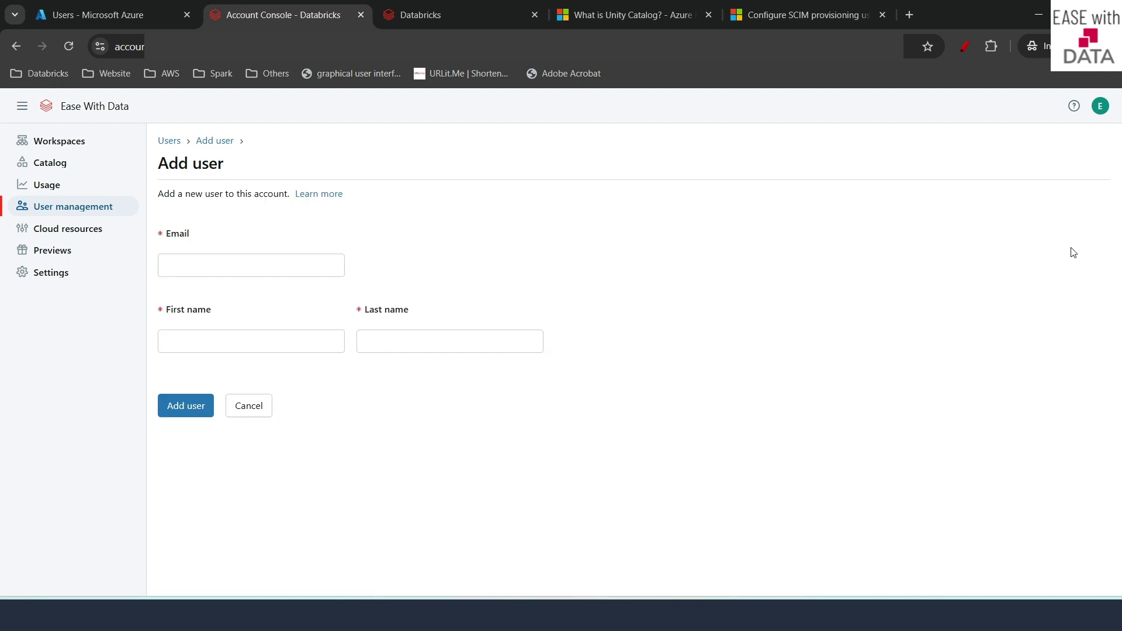
pyautogui.click(225, 267)
pyautogui.click(225, 267)
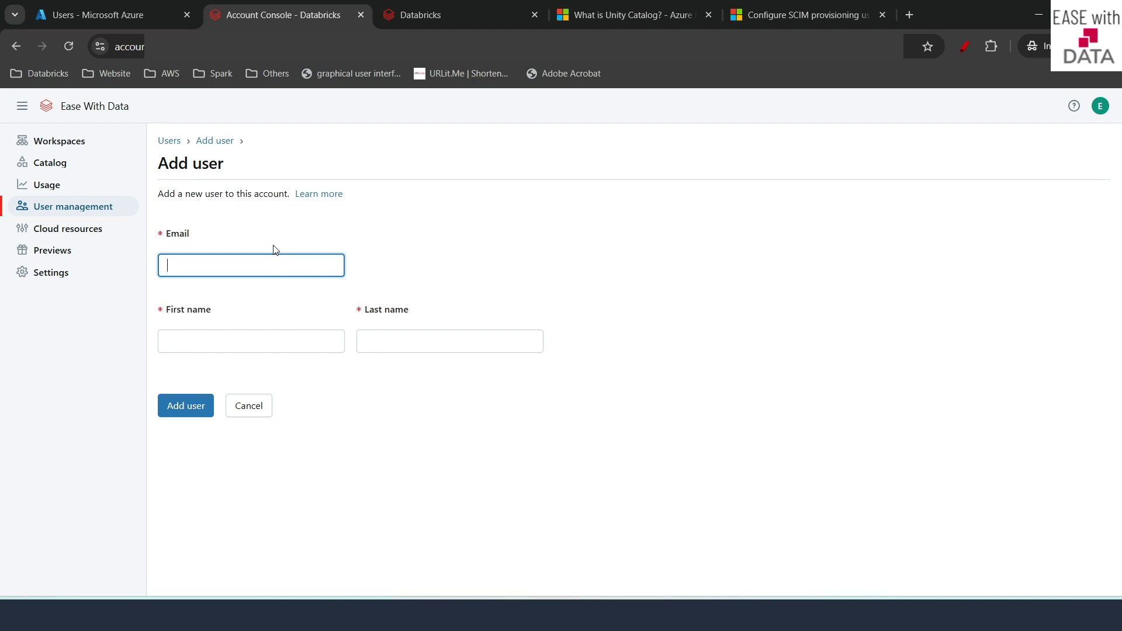
pyautogui.click(116, 13)
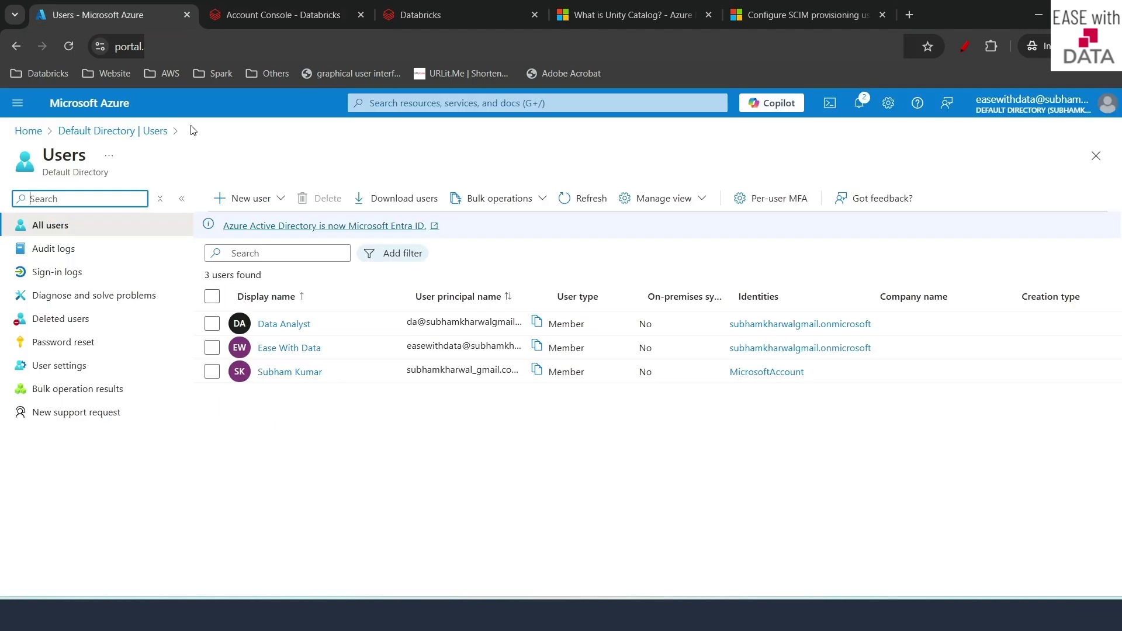
pyautogui.click(297, 325)
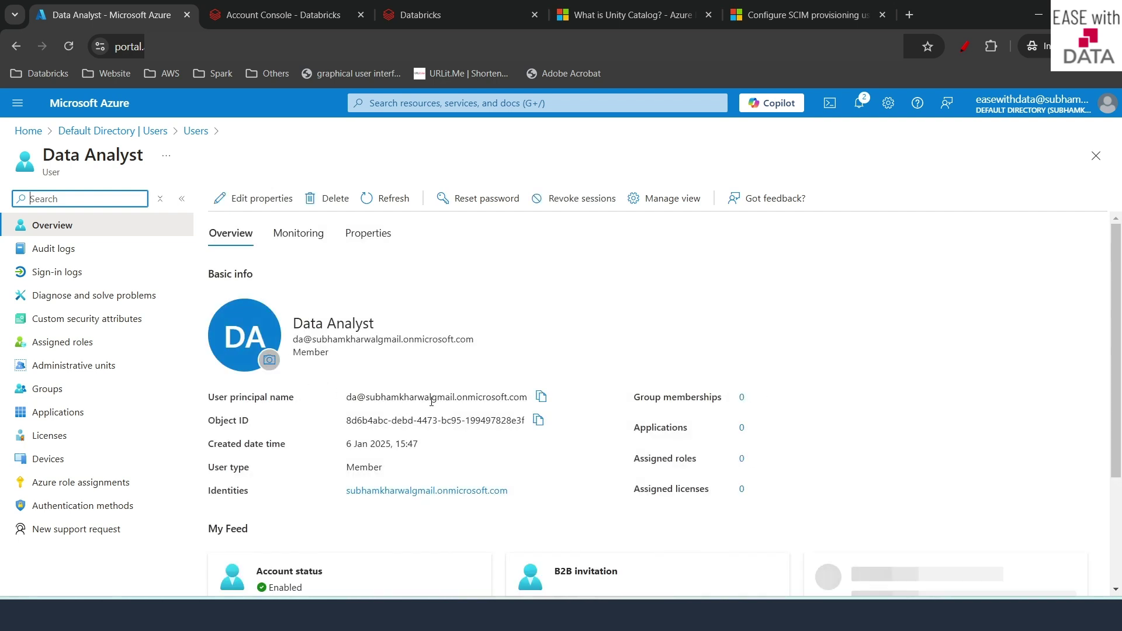
pyautogui.click(547, 402)
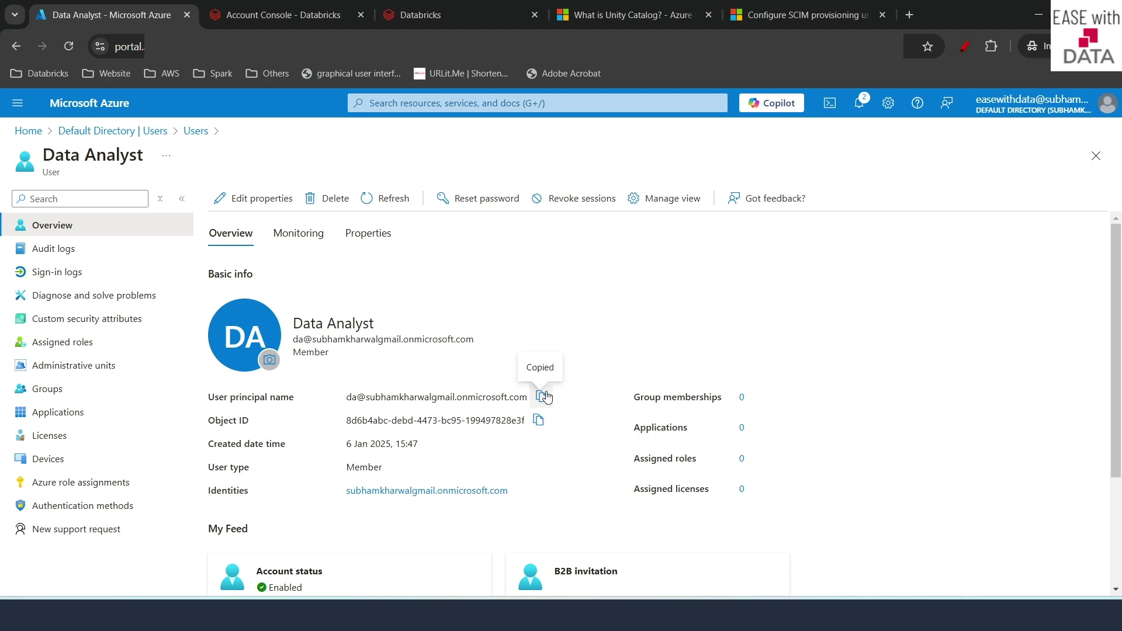
pyautogui.click(256, 14)
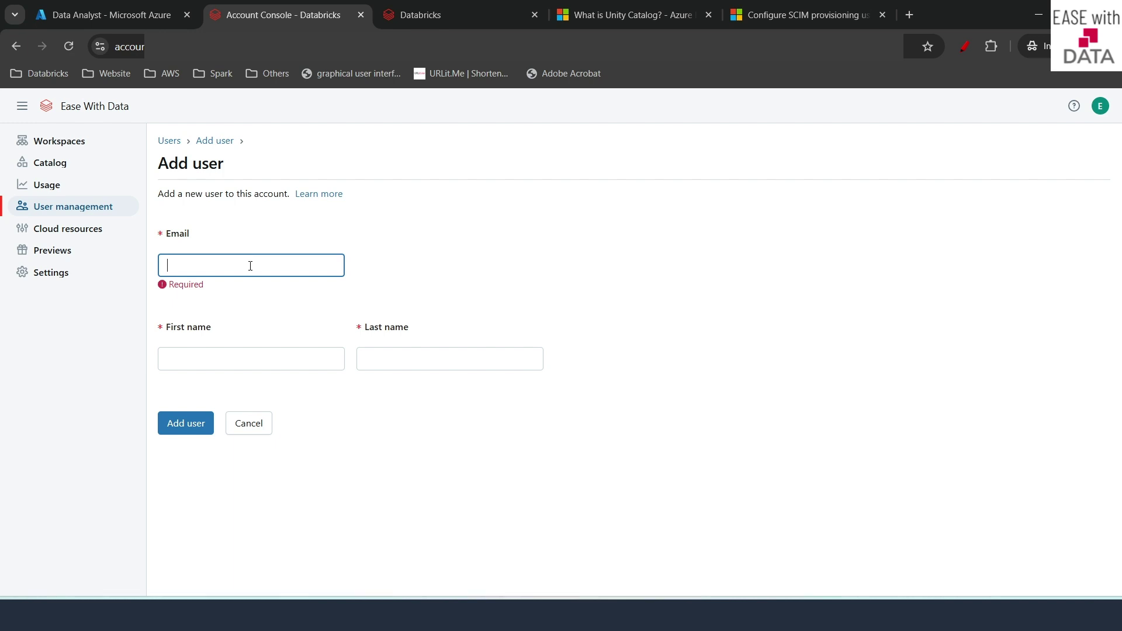
pyautogui.hotkey('ctrl', 'v')
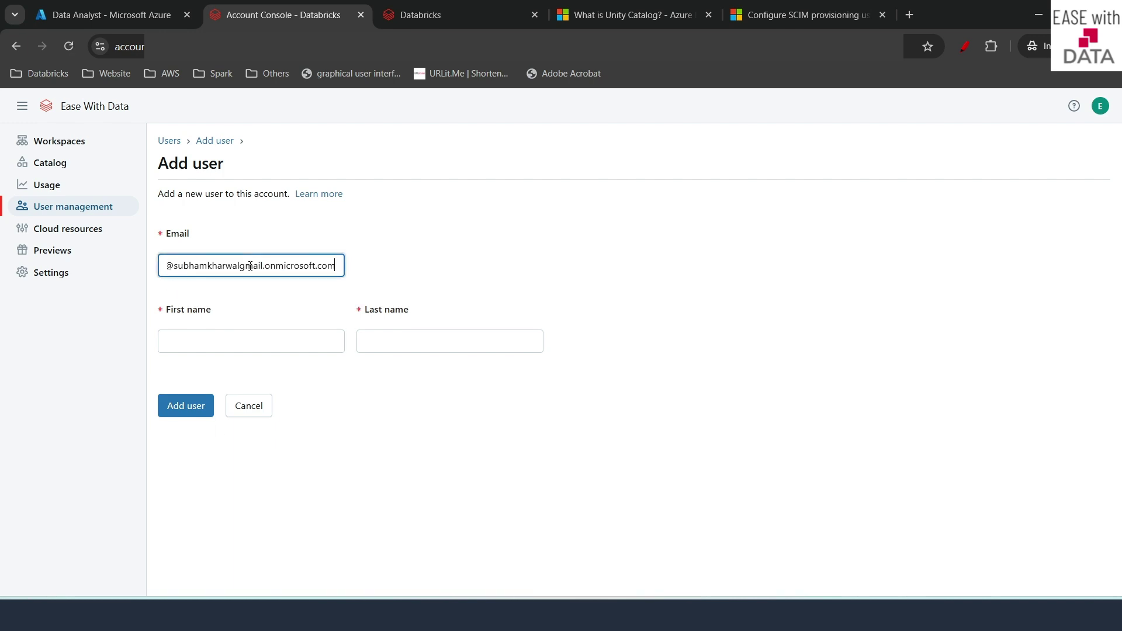
# Enter the first name "Data" and last name "Analyst", and add the user to the Databricks account.
pyautogui.click(208, 353)
pyautogui.write('Data')
pyautogui.press('Tab')
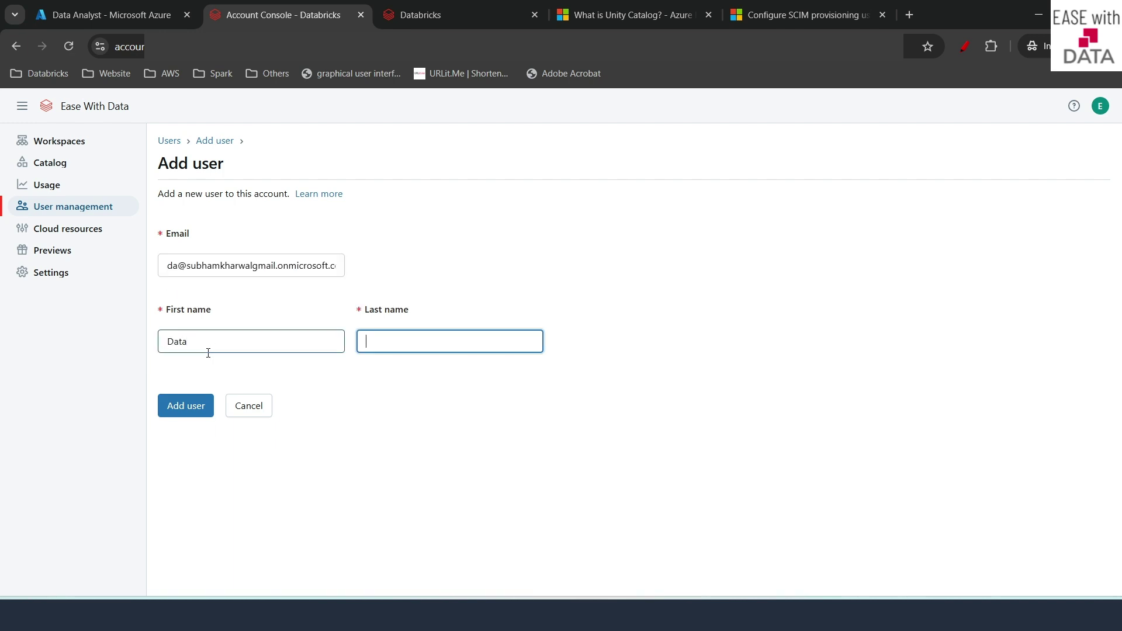
pyautogui.write('Analyst')
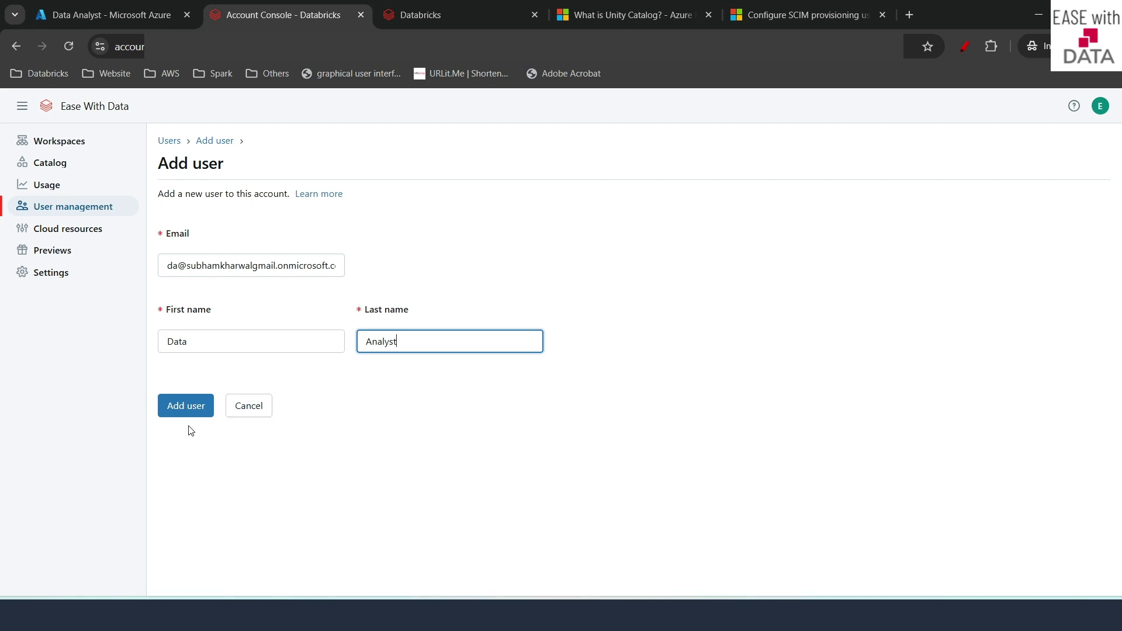
pyautogui.click(188, 408)
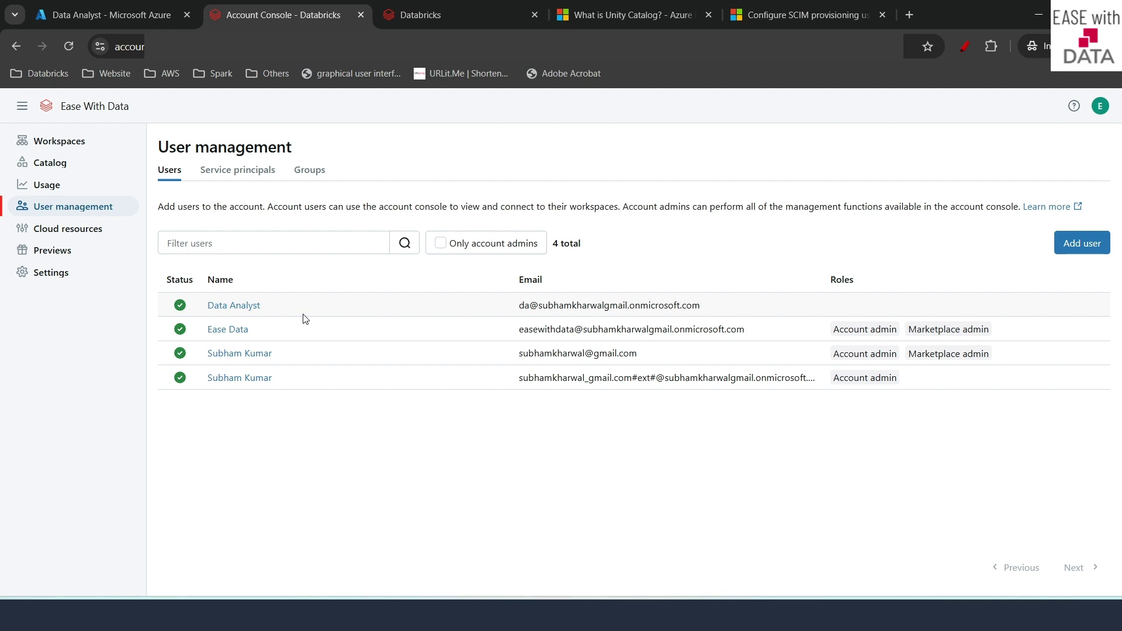
# Examine the account's user provisioning settings and the Microsoft Learn article on configuring SCIM provisioning using Microsoft Entra ID.
pyautogui.click(264, 249)
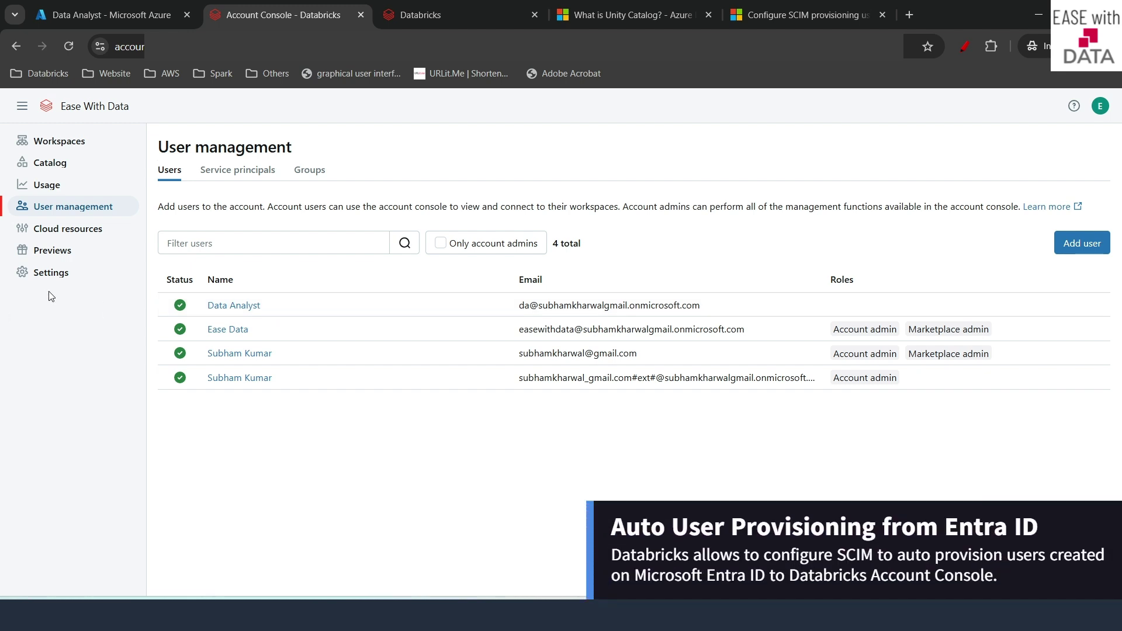
pyautogui.click(61, 277)
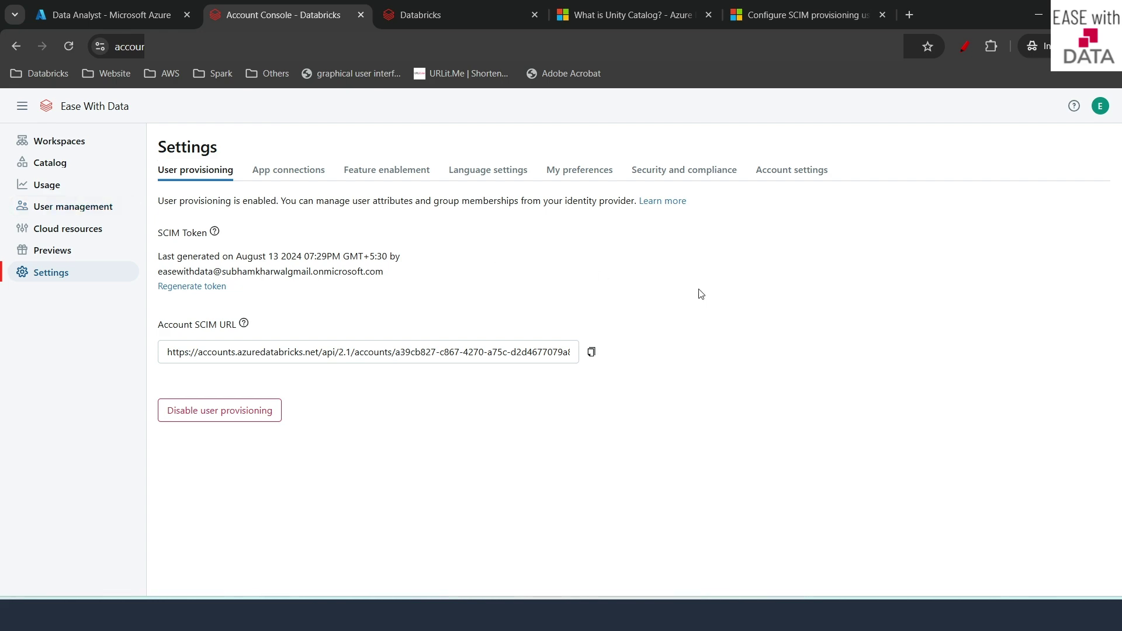
pyautogui.click(803, 15)
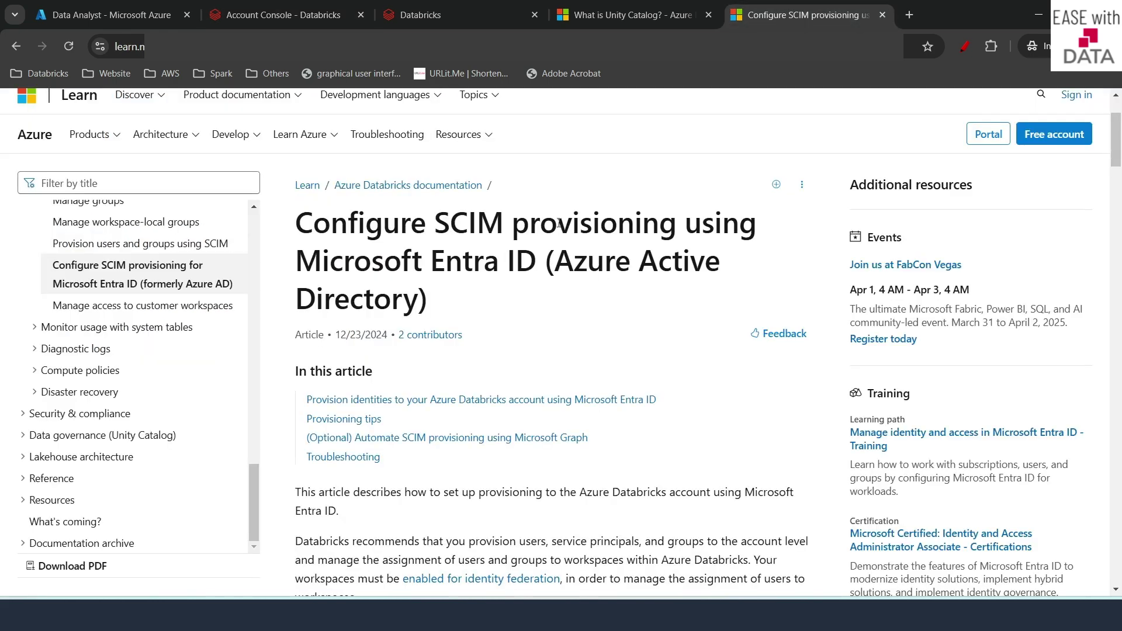
pyautogui.moveTo(430, 229); pyautogui.dragTo(627, 238)
pyautogui.moveTo(333, 266); pyautogui.dragTo(532, 250)
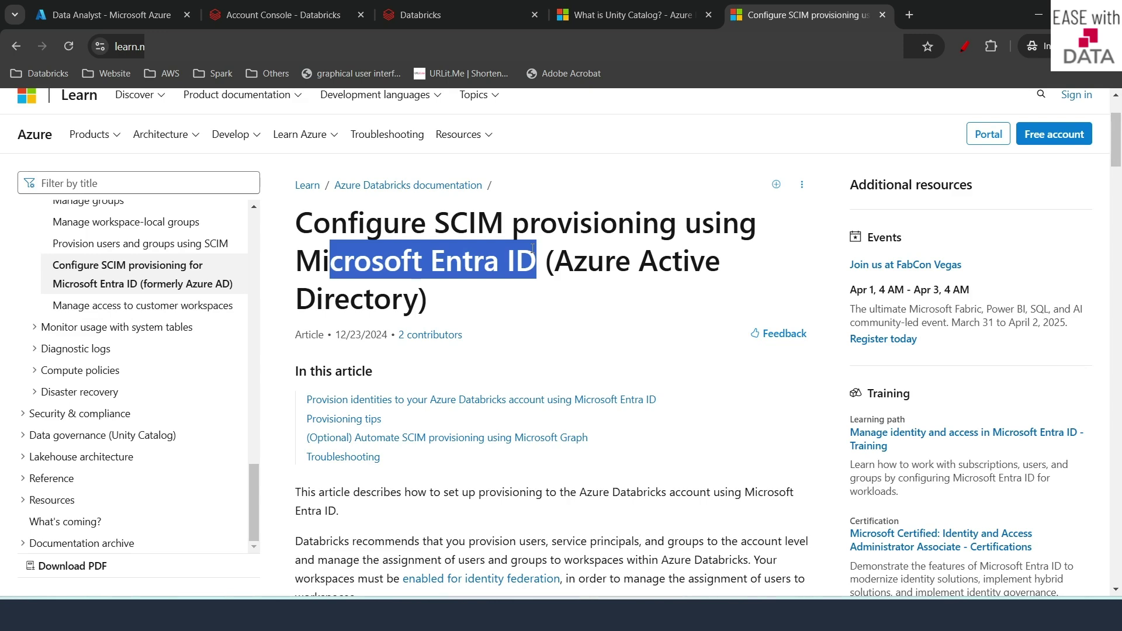
# Switch back to the Databricks Account Console and review the Data Analyst user's information and available roles.
pyautogui.click(273, 10)
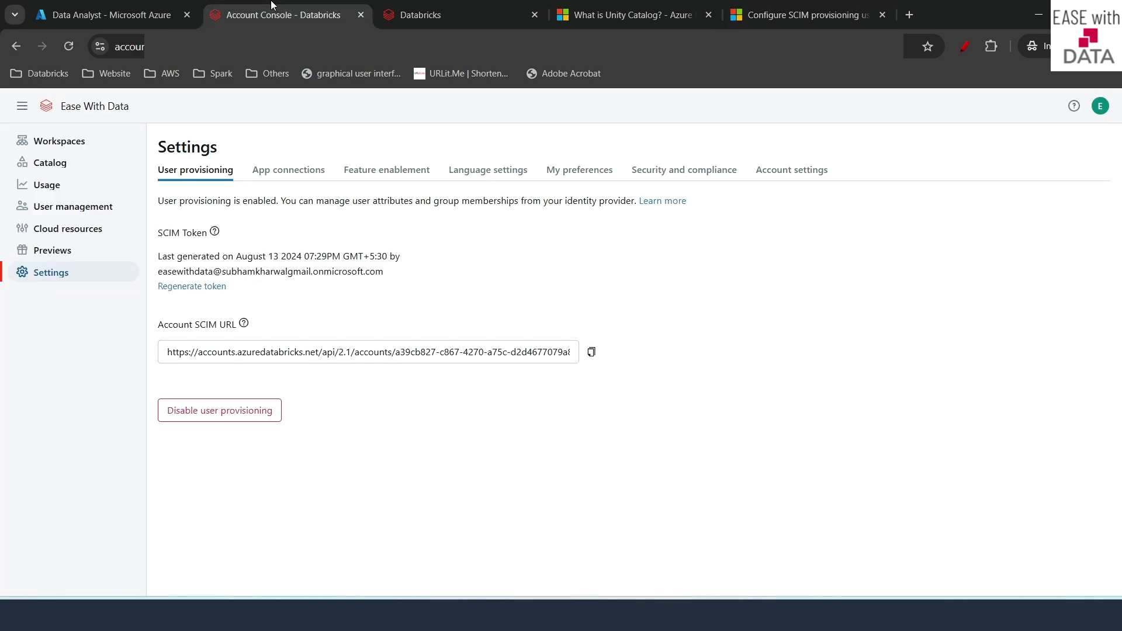
pyautogui.click(25, 205)
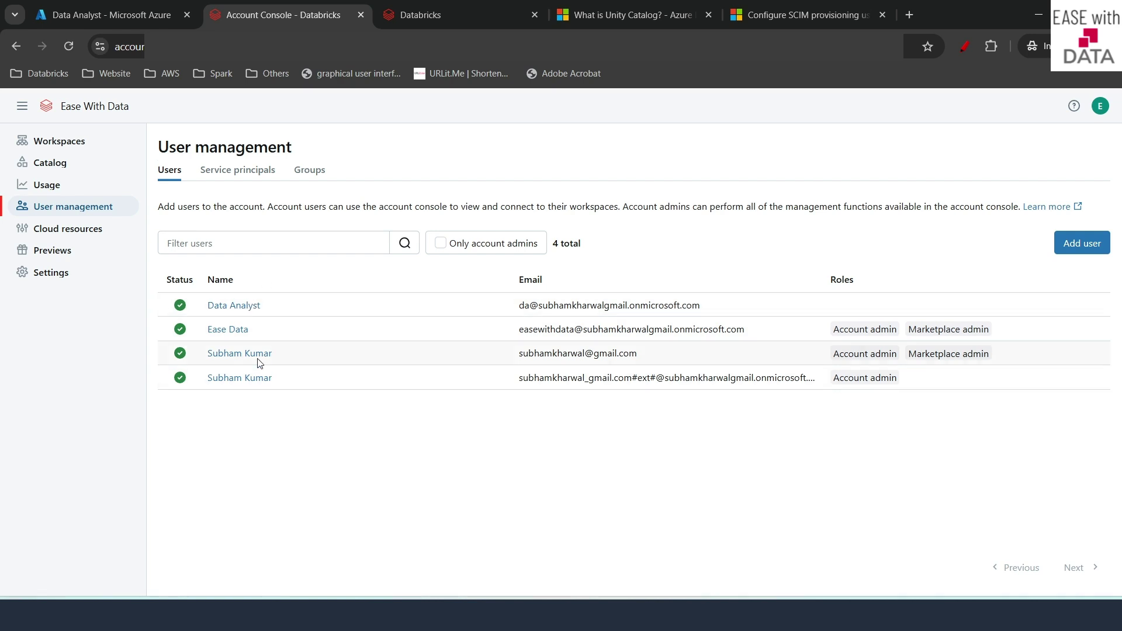
pyautogui.click(234, 306)
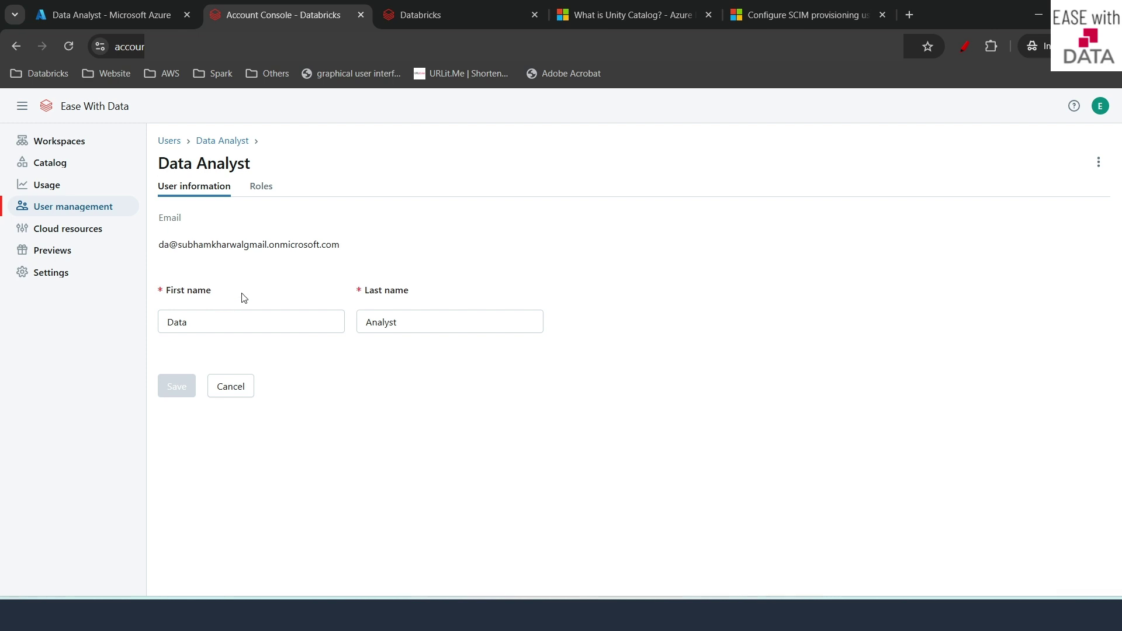
pyautogui.click(257, 187)
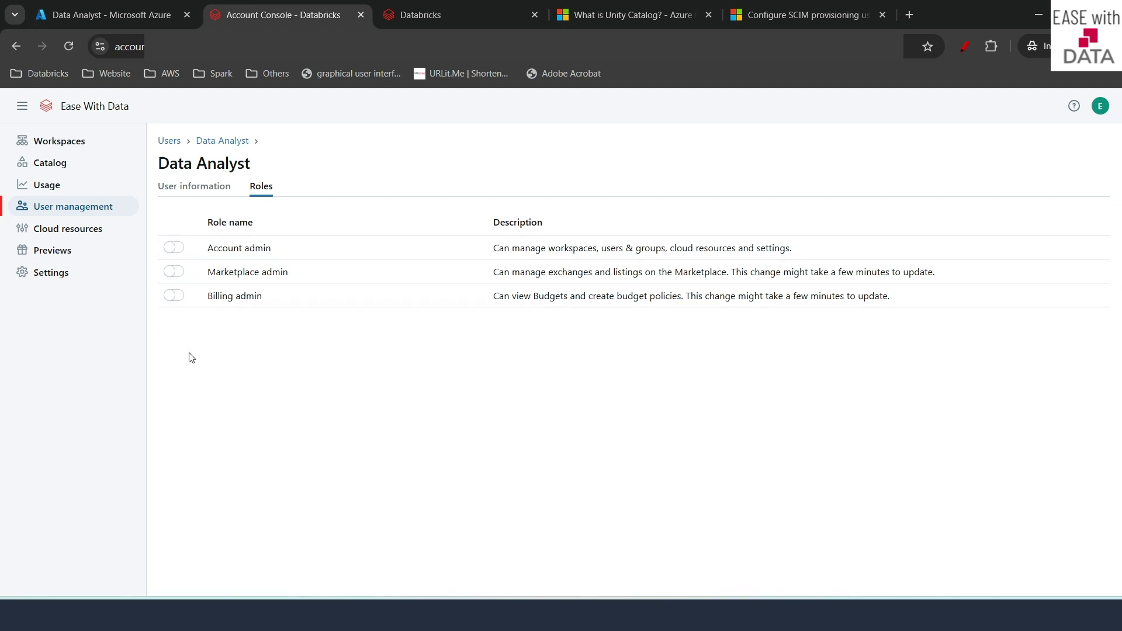
pyautogui.click(169, 141)
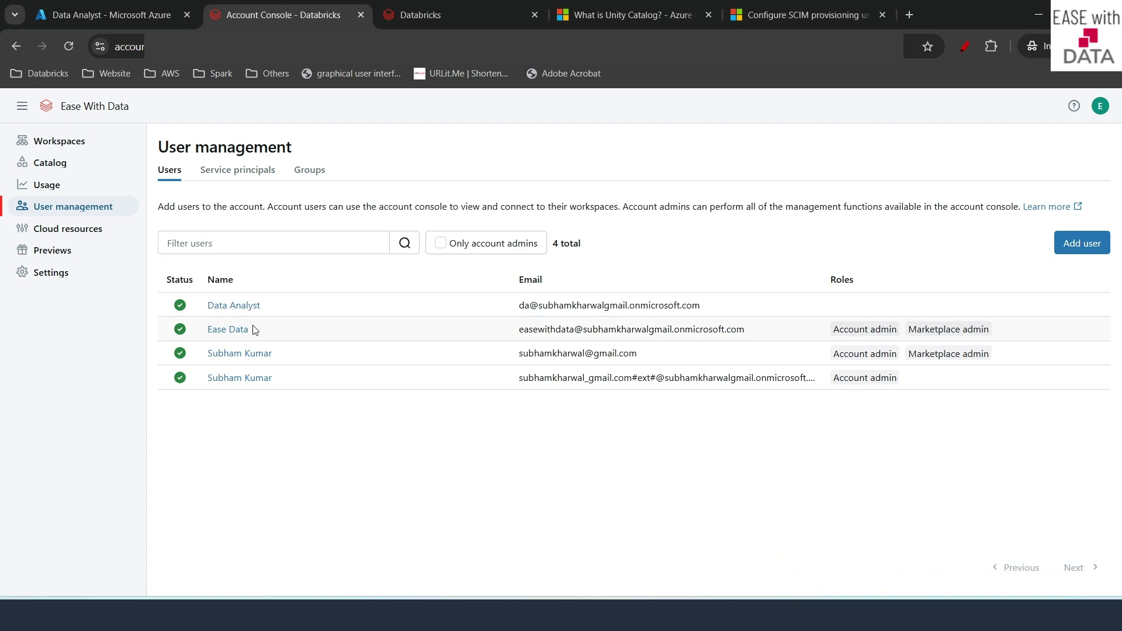
# Create an account group named da_grp in the Databricks user management.
pyautogui.click(317, 171)
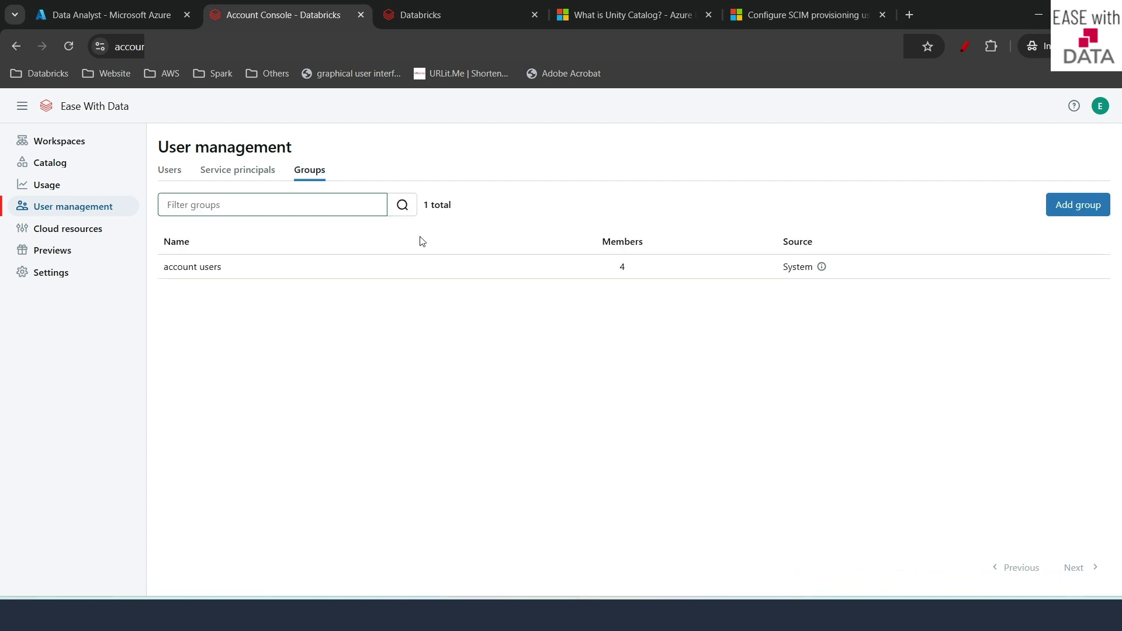
pyautogui.click(1078, 206)
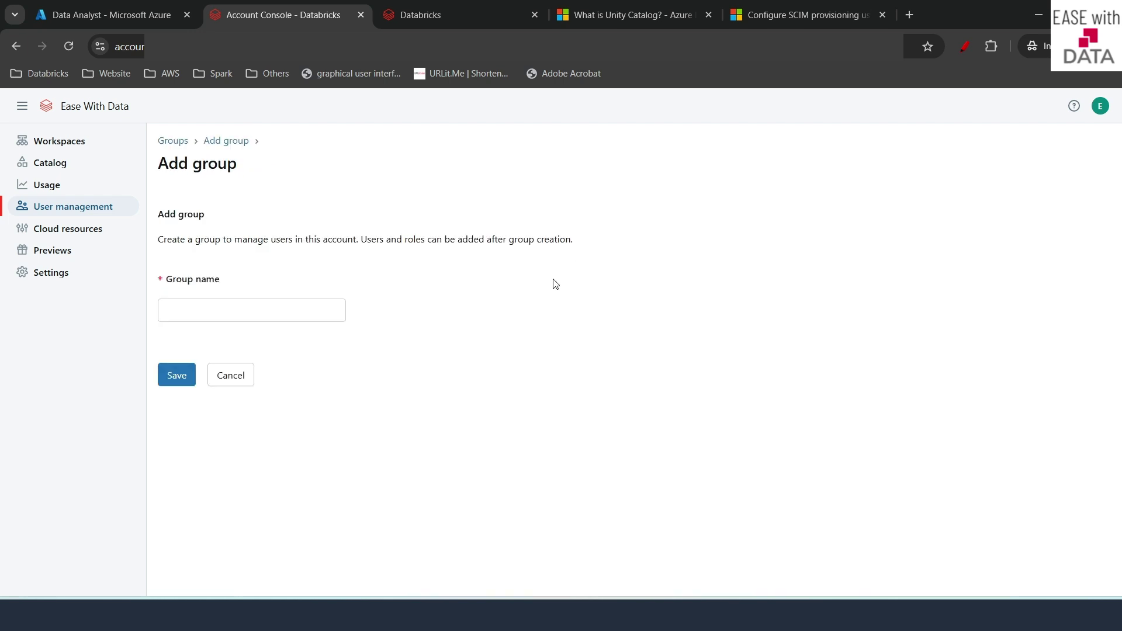
pyautogui.click(327, 313)
pyautogui.write('da_grp')
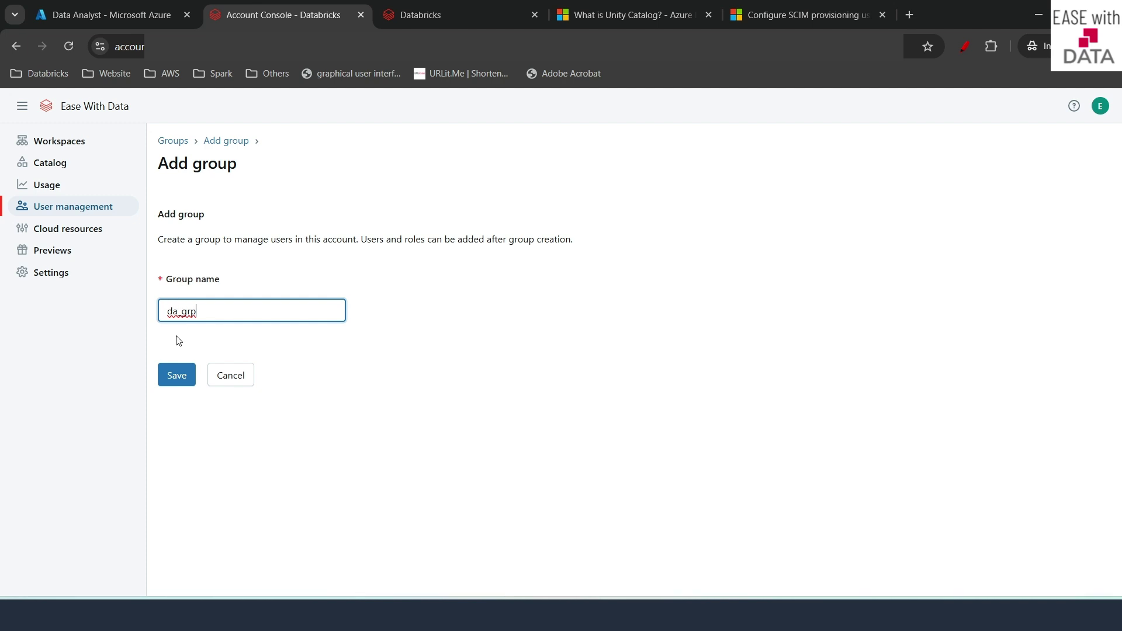
pyautogui.click(177, 377)
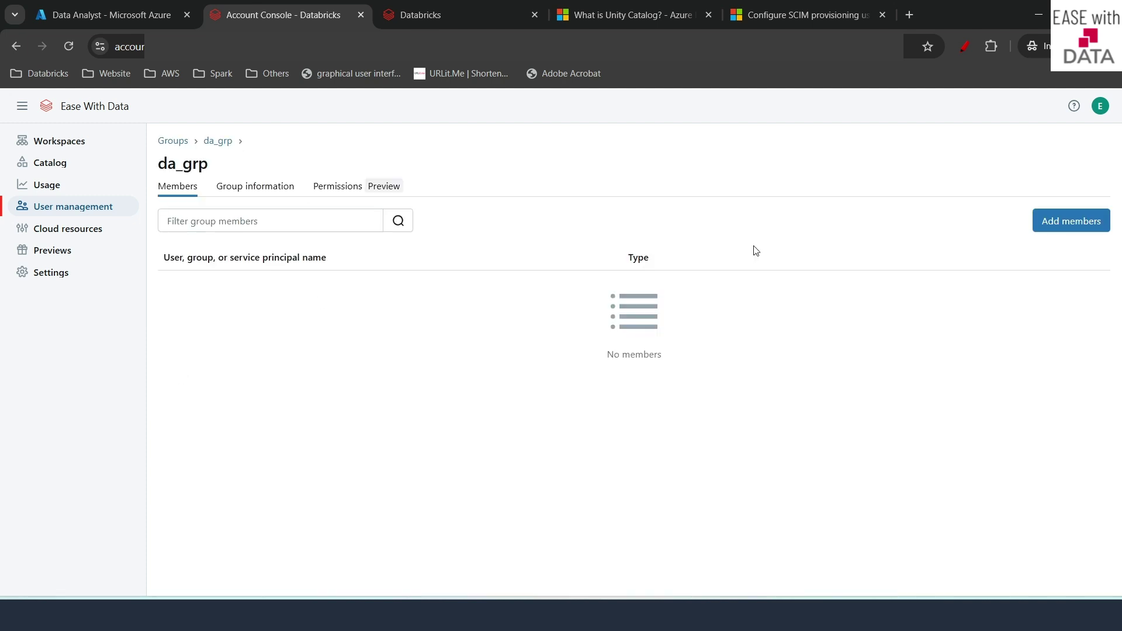
# Add the Data Analyst user as a member of the da_grp group.
pyautogui.click(1055, 230)
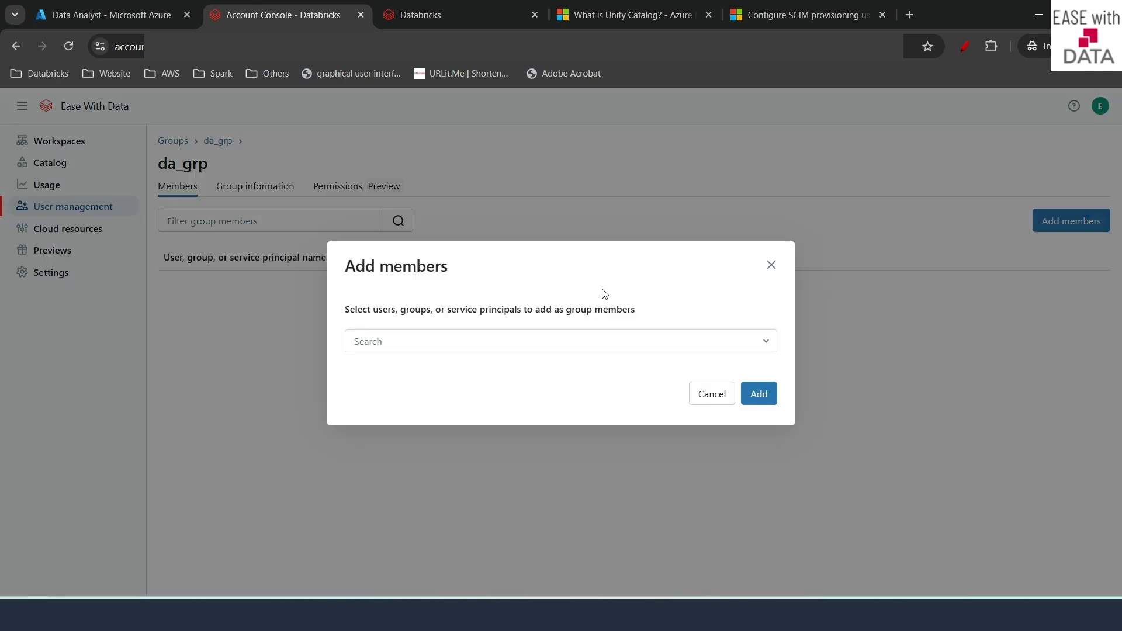
pyautogui.click(571, 341)
pyautogui.write('da')
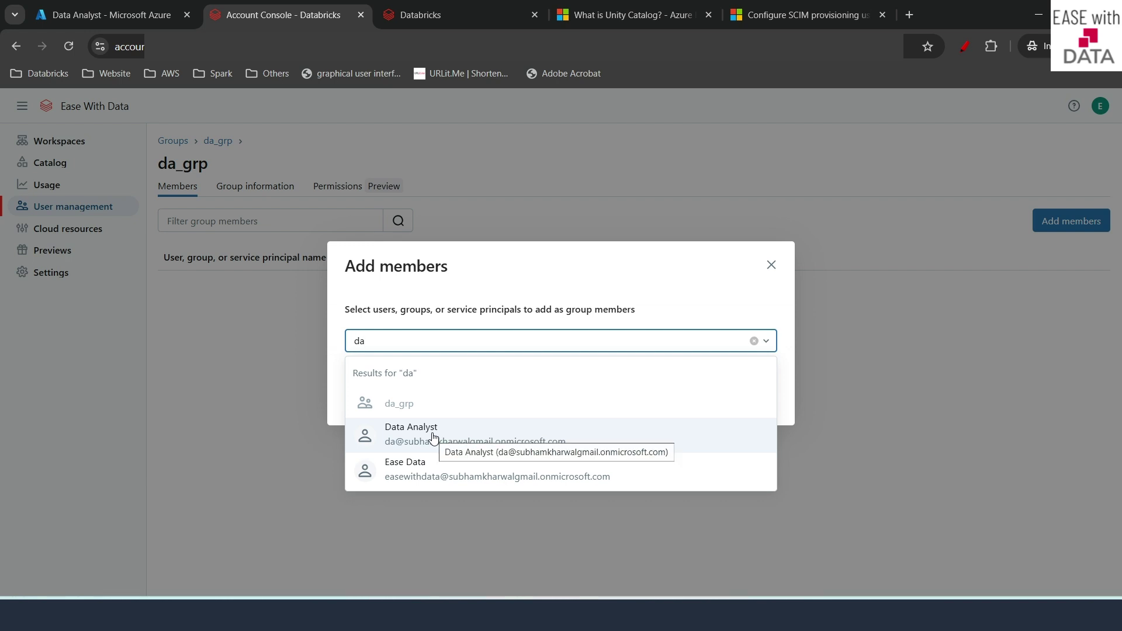
pyautogui.click(433, 437)
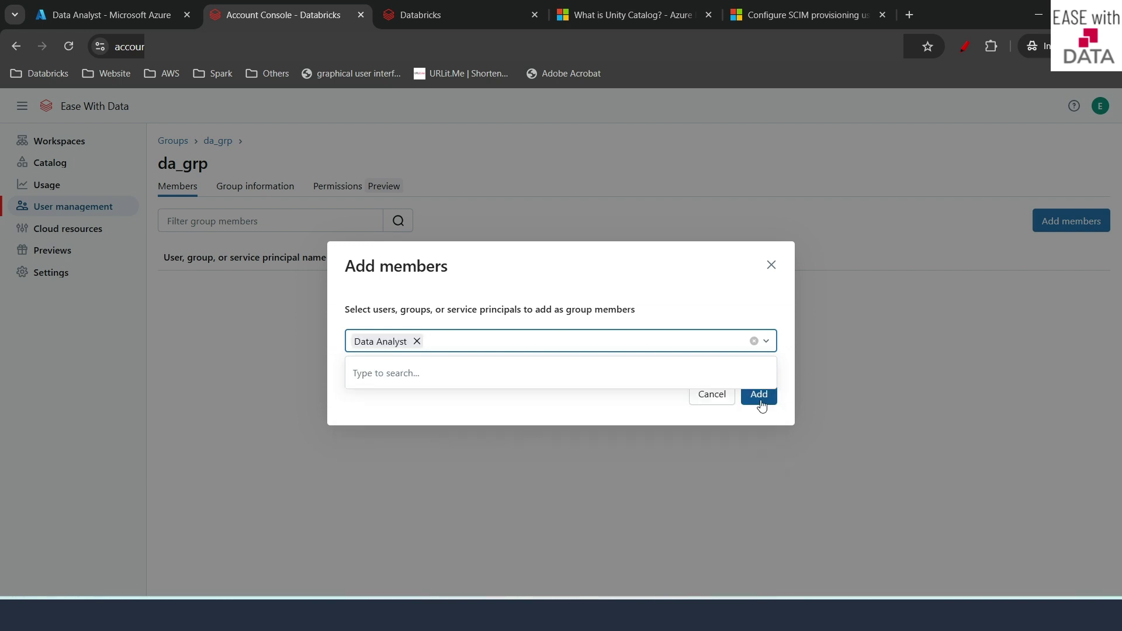
pyautogui.click(760, 397)
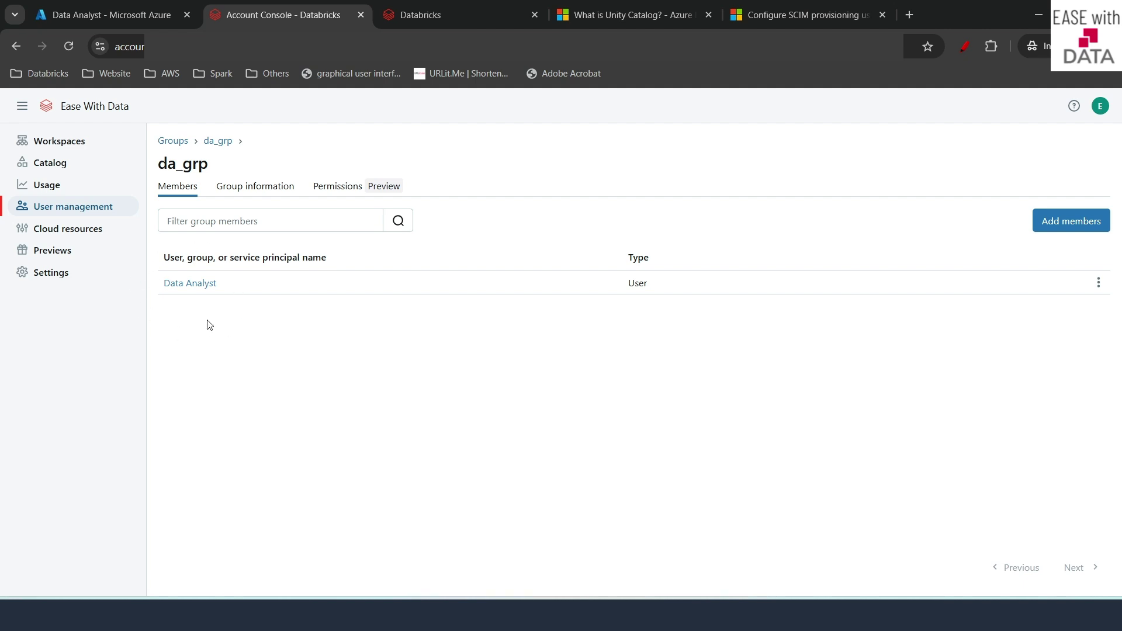
# Review the da_grp group's information and permissions, and return to the list of account groups.
pyautogui.click(264, 190)
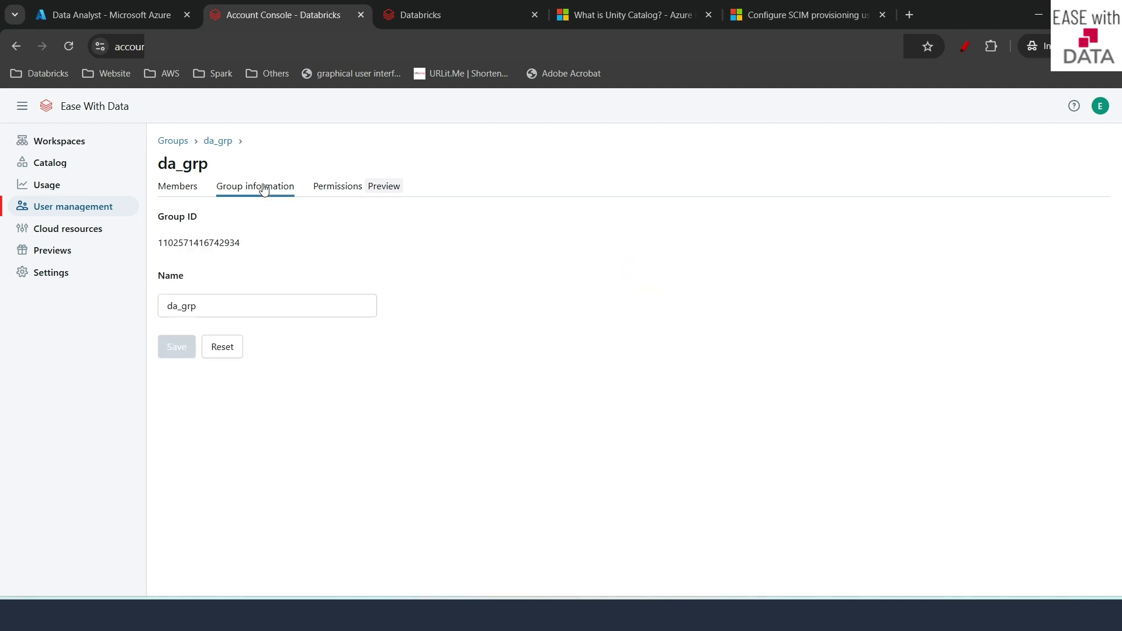
pyautogui.click(346, 187)
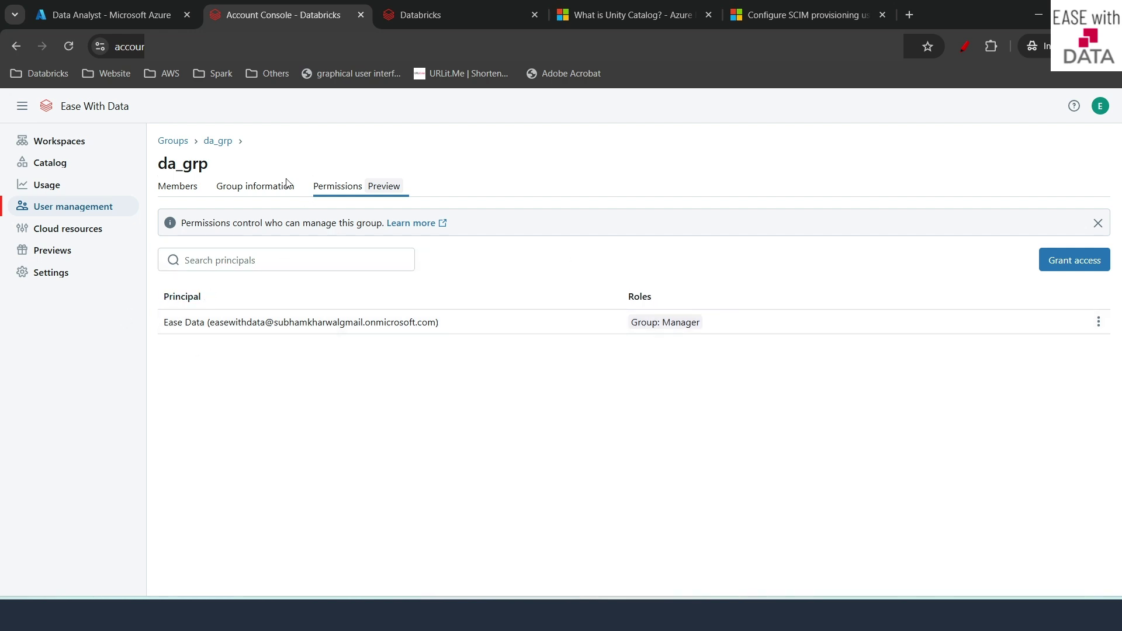
pyautogui.click(174, 141)
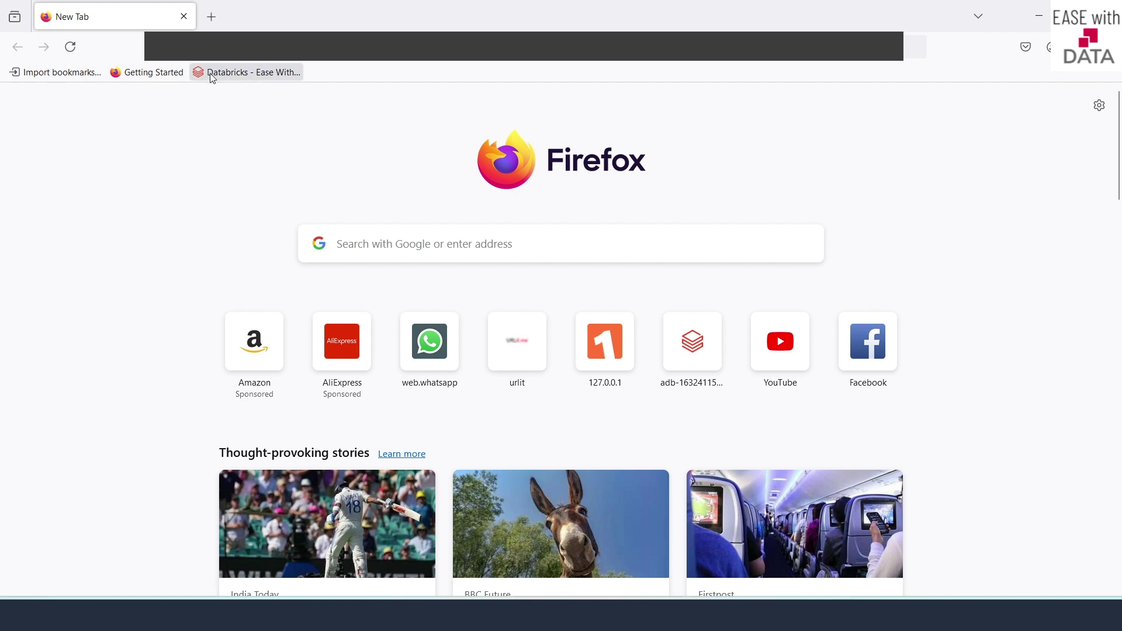
# Switch to Firefox, start the workspace's Microsoft Entra ID sign-in, and submit Data Analyst's user principal name copied from the Azure portal.
pyautogui.click(262, 80)
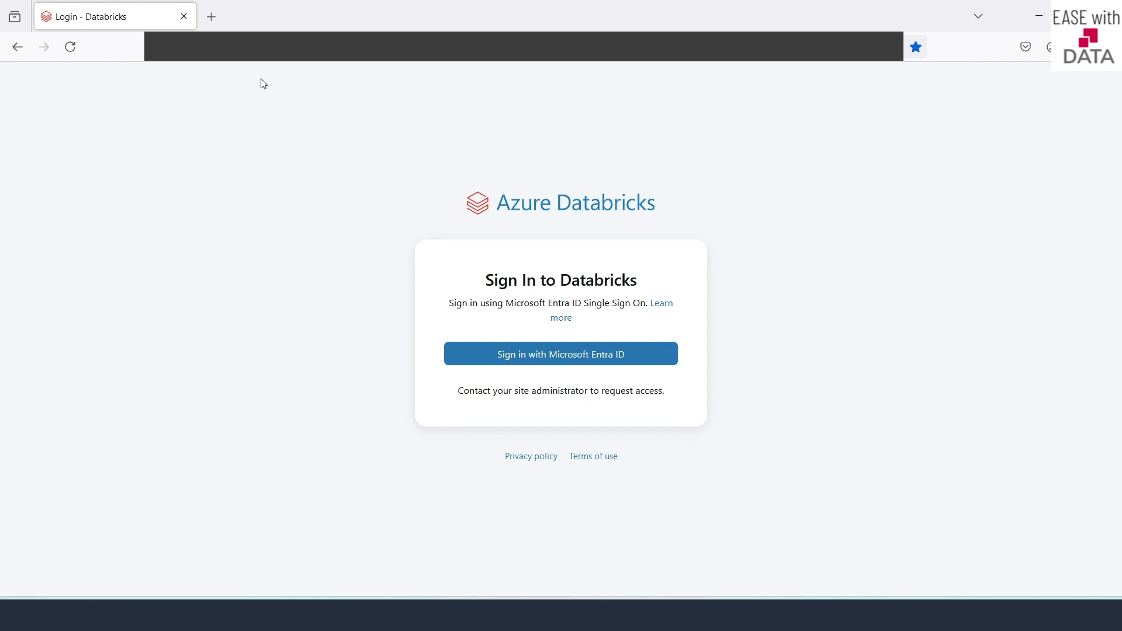
pyautogui.click(588, 361)
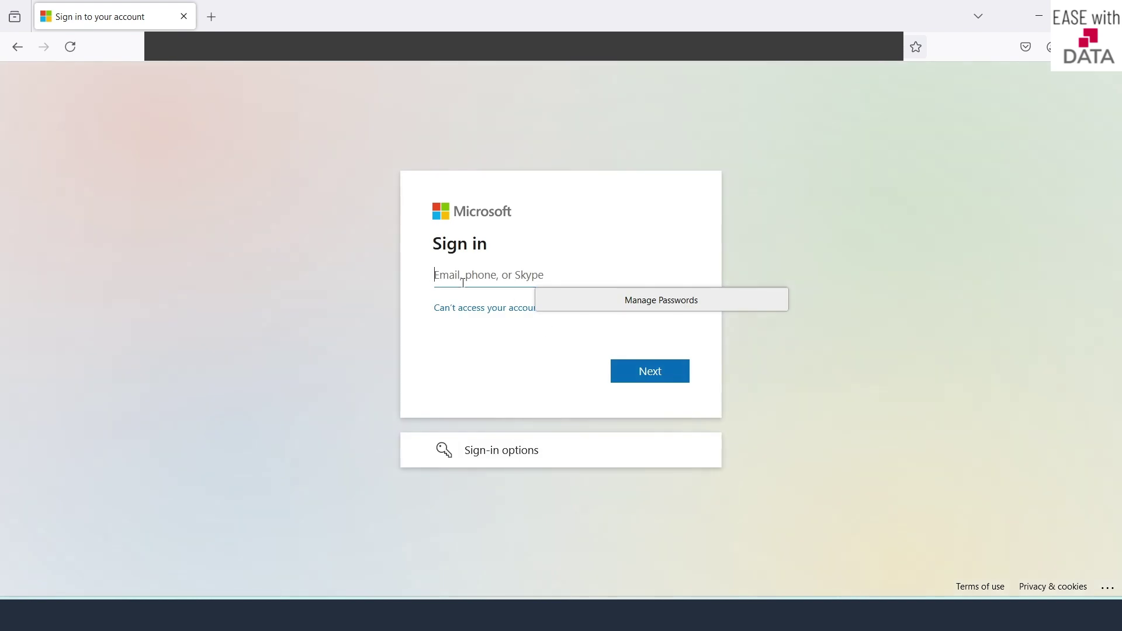
pyautogui.click(488, 272)
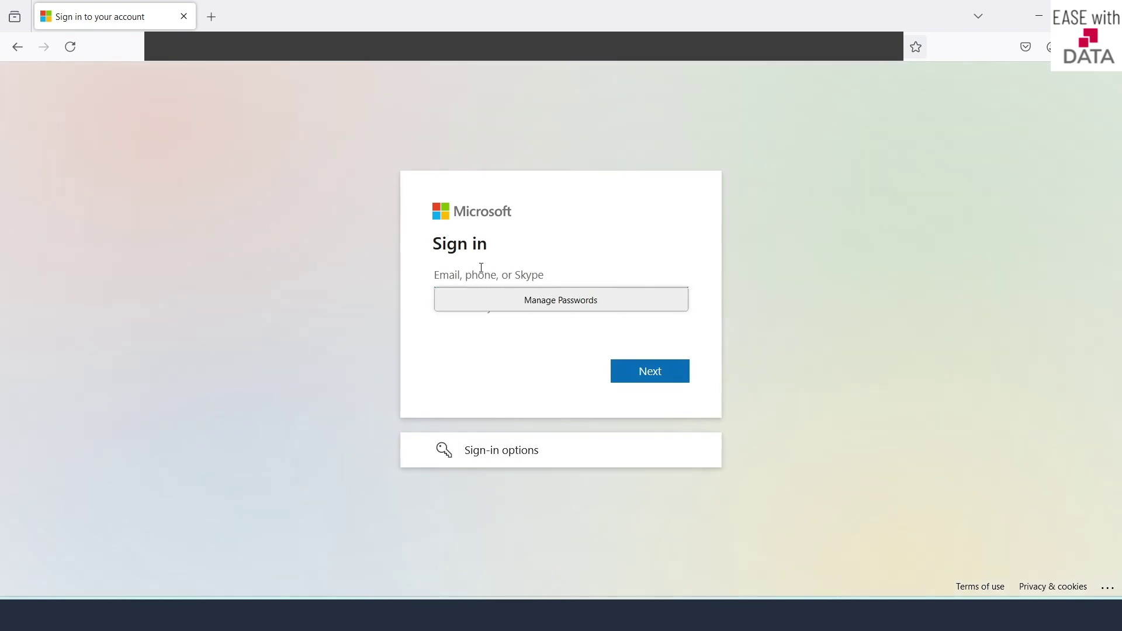
pyautogui.click(586, 595)
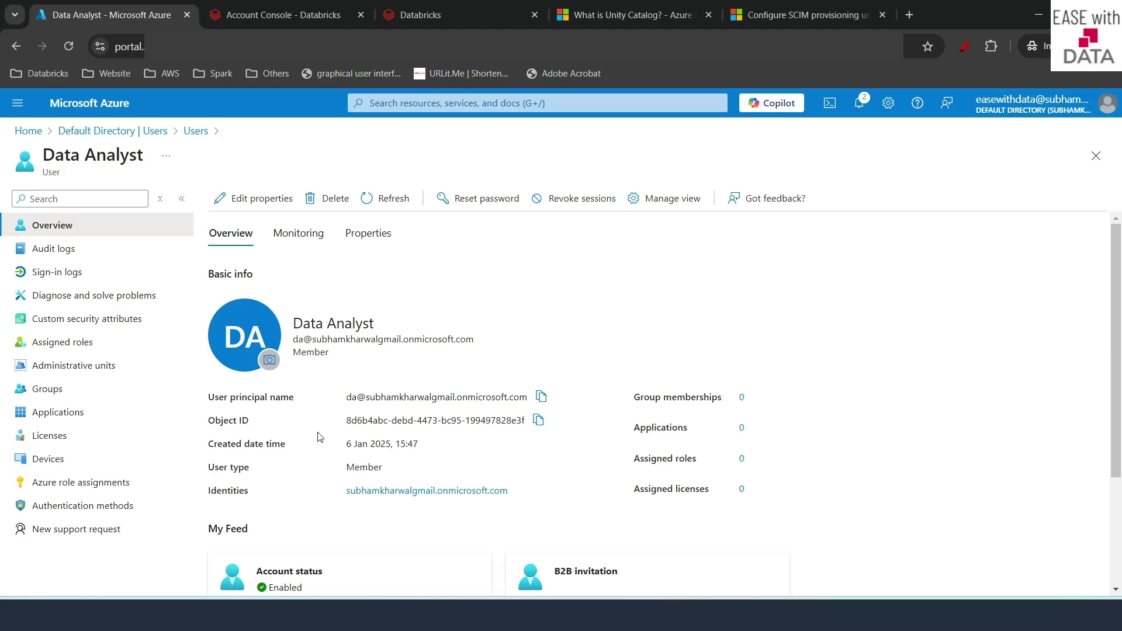
pyautogui.click(542, 397)
pyautogui.hotkey('alt', 'Tab')
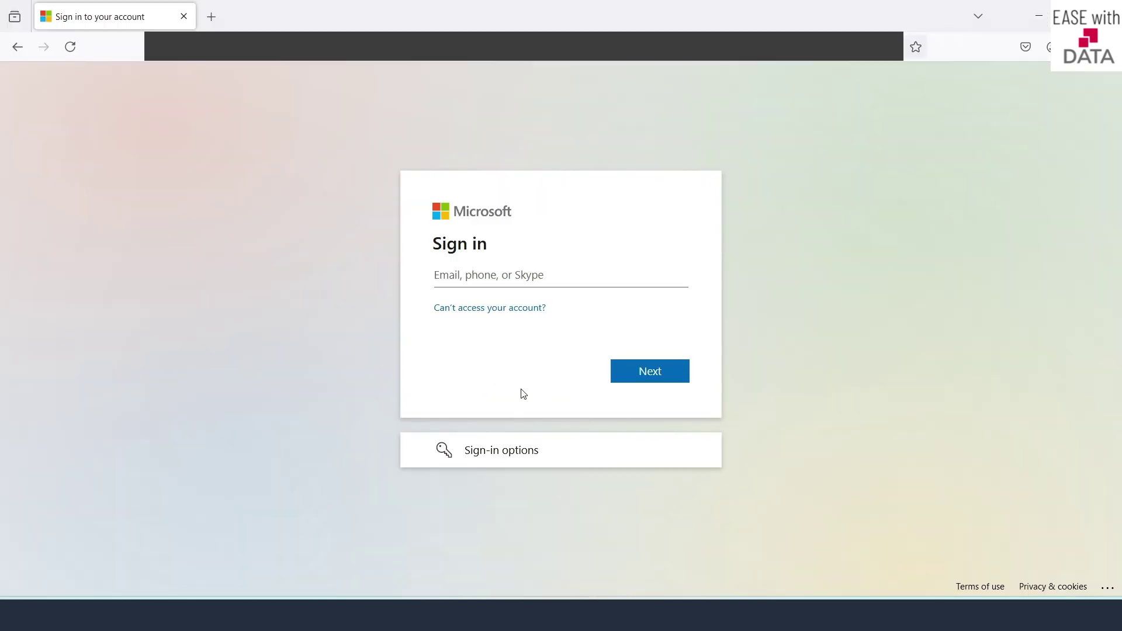
pyautogui.click(480, 275)
pyautogui.hotkey('ctrl', 'v')
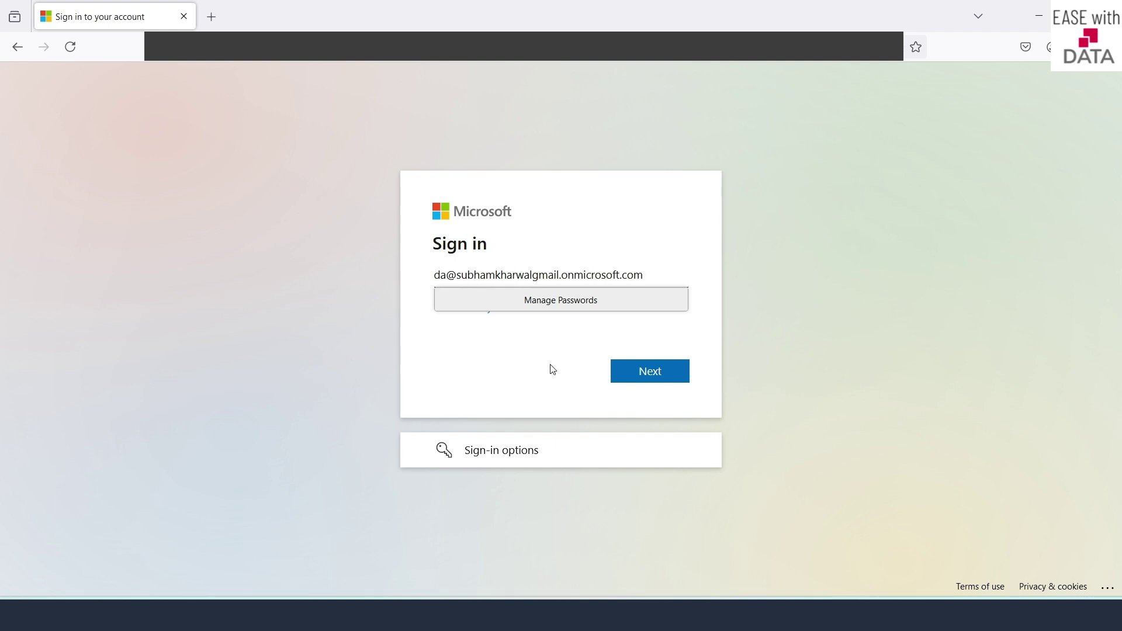
pyautogui.click(634, 371)
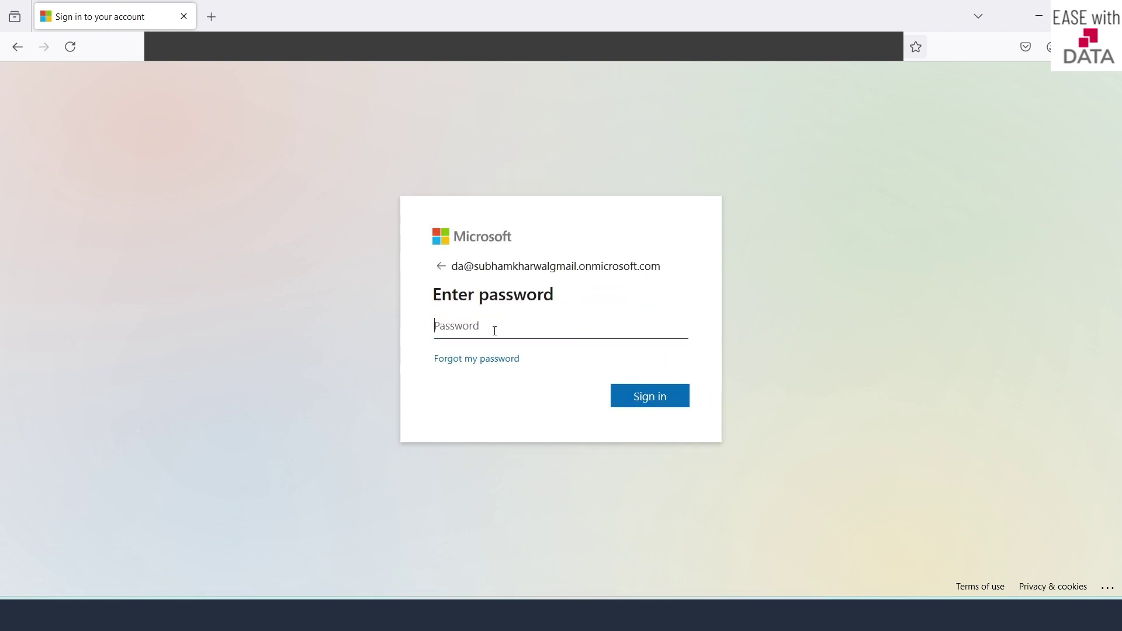
# Enter the Data Analyst account's password to sign in, and decline saving it in the browser.
pyautogui.write('*****************')
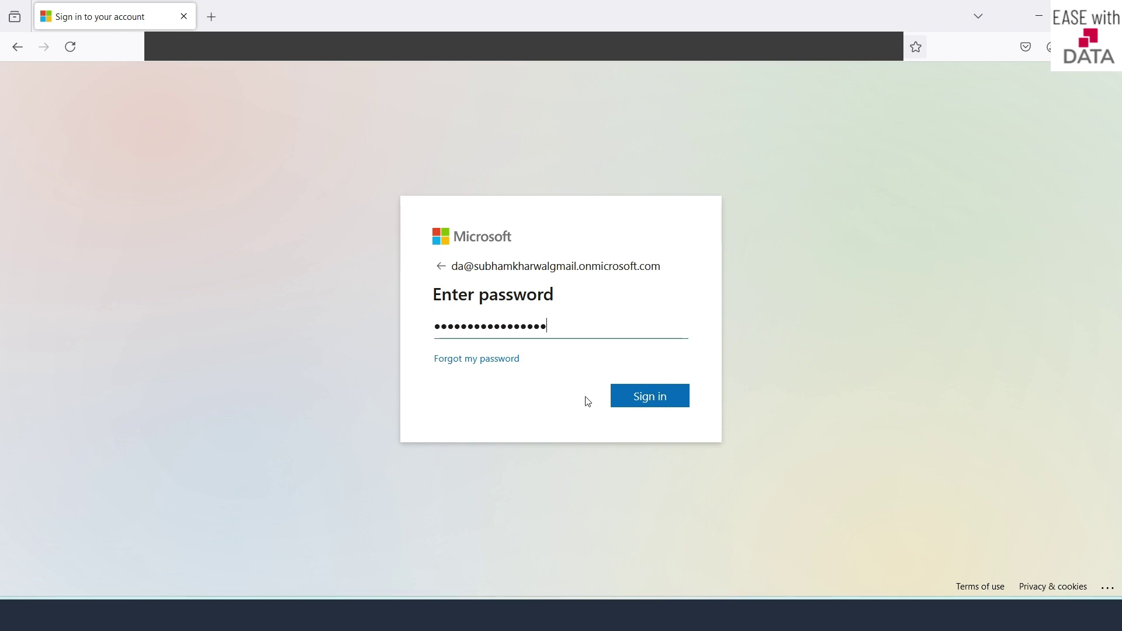
pyautogui.click(652, 398)
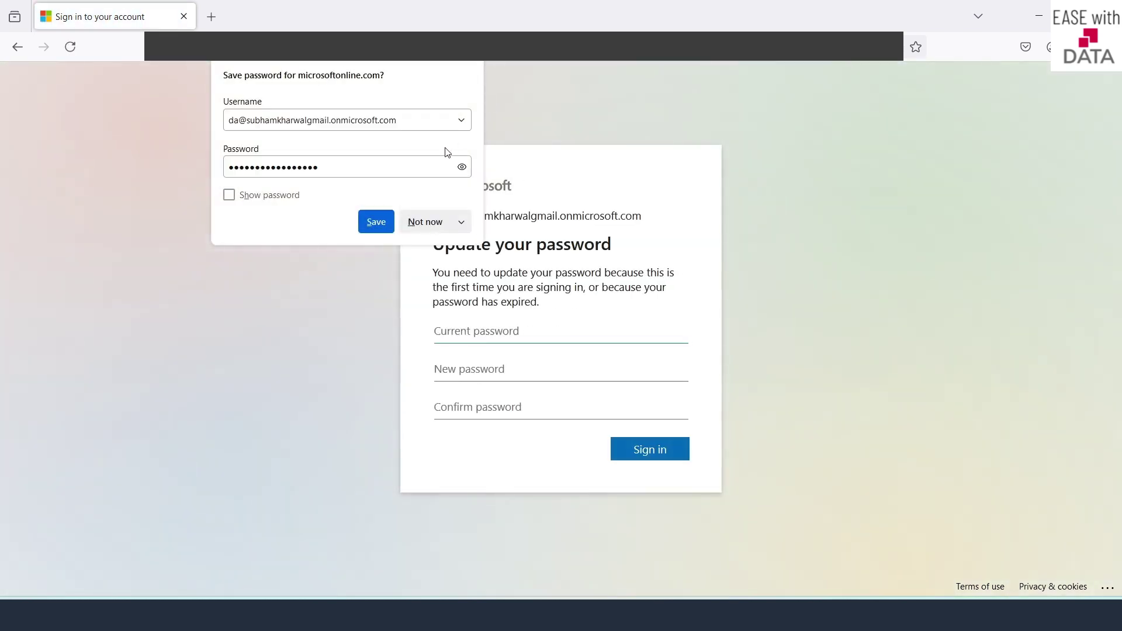
pyautogui.click(415, 221)
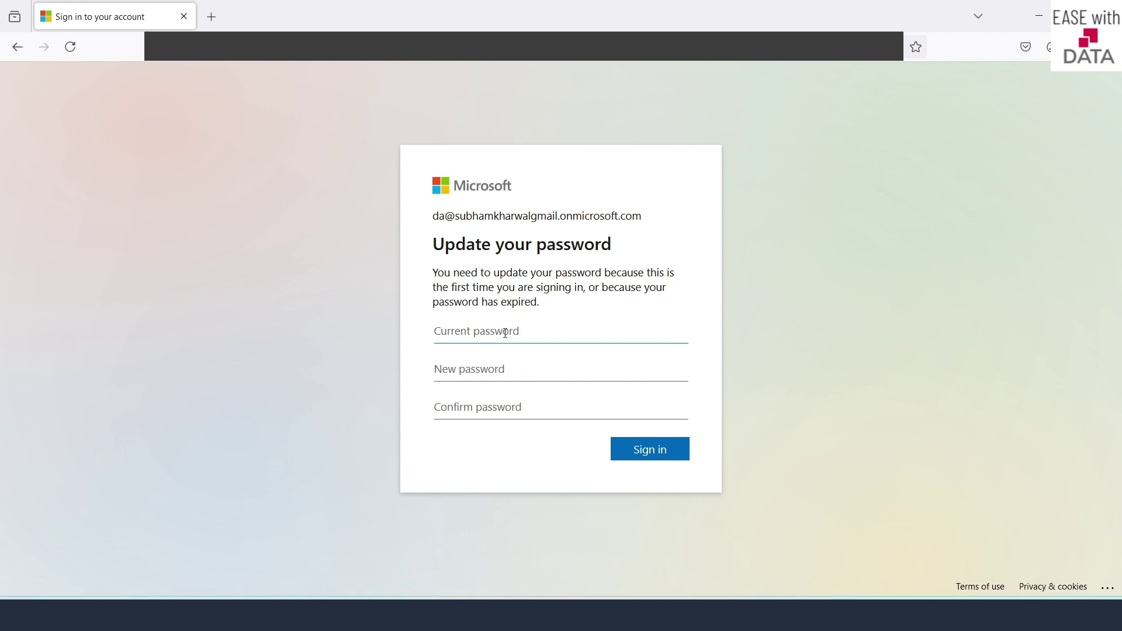
# Update the account password by entering the current password and a new password with its confirmation, and decline saving it in the browser.
pyautogui.write('*****************')
pyautogui.press('Tab')
pyautogui.write('***************')
pyautogui.press('Tab')
pyautogui.write('***************')
pyautogui.click(637, 454)
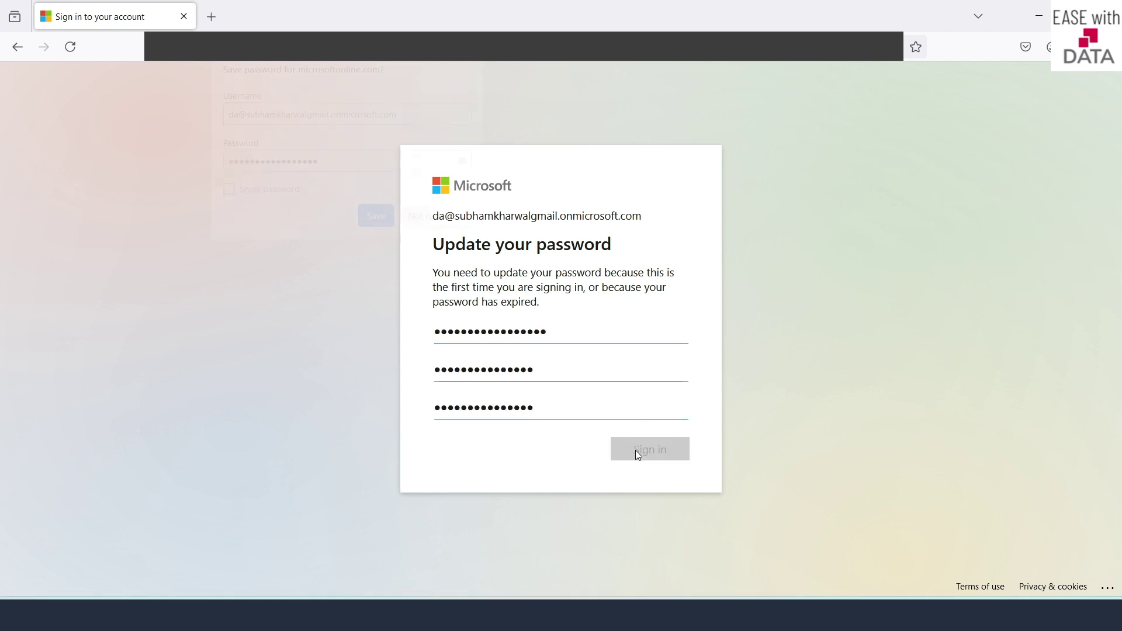
pyautogui.click(426, 221)
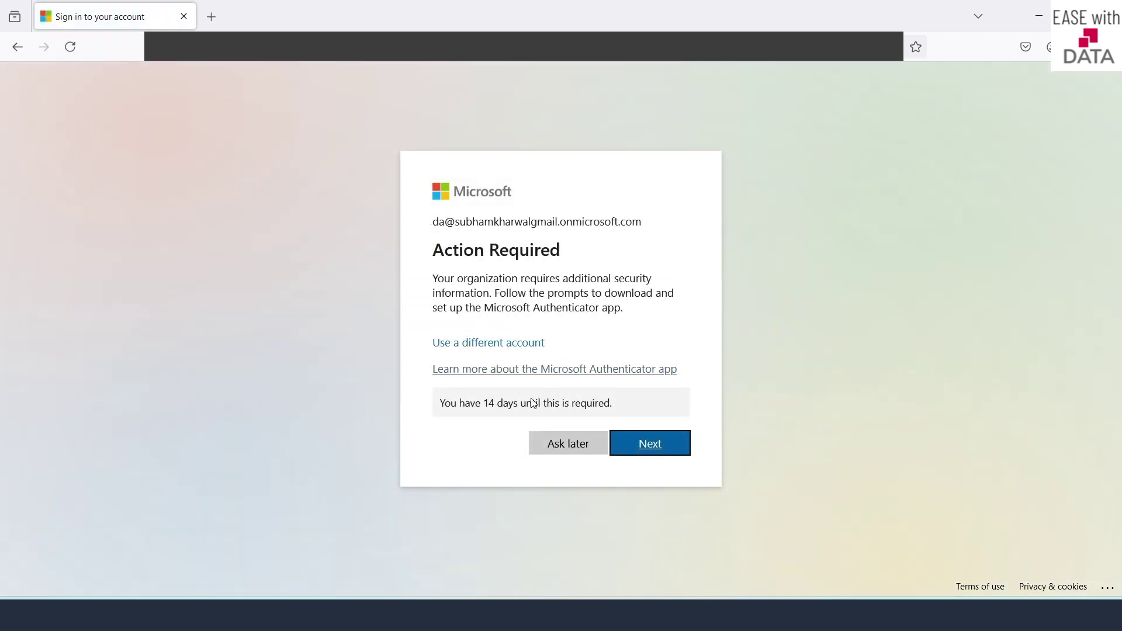
# Postpone the Microsoft Authenticator setup, choose to stay signed in, and read the workspace page that loads.
pyautogui.click(559, 451)
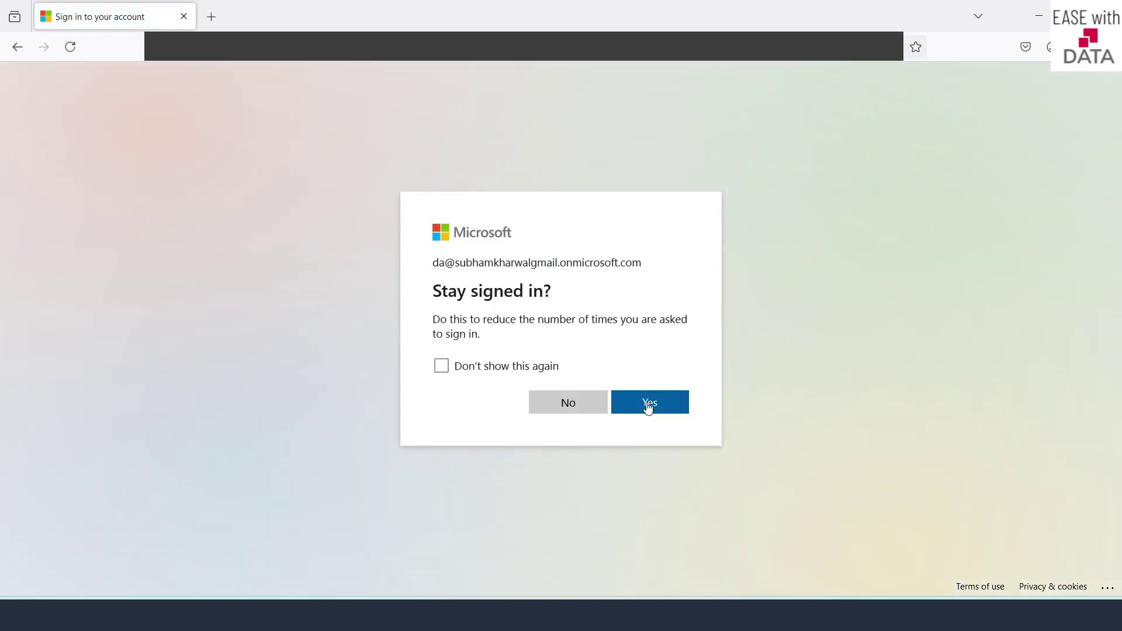
pyautogui.click(648, 408)
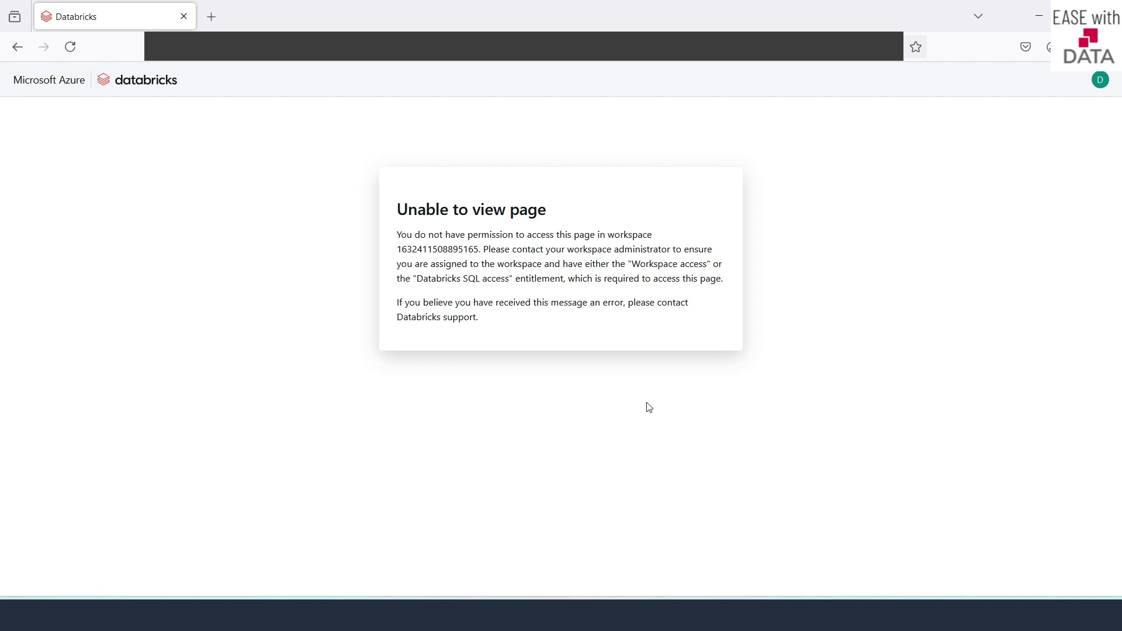
pyautogui.moveTo(451, 240); pyautogui.dragTo(656, 249)
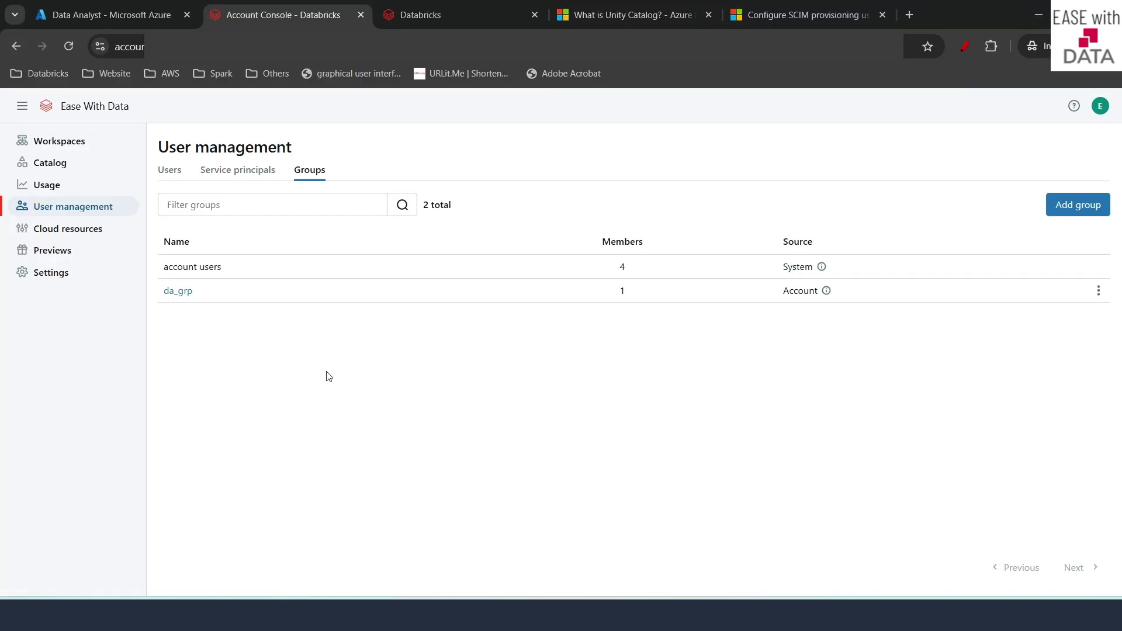
# Switch back to the Databricks Account Console and assign the da_grp group to the easewithdata-adb workspace with the User permission.
pyautogui.click(66, 145)
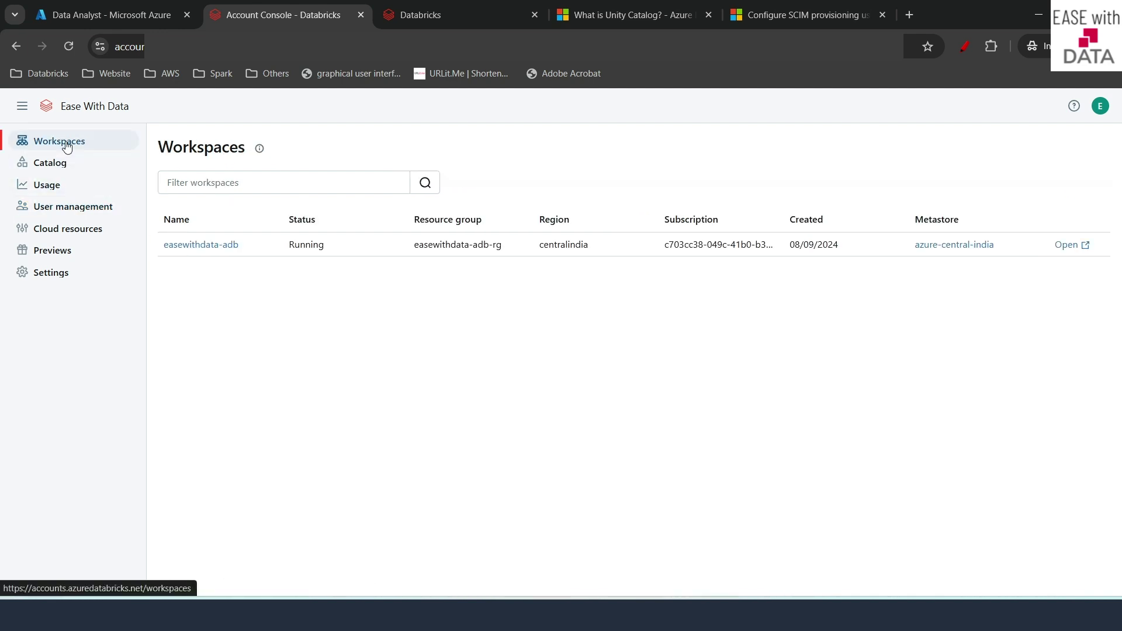
pyautogui.click(201, 246)
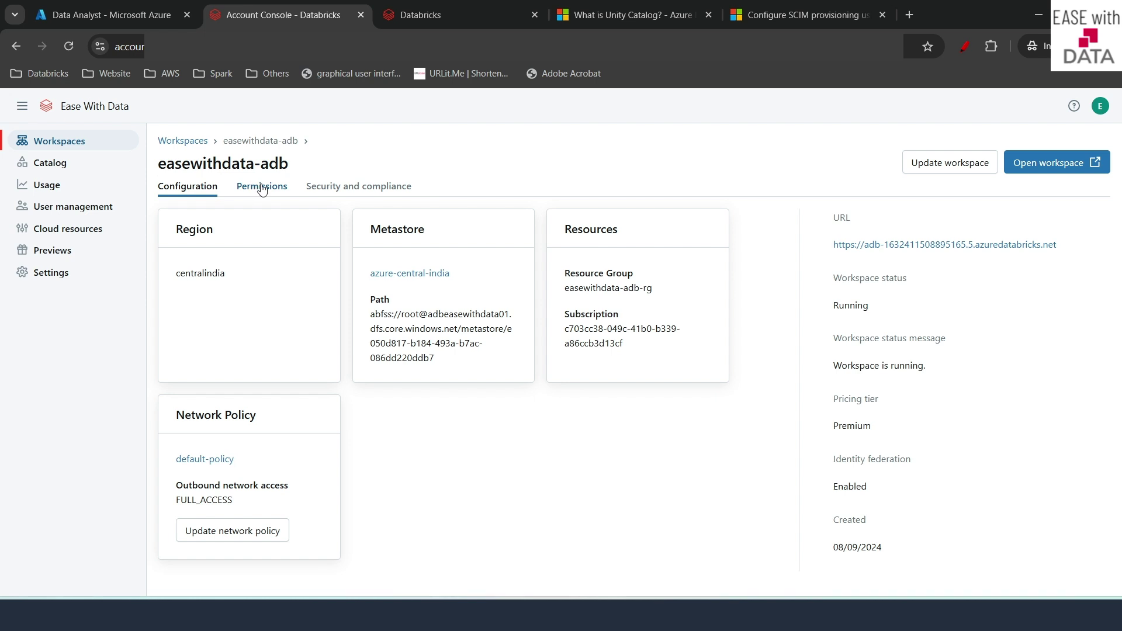
pyautogui.click(260, 187)
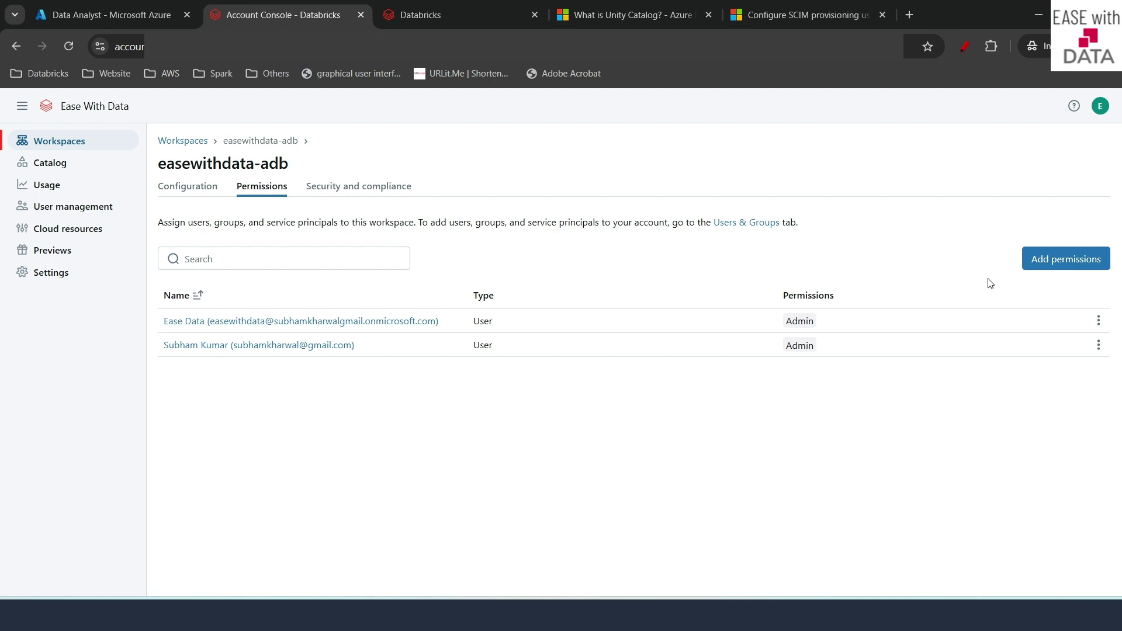
pyautogui.click(1061, 265)
pyautogui.click(538, 344)
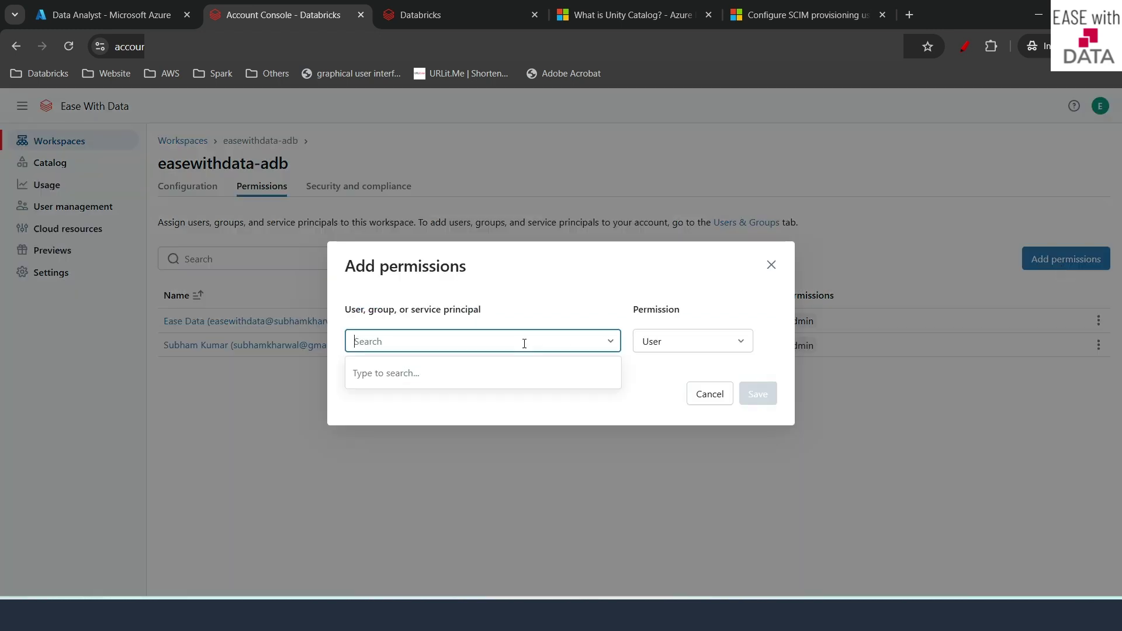
pyautogui.write('da_')
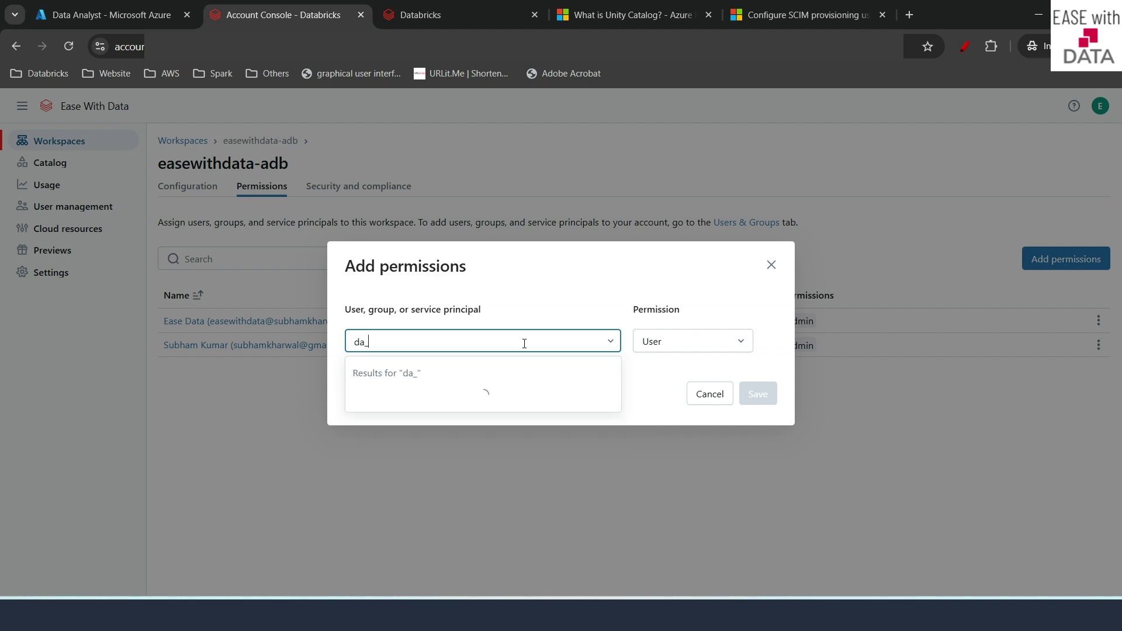
pyautogui.click(416, 406)
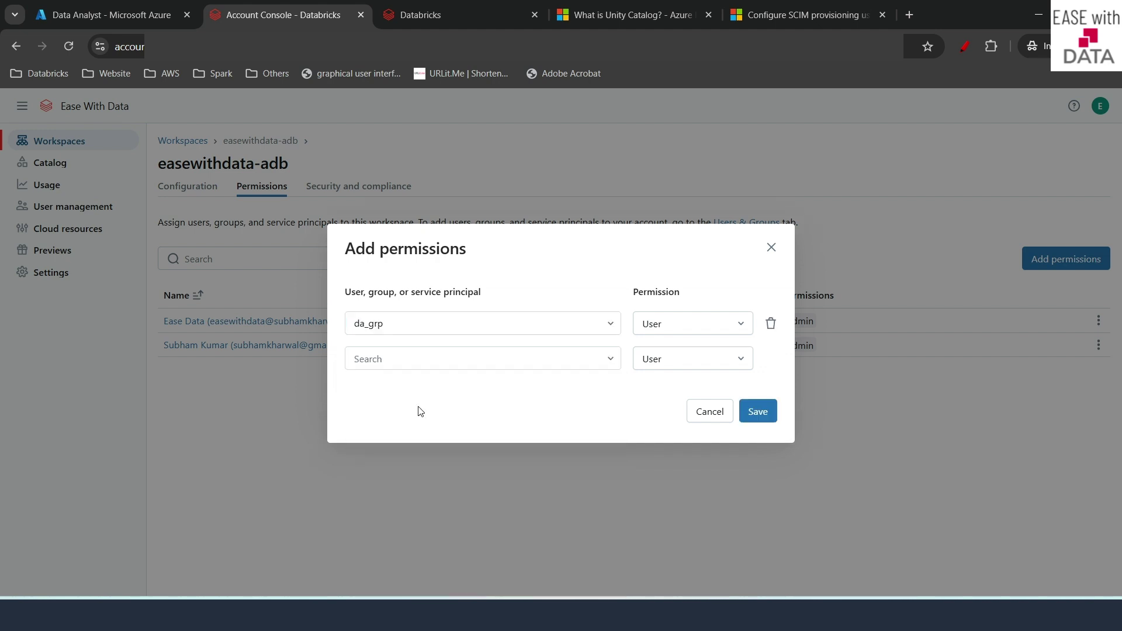
pyautogui.click(659, 326)
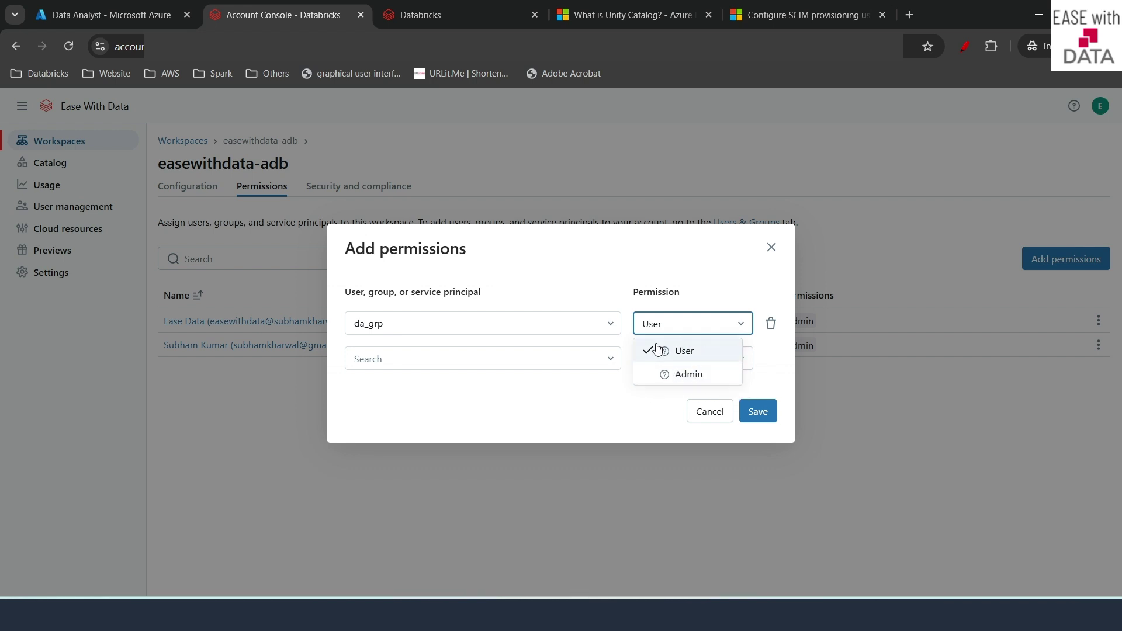
pyautogui.click(695, 356)
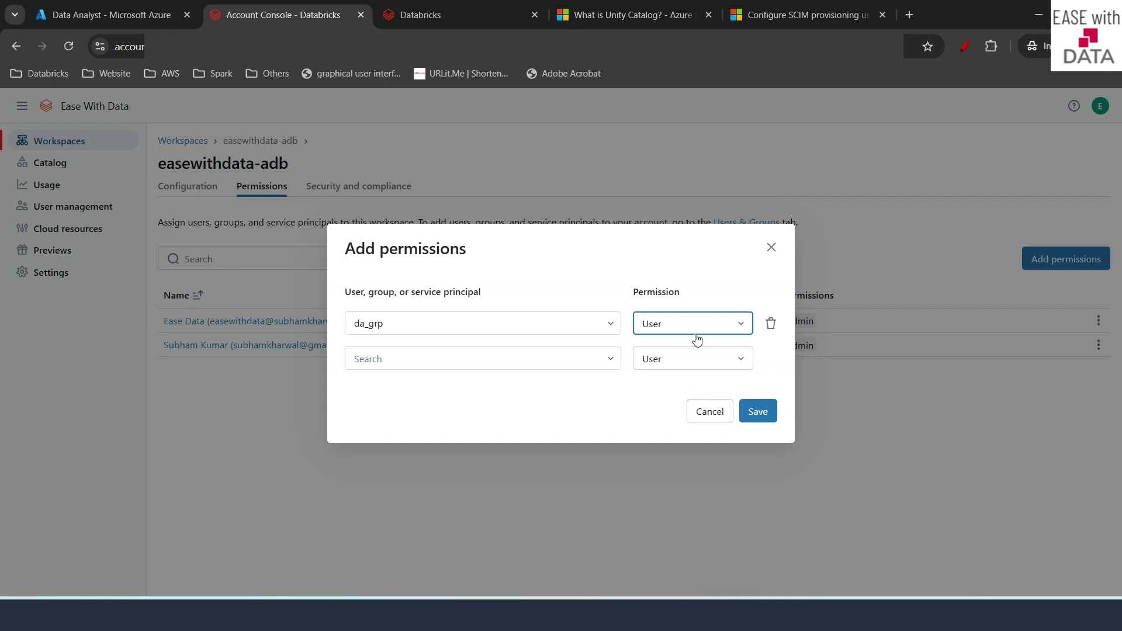
pyautogui.click(767, 415)
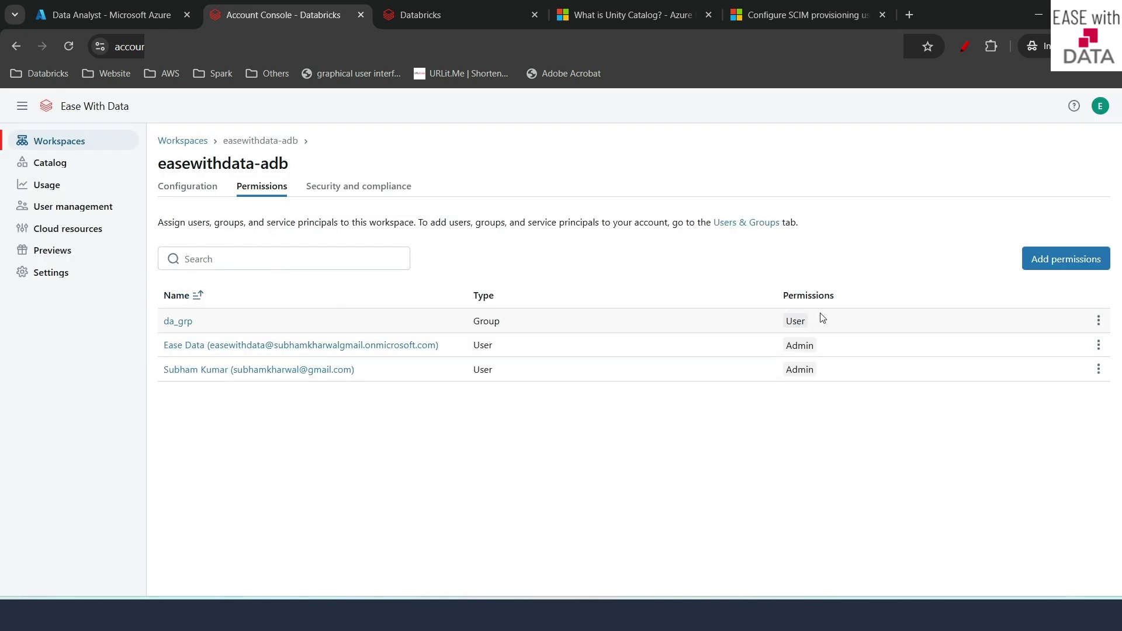
# Look at the workspace role assigned to da_grp, close it without changes, and reload the Data Analyst's Databricks workspace page.
pyautogui.click(1099, 320)
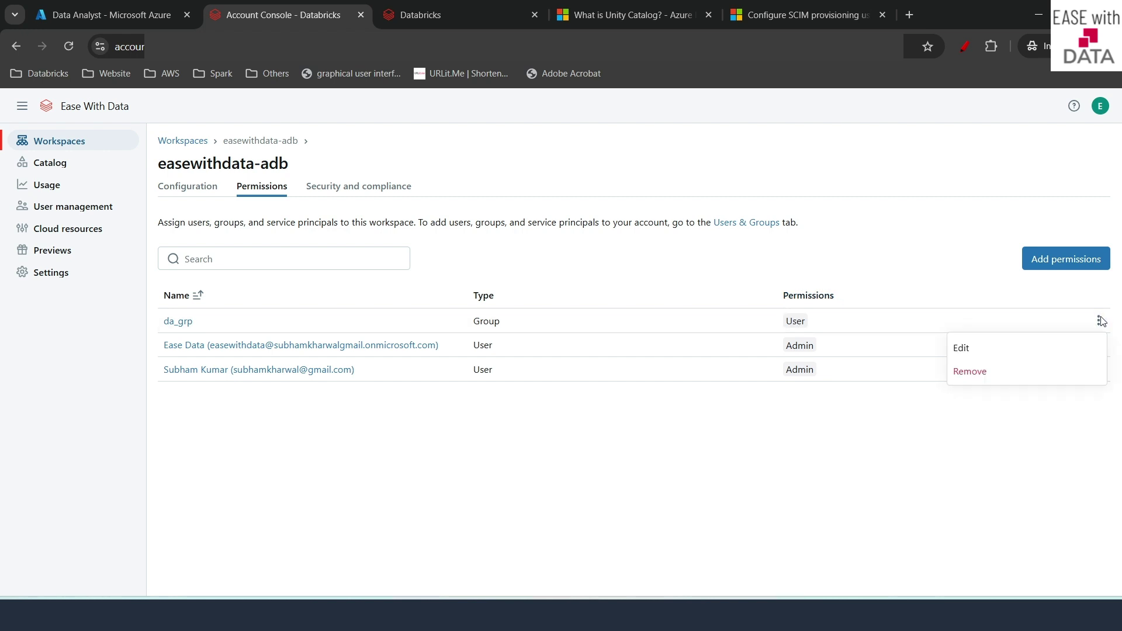
pyautogui.click(972, 350)
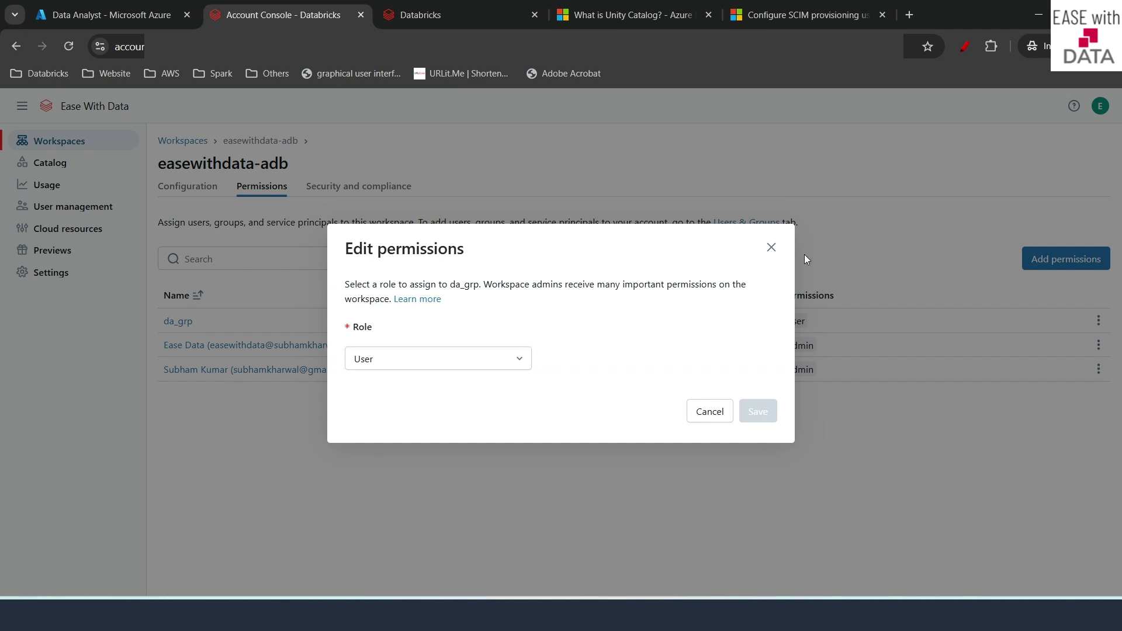
pyautogui.click(771, 248)
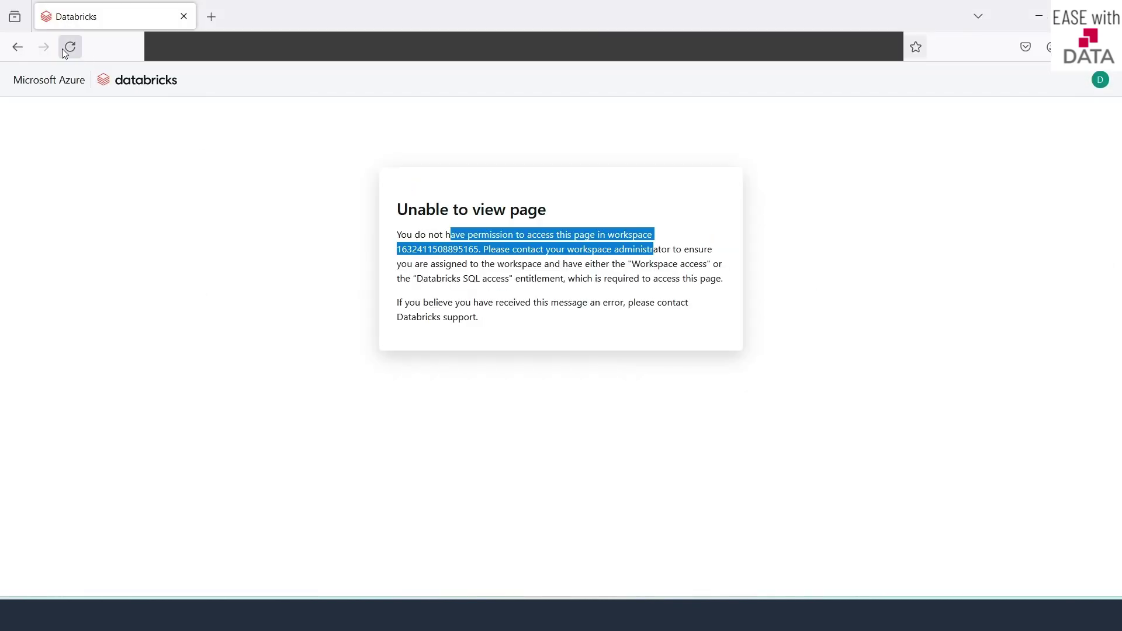
pyautogui.click(69, 48)
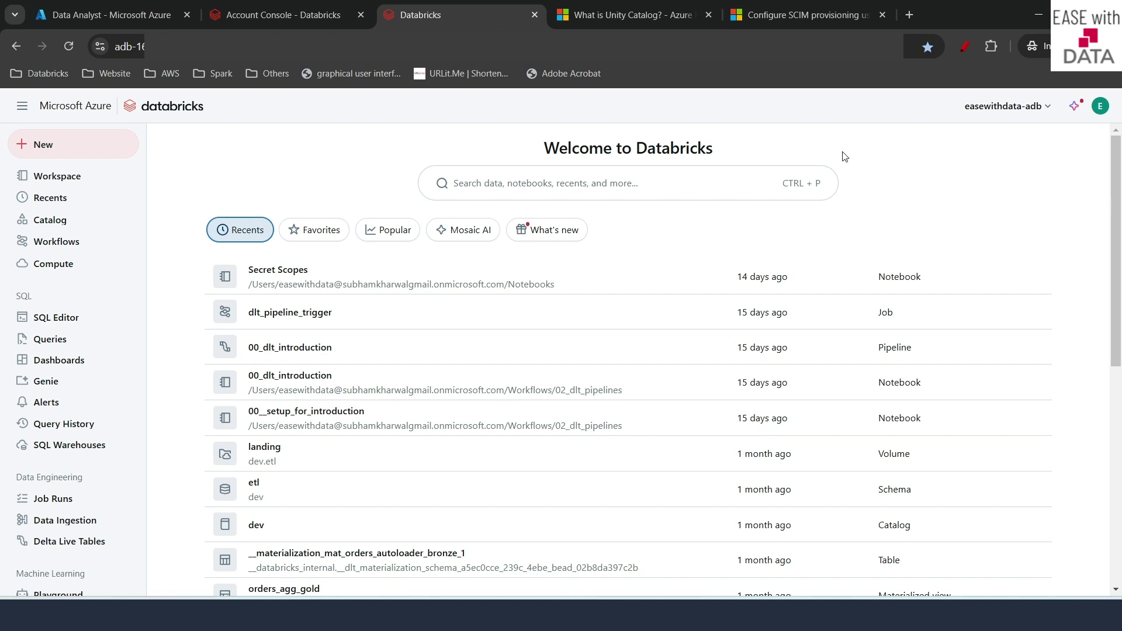
# Switch to the administrator's Databricks workspace session and open the da_grp group's details from the workspace identity and access settings.
pyautogui.click(1106, 109)
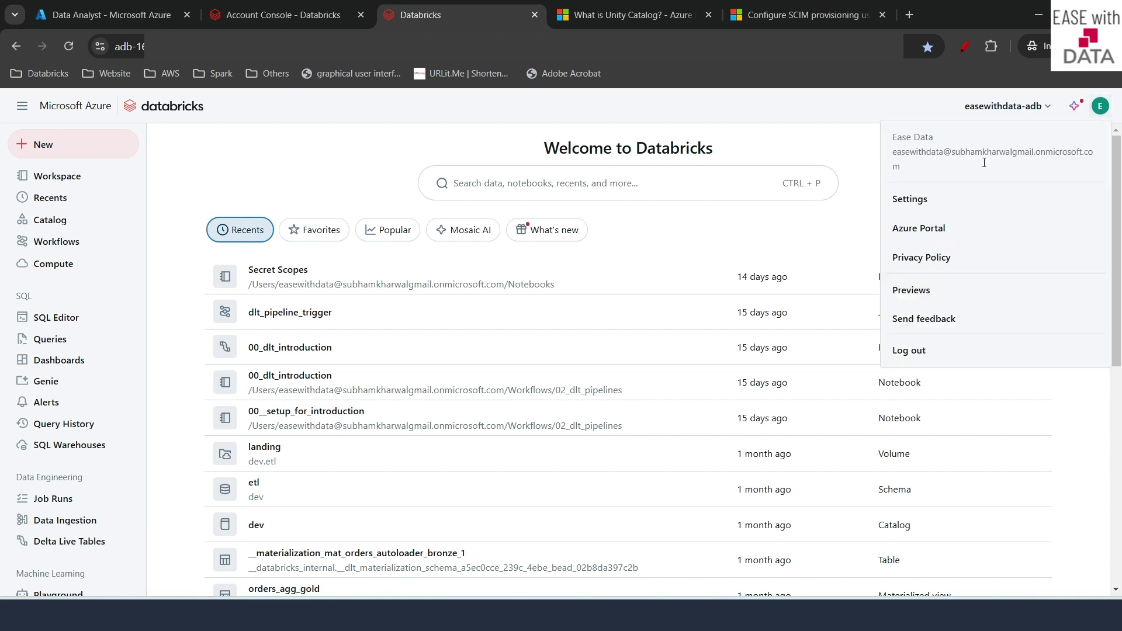
pyautogui.click(918, 202)
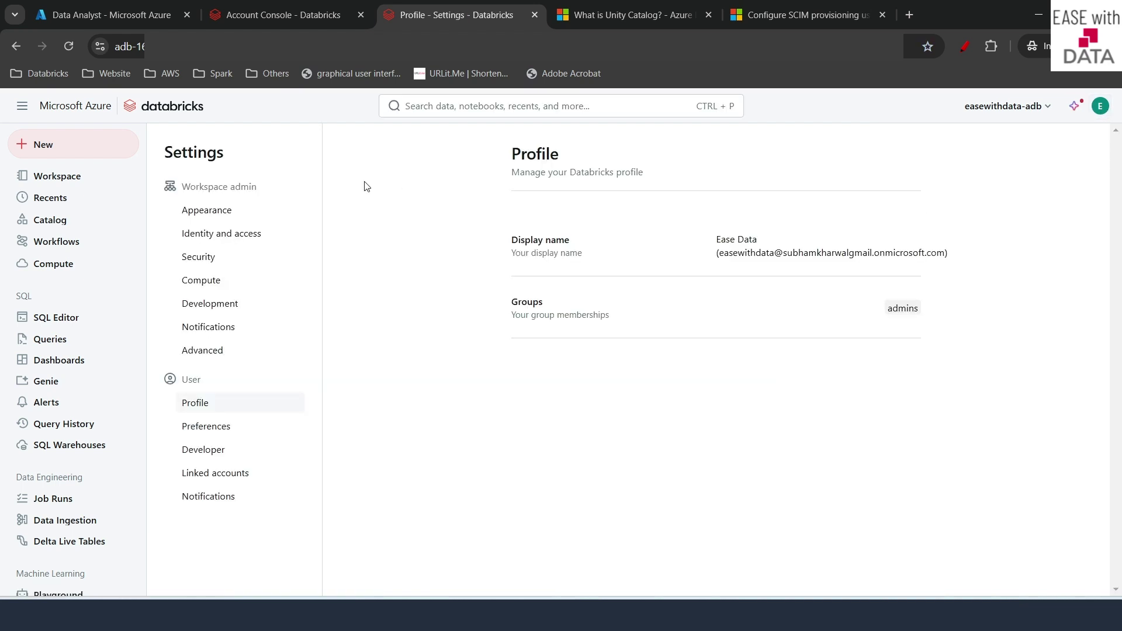
pyautogui.click(238, 240)
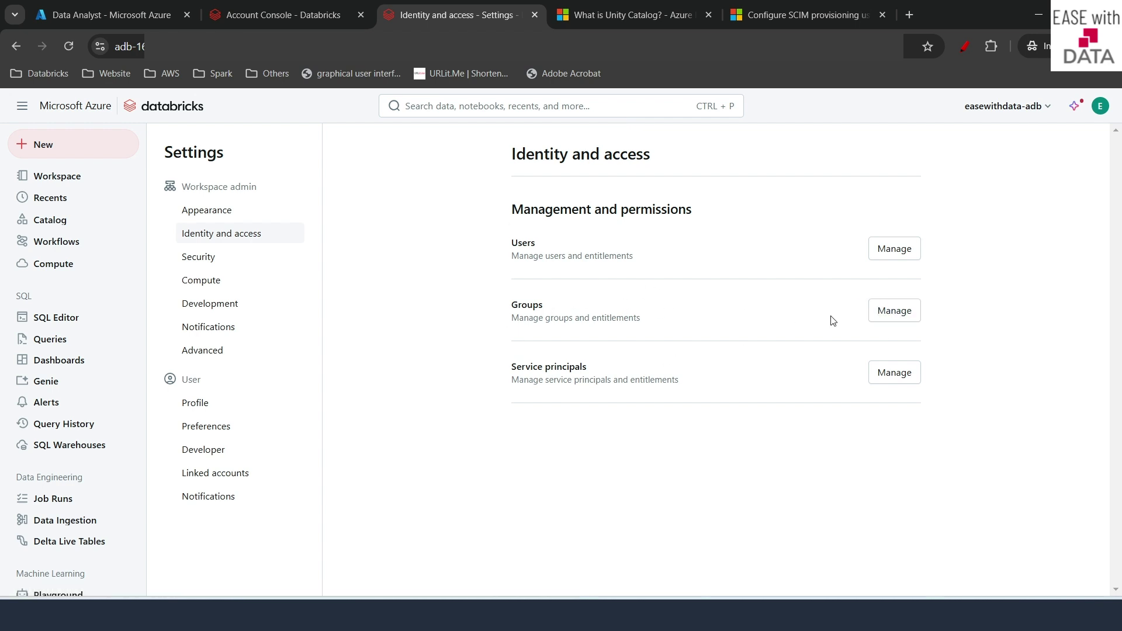
pyautogui.click(880, 318)
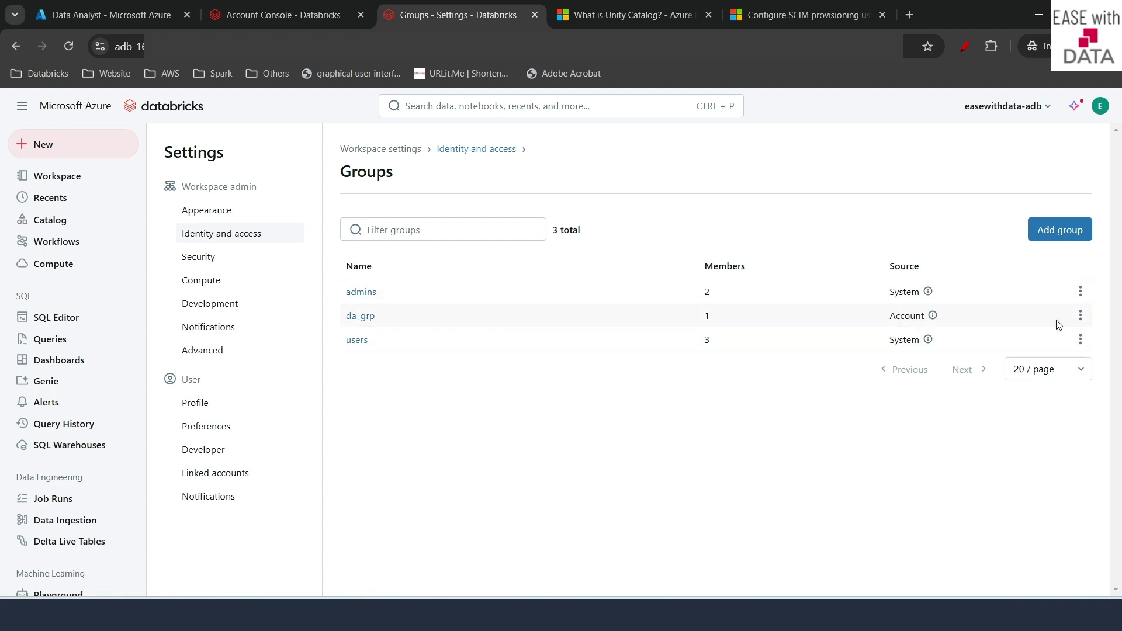
pyautogui.click(1081, 316)
pyautogui.click(1001, 343)
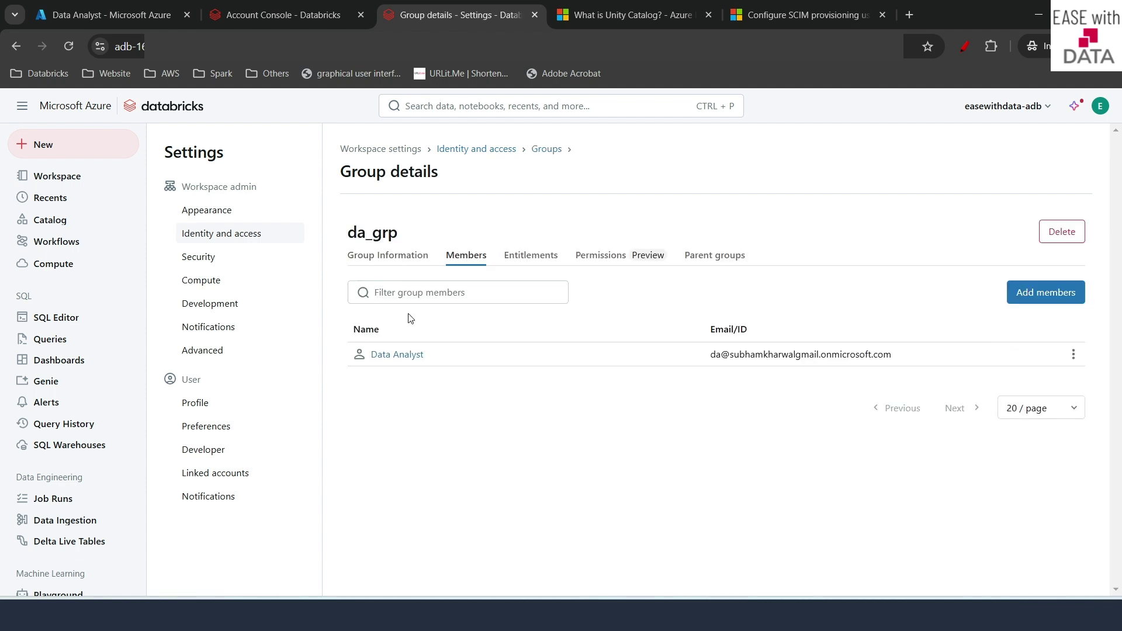
# Enable the Workspace access entitlement for the da_grp group and confirm the change.
pyautogui.click(537, 261)
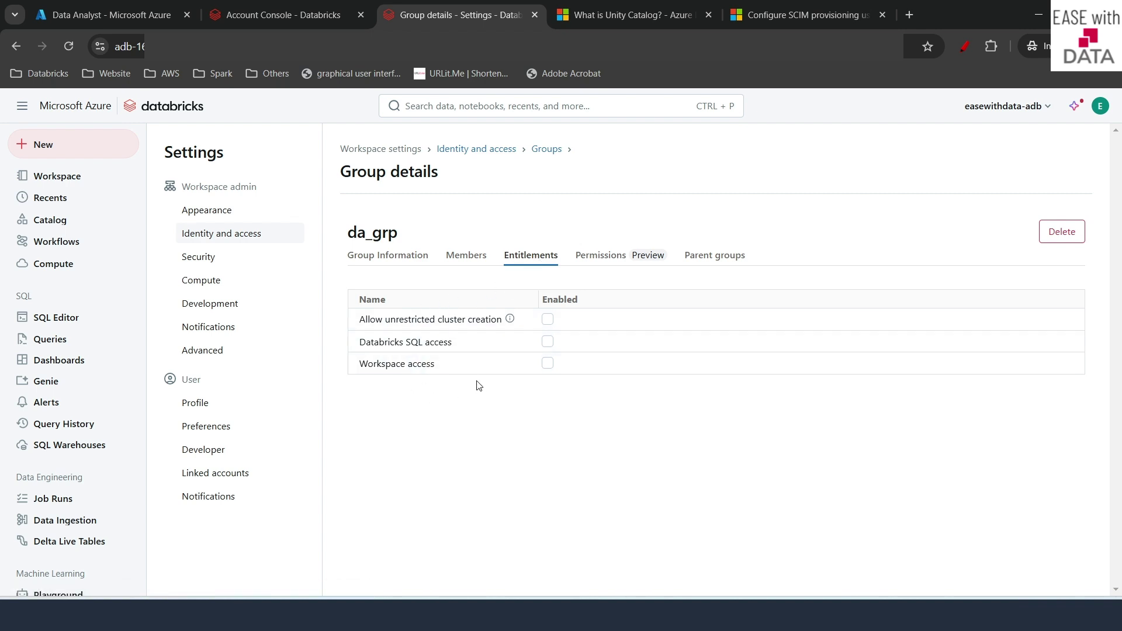
pyautogui.click(547, 363)
pyautogui.click(753, 371)
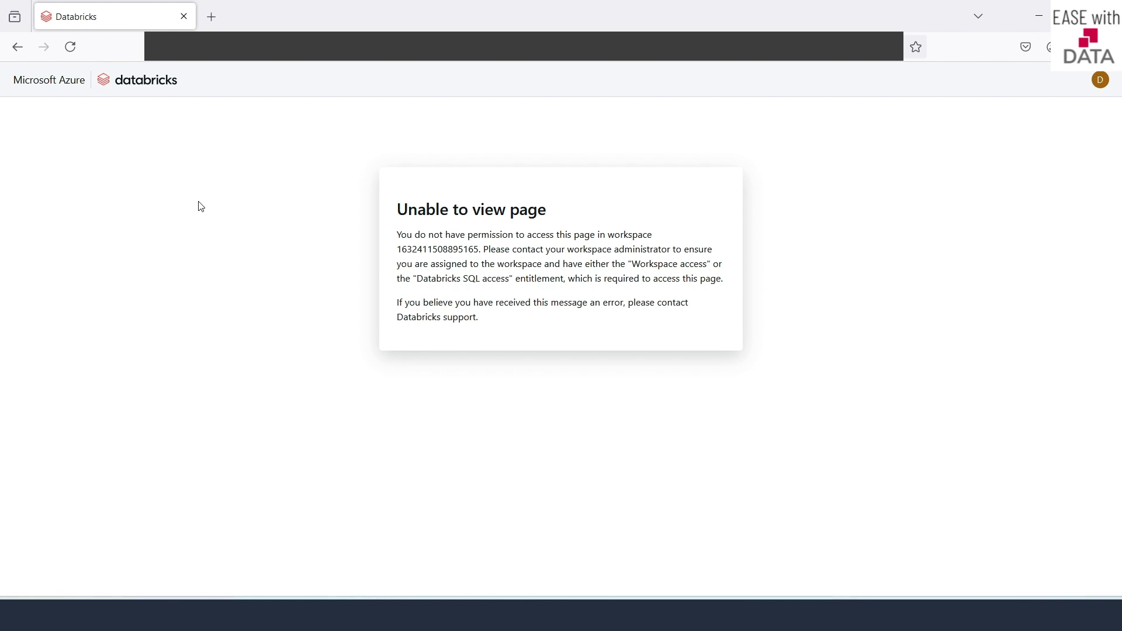
# Reload the workspace in the Data Analyst's session and examine which navigation features are available or locked.
pyautogui.click(71, 52)
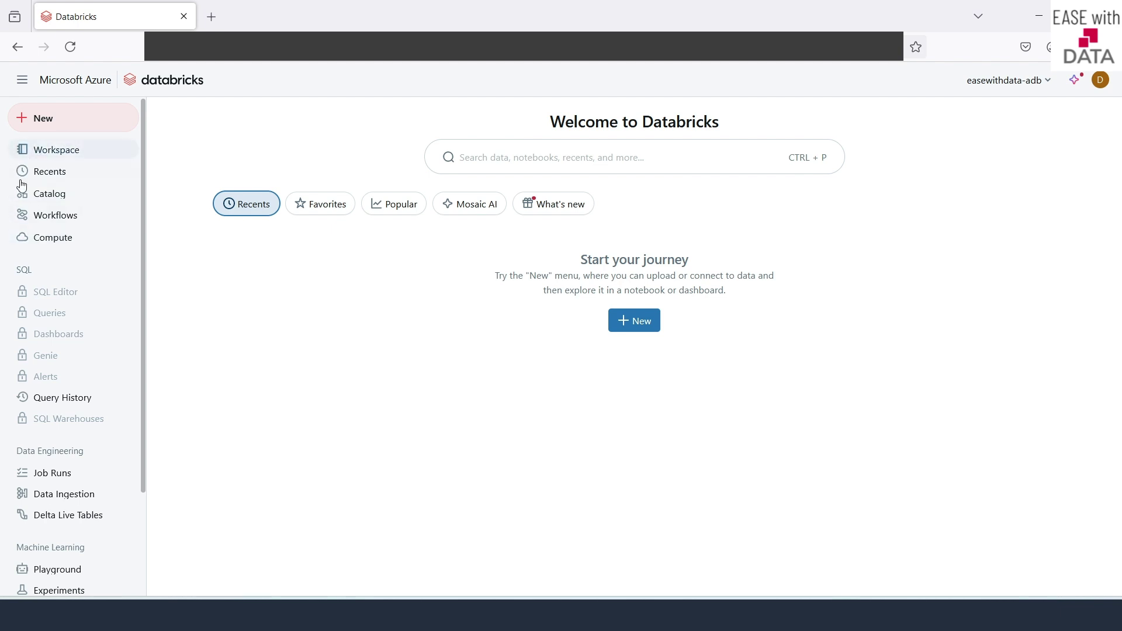
pyautogui.scroll(-3, 88, 296)
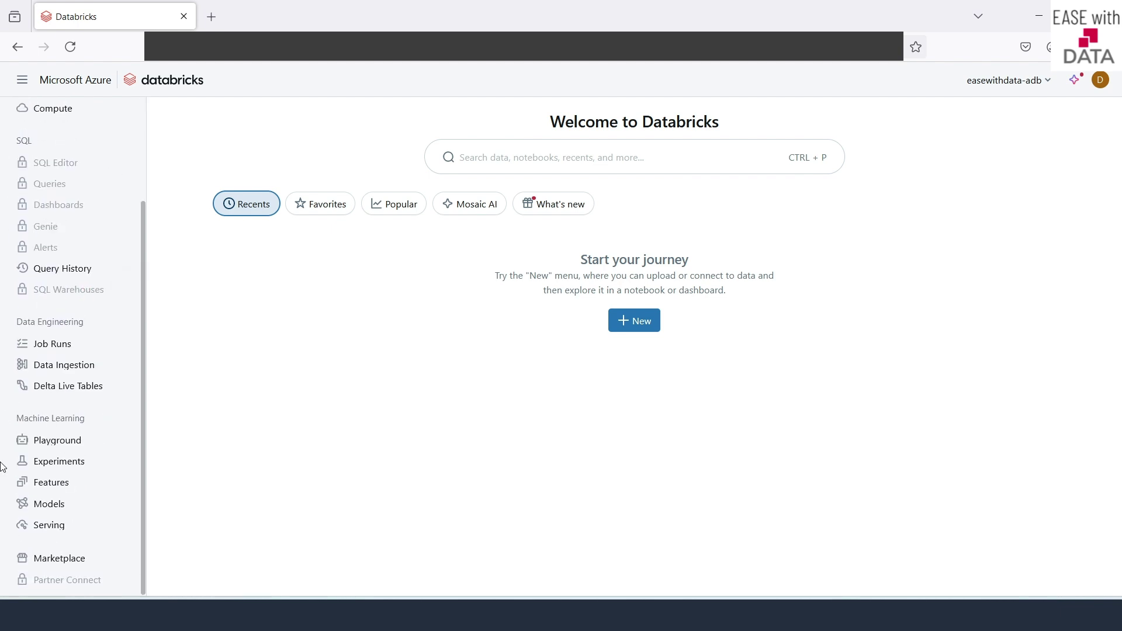
pyautogui.scroll(2, 55, 230)
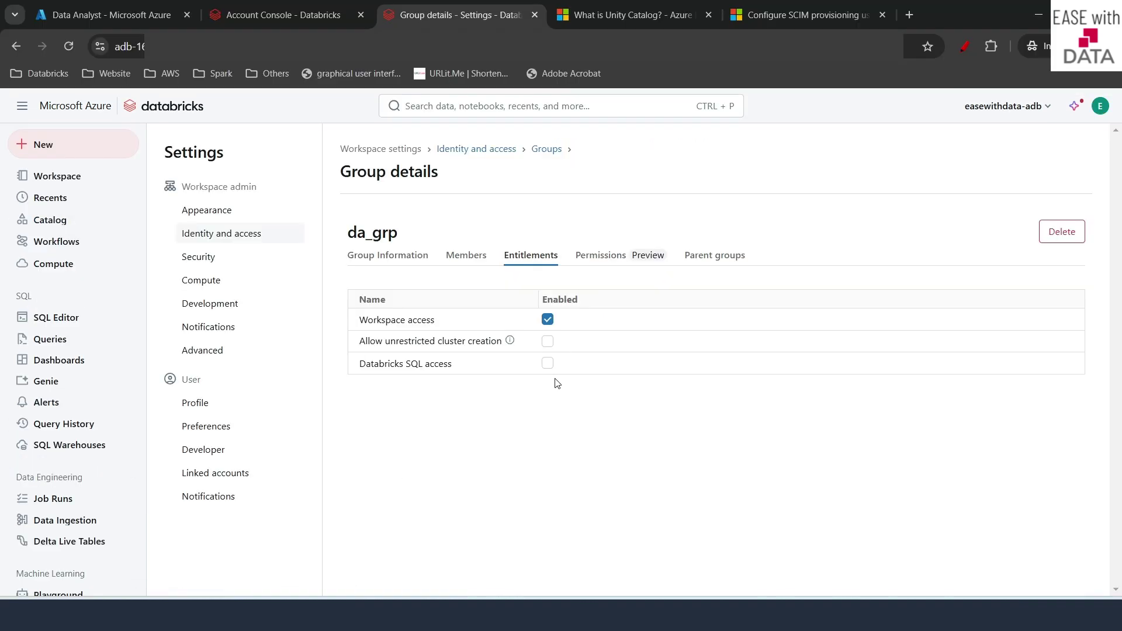
# Enable the Databricks SQL access entitlement for da_grp and disable its Workspace access entitlement.
pyautogui.click(547, 365)
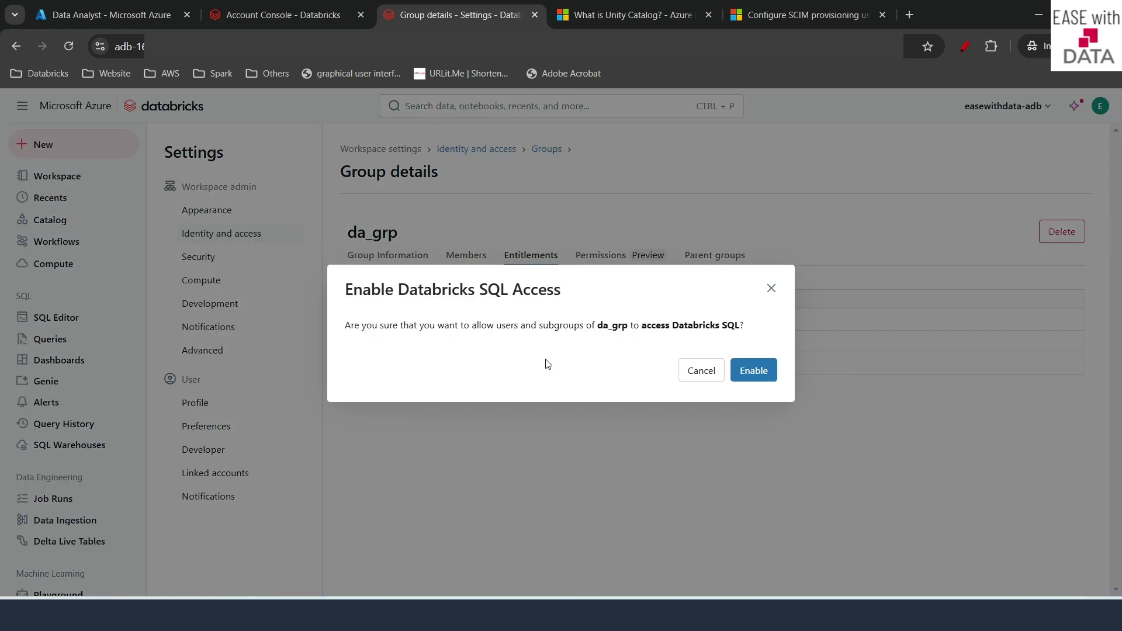
pyautogui.click(740, 367)
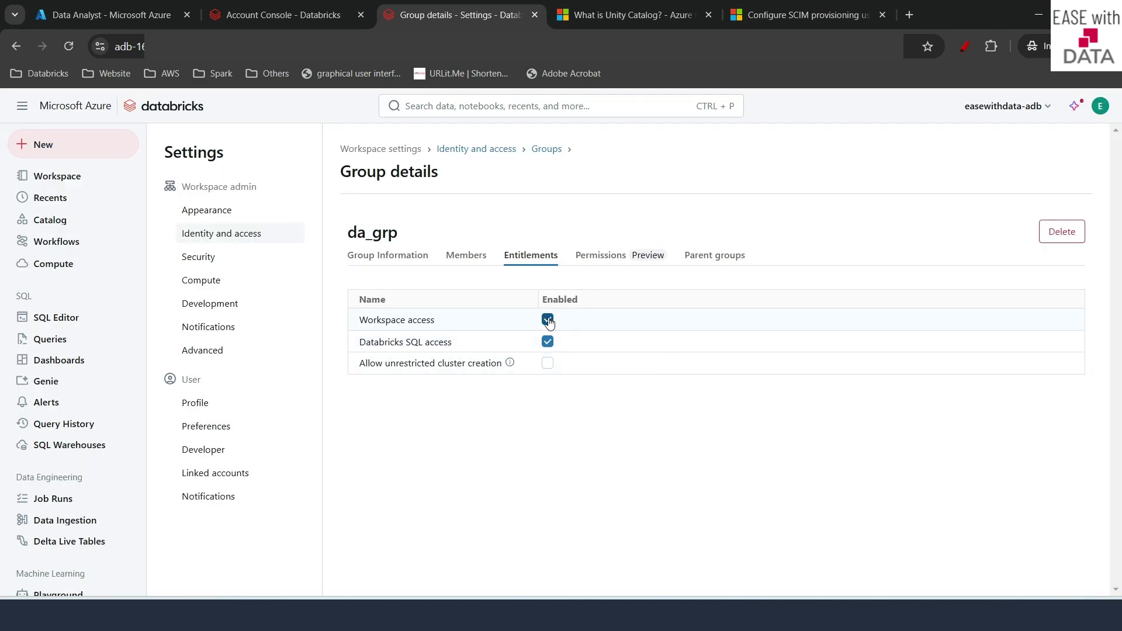
pyautogui.click(548, 319)
pyautogui.click(757, 385)
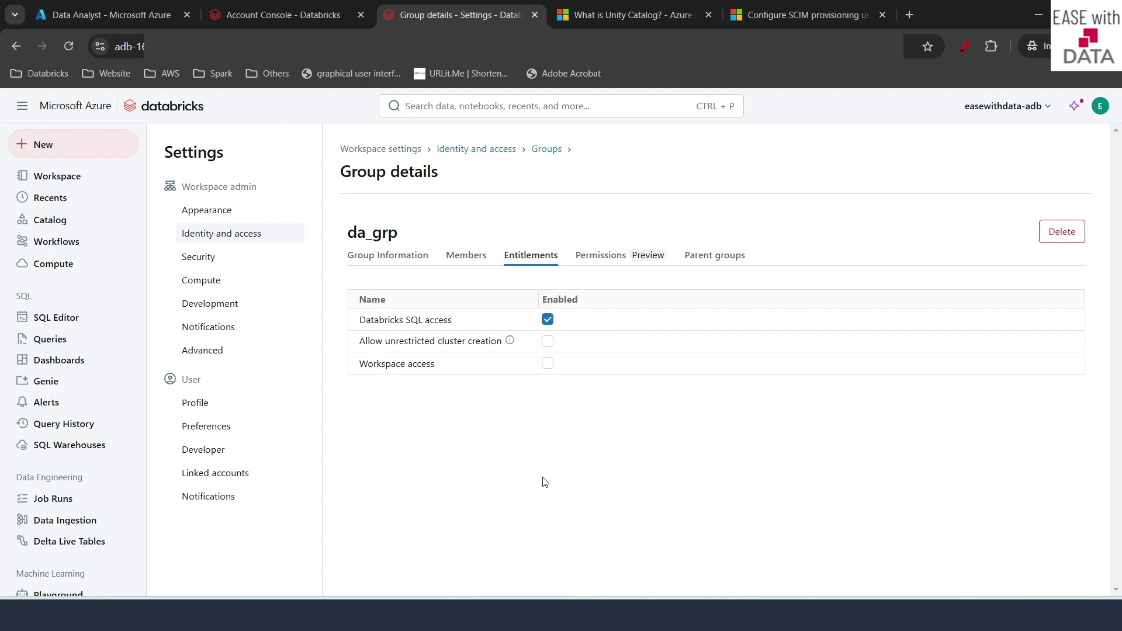
pyautogui.hotkey('alt', 'Tab')
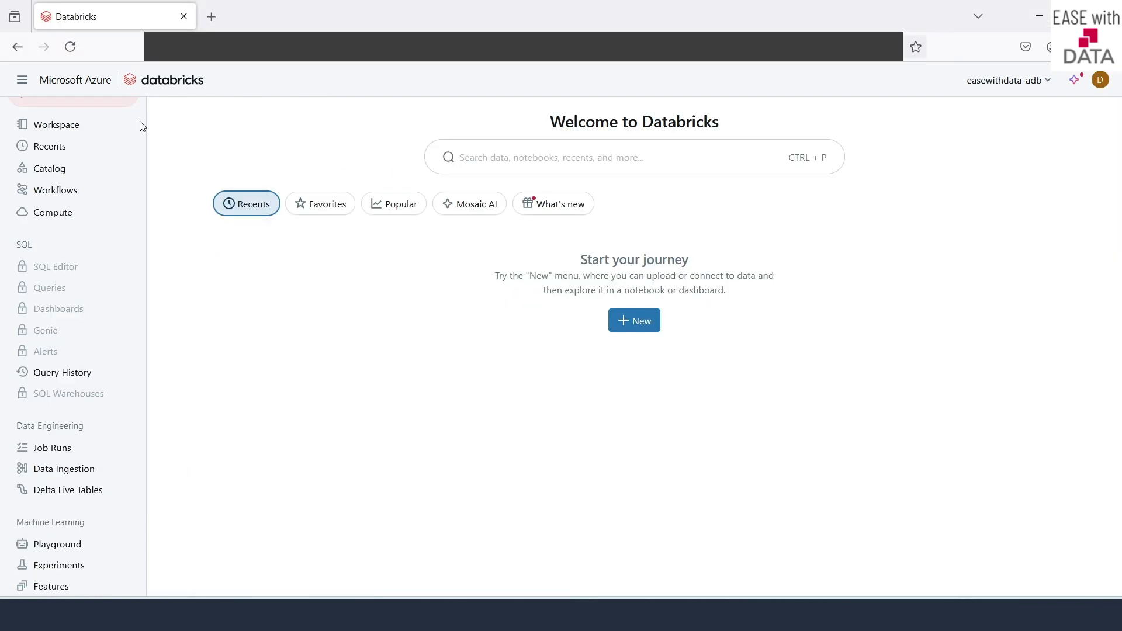
pyautogui.click(69, 45)
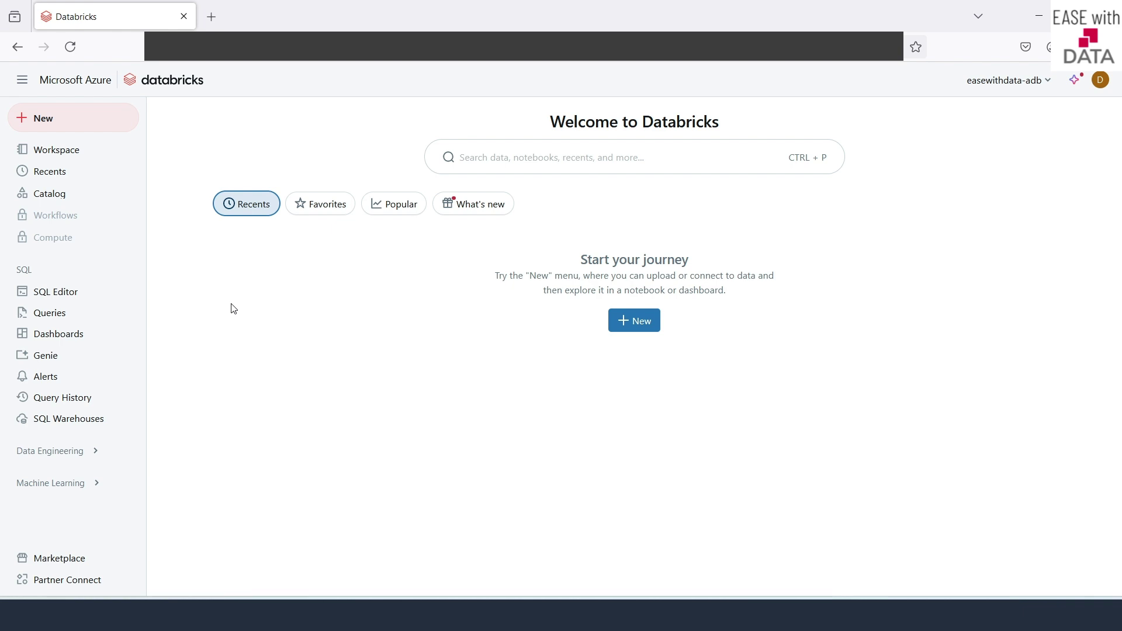
pyautogui.click(69, 453)
pyautogui.scroll(-1, 57, 518)
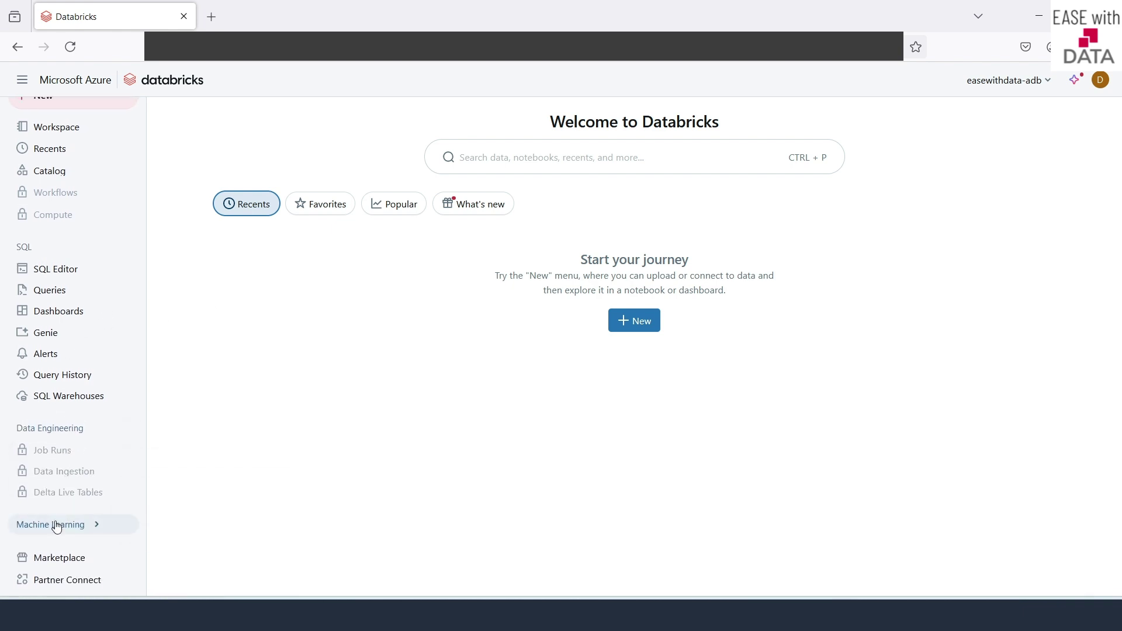
pyautogui.click(56, 521)
pyautogui.scroll(-3, 64, 515)
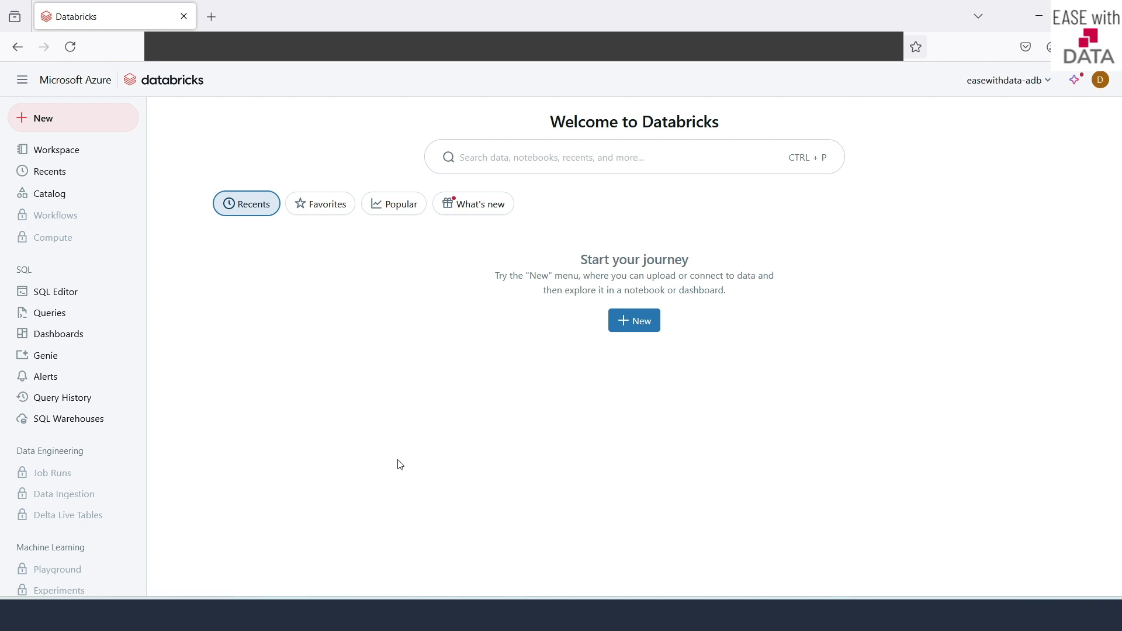
# Return to the Databricks Account Console and add a Databricks managed service principal named easewithdata-db-sp.
pyautogui.hotkey('alt', 'Tab')
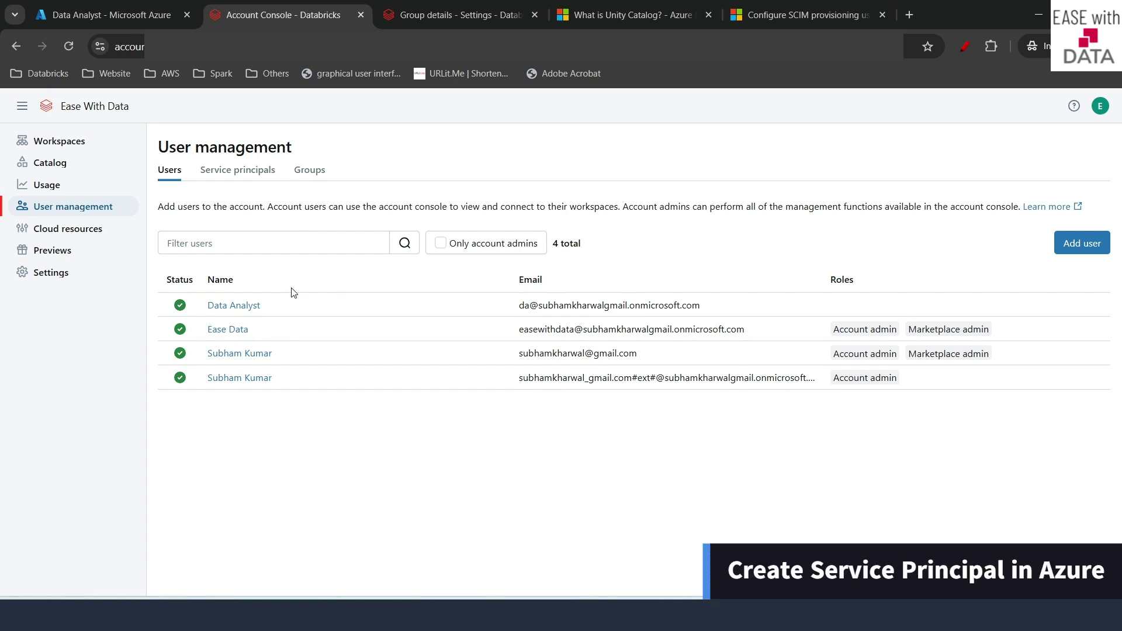
pyautogui.click(253, 175)
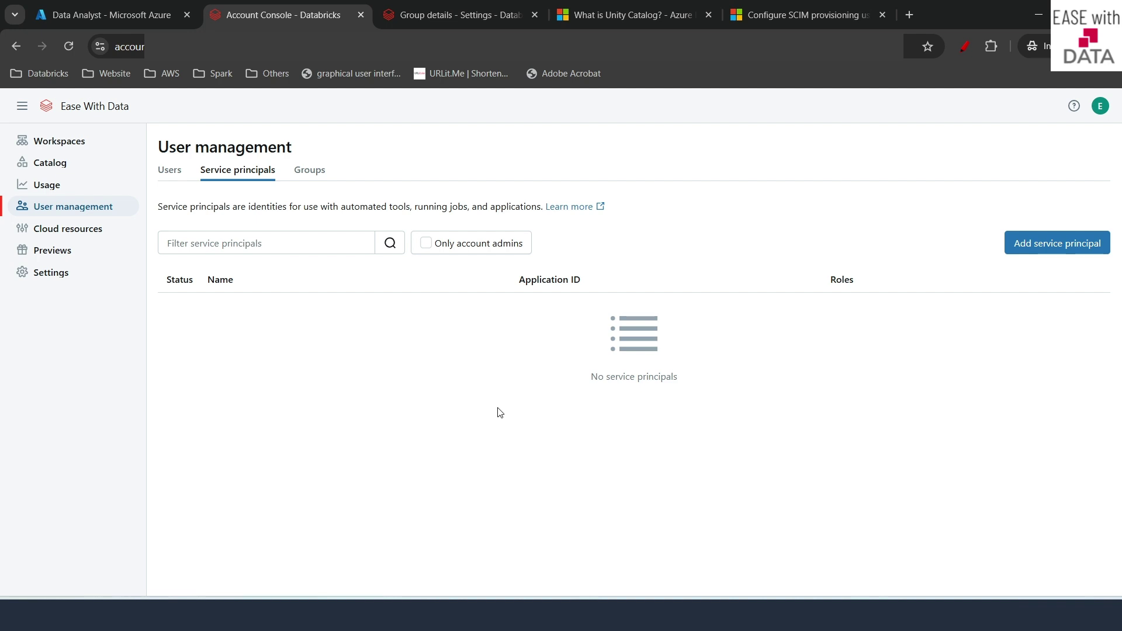
pyautogui.click(1049, 251)
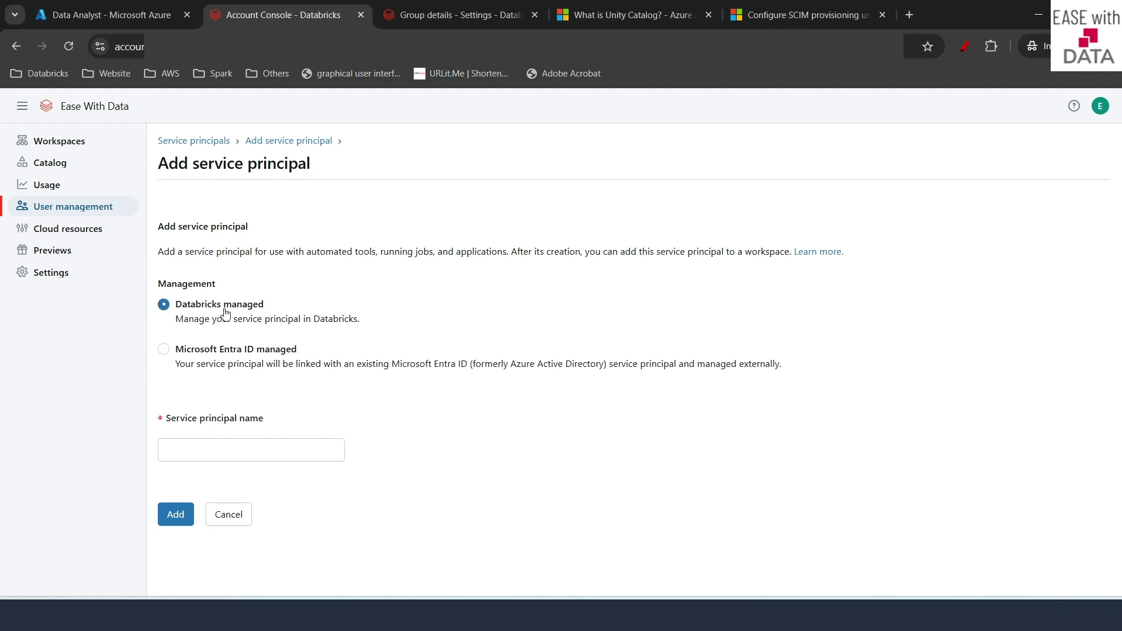
pyautogui.click(207, 453)
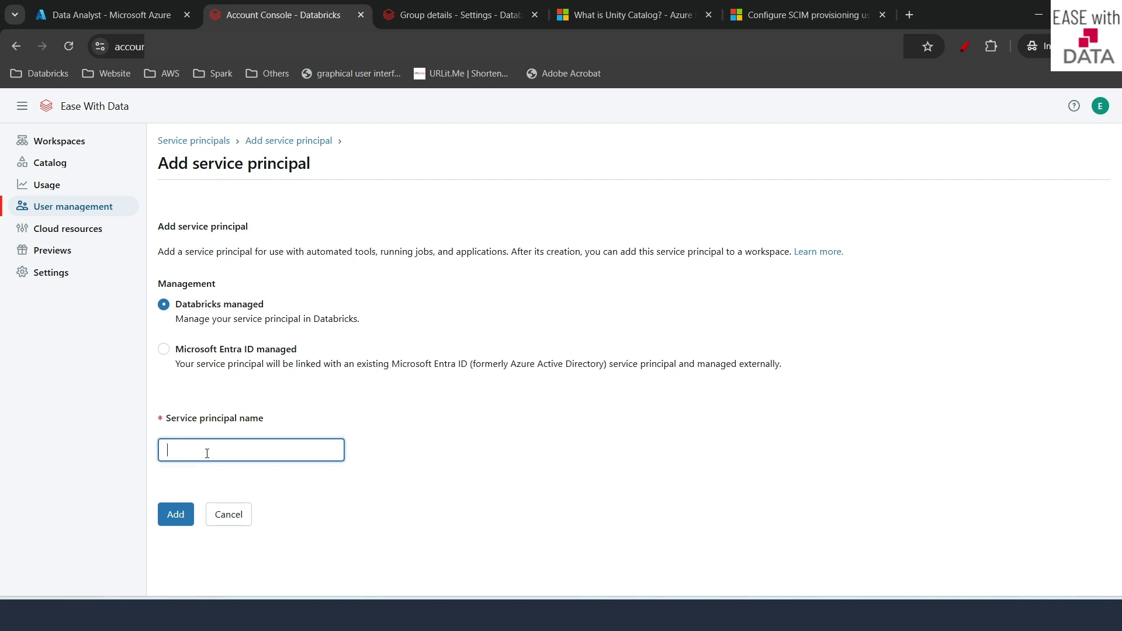
pyautogui.write('easewithdata-db-sp')
pyautogui.click(179, 514)
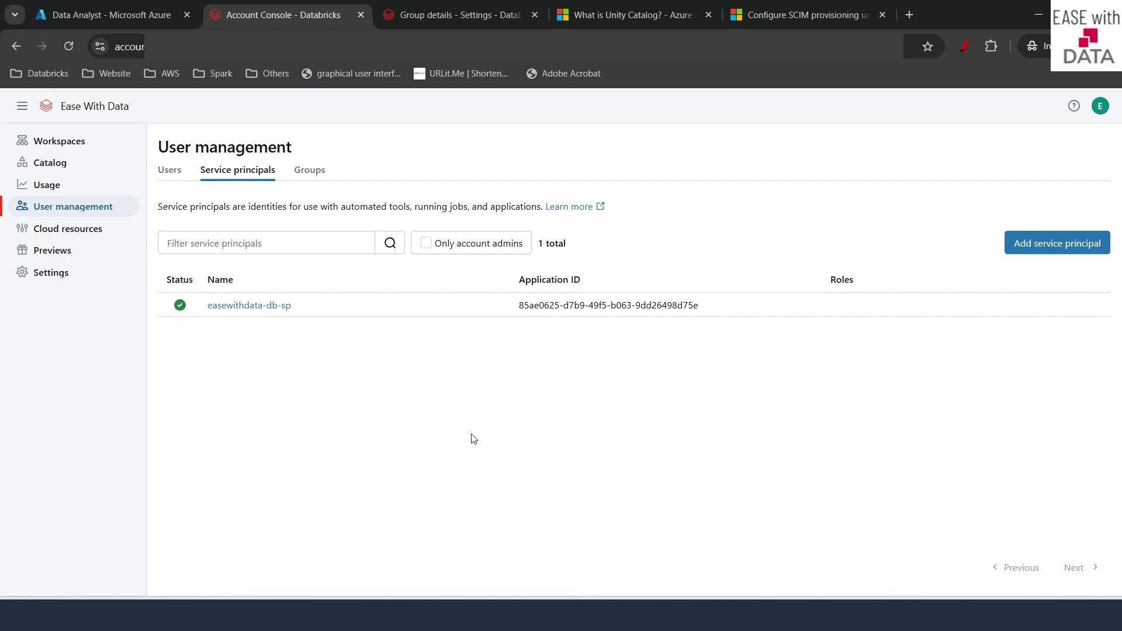
# Switch to the Azure portal and open the app registrations of the Default Directory in Microsoft Entra ID.
pyautogui.click(88, 13)
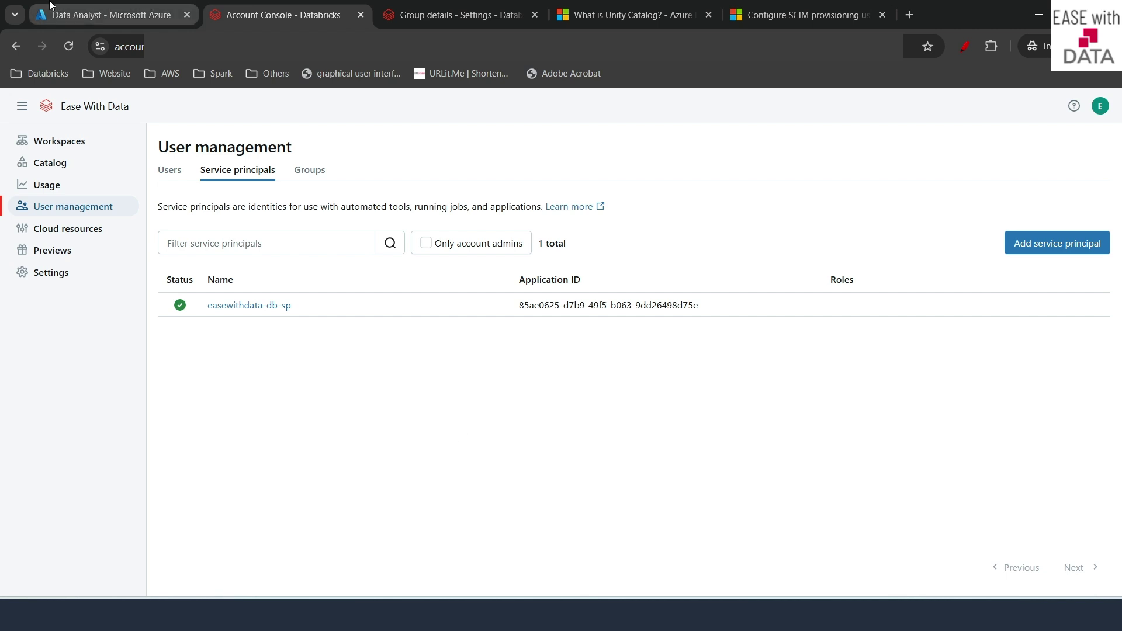
pyautogui.click(282, 223)
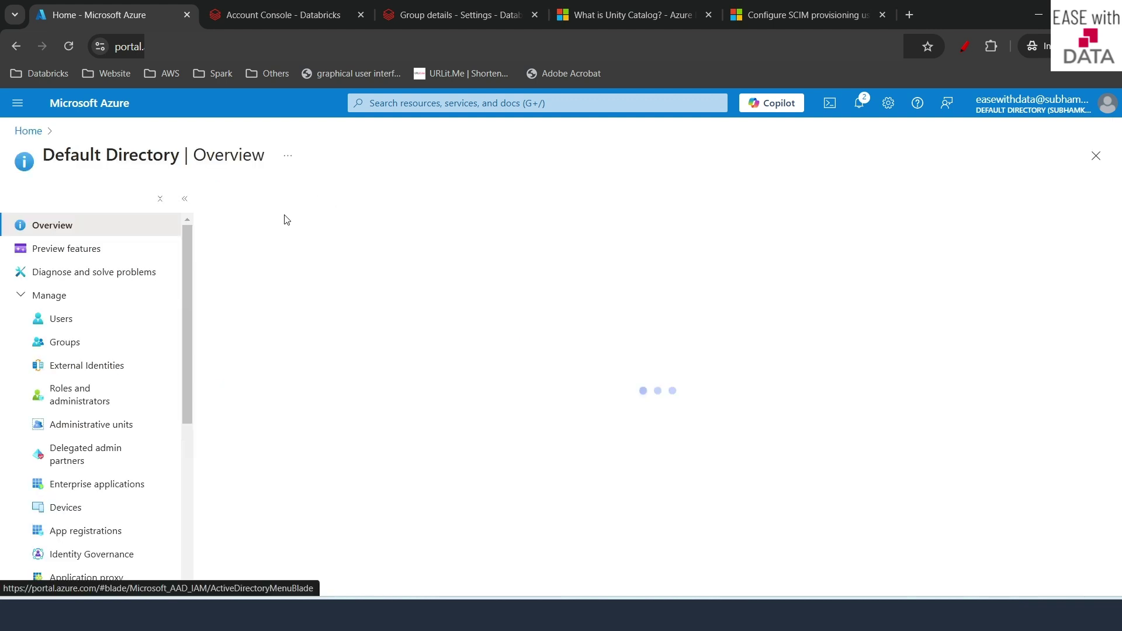
pyautogui.scroll(-1, 88, 374)
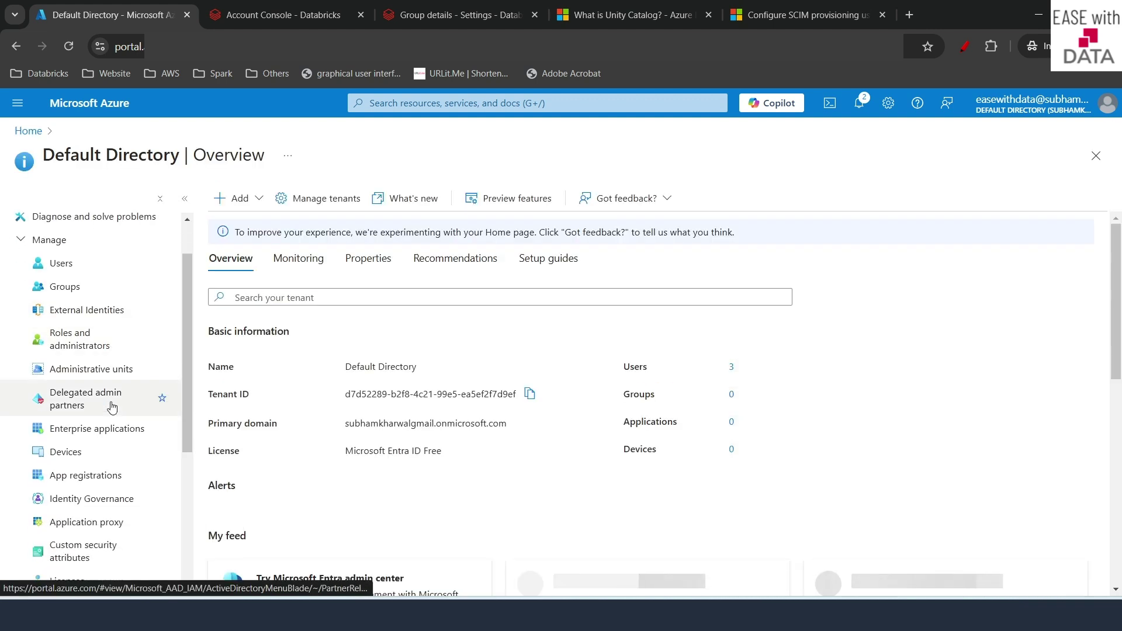
pyautogui.click(97, 480)
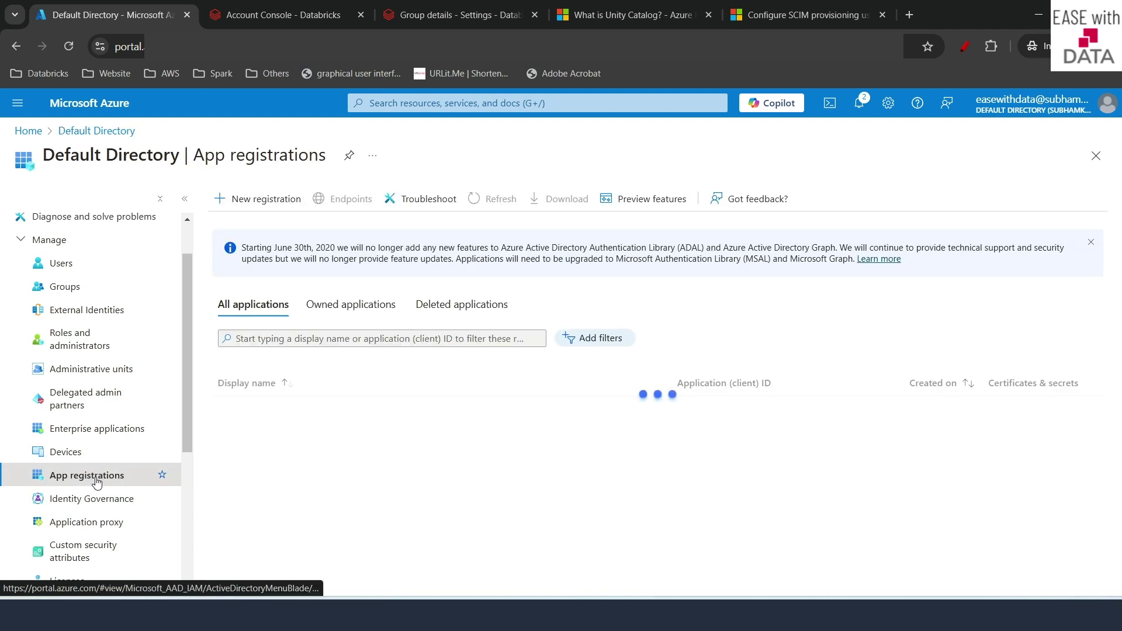
# Register a new application named easewithdata-azure-sp and return to the Databricks Account Console's service principals.
pyautogui.click(264, 202)
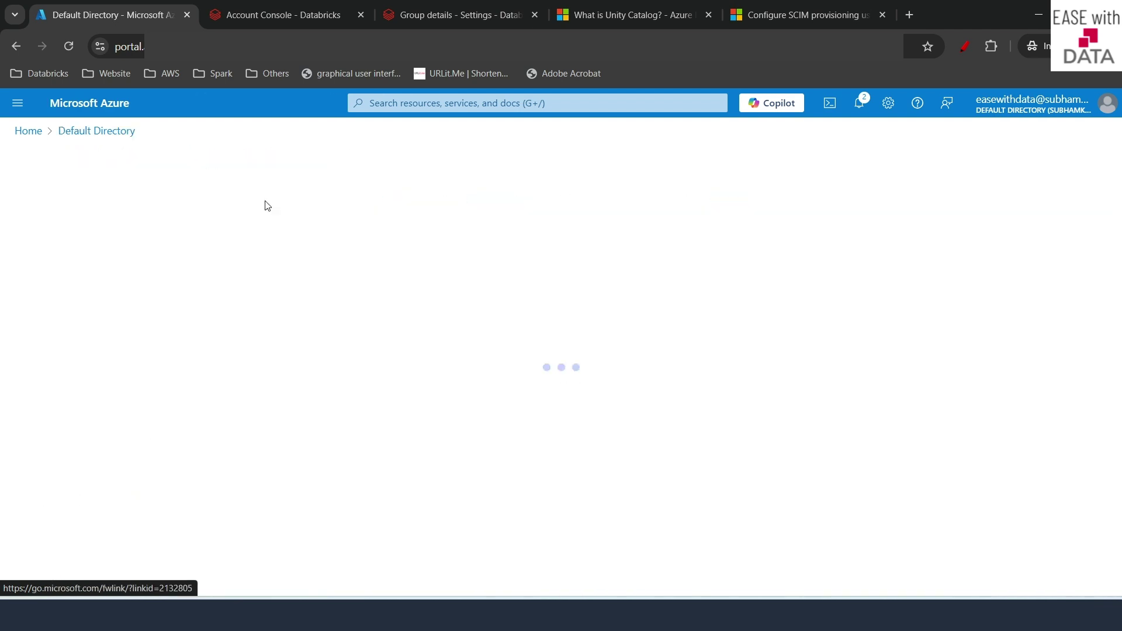
pyautogui.click(197, 255)
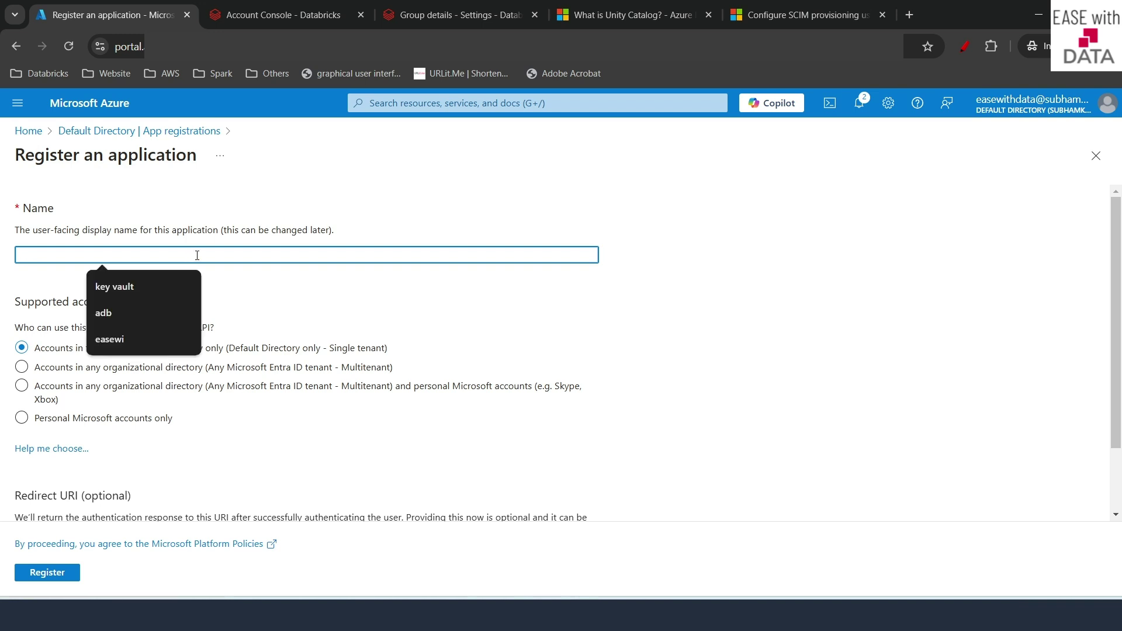
pyautogui.write('easewithdata')
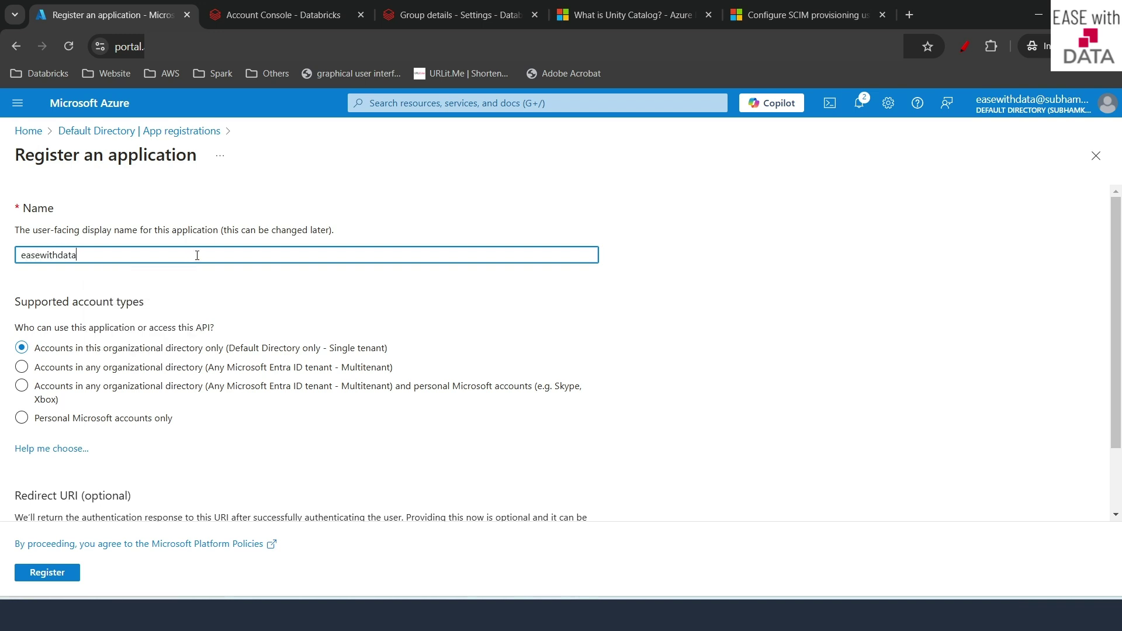
pyautogui.write('-azure-sp')
pyautogui.click(55, 574)
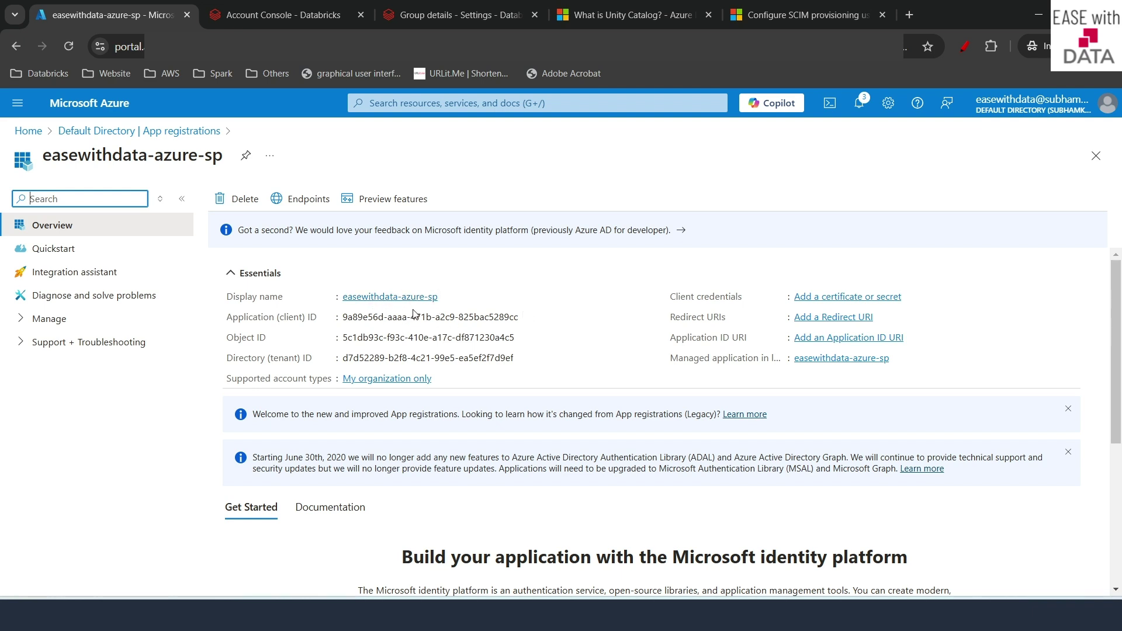
pyautogui.click(283, 15)
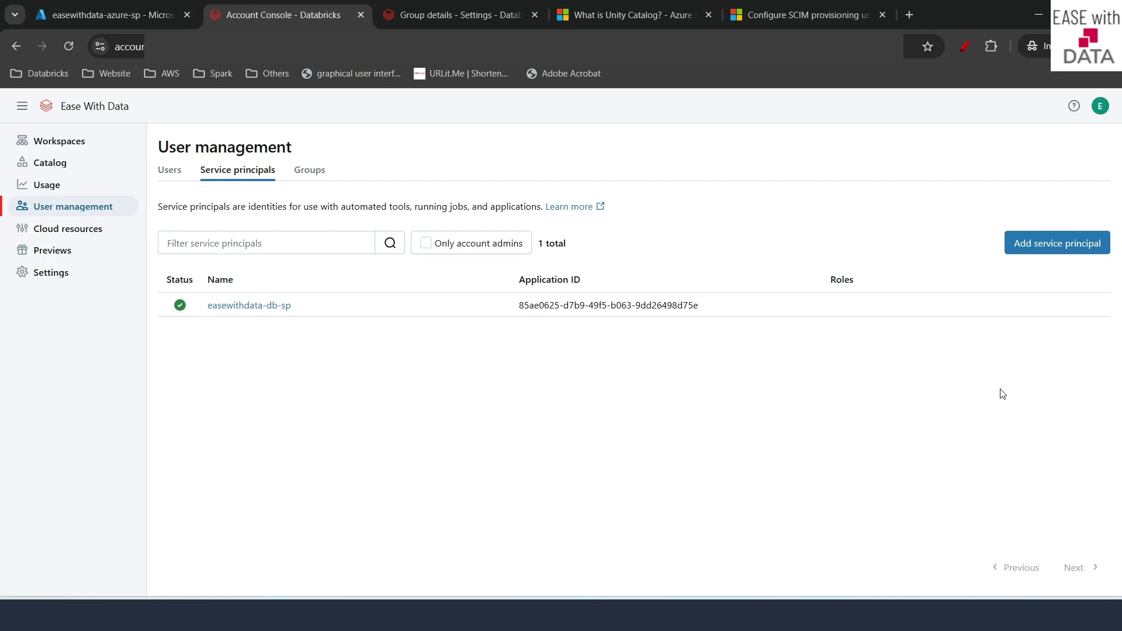
# Start adding a Microsoft Entra ID managed service principal, using the application (client) ID copied from the easewithdata-azure-sp app registration.
pyautogui.click(1061, 250)
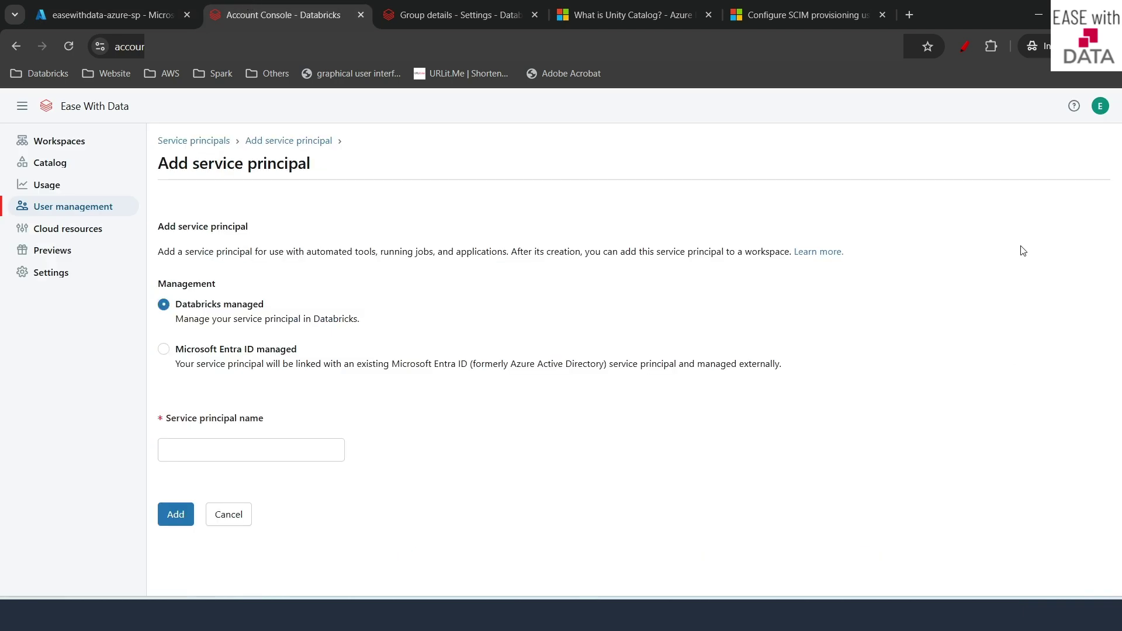
pyautogui.click(210, 349)
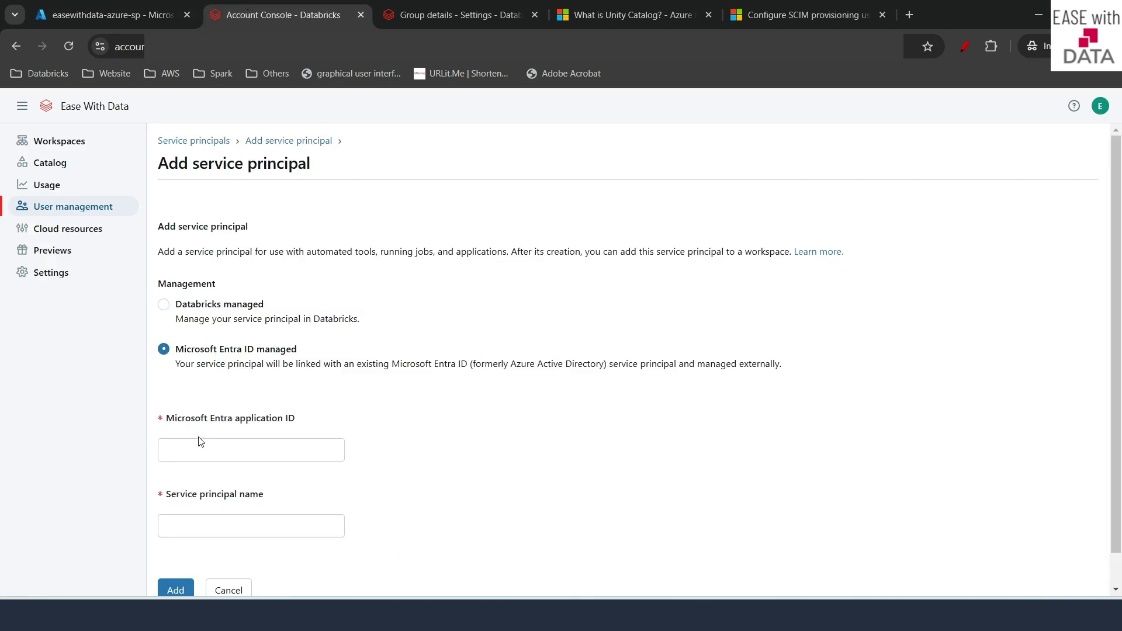
pyautogui.click(192, 452)
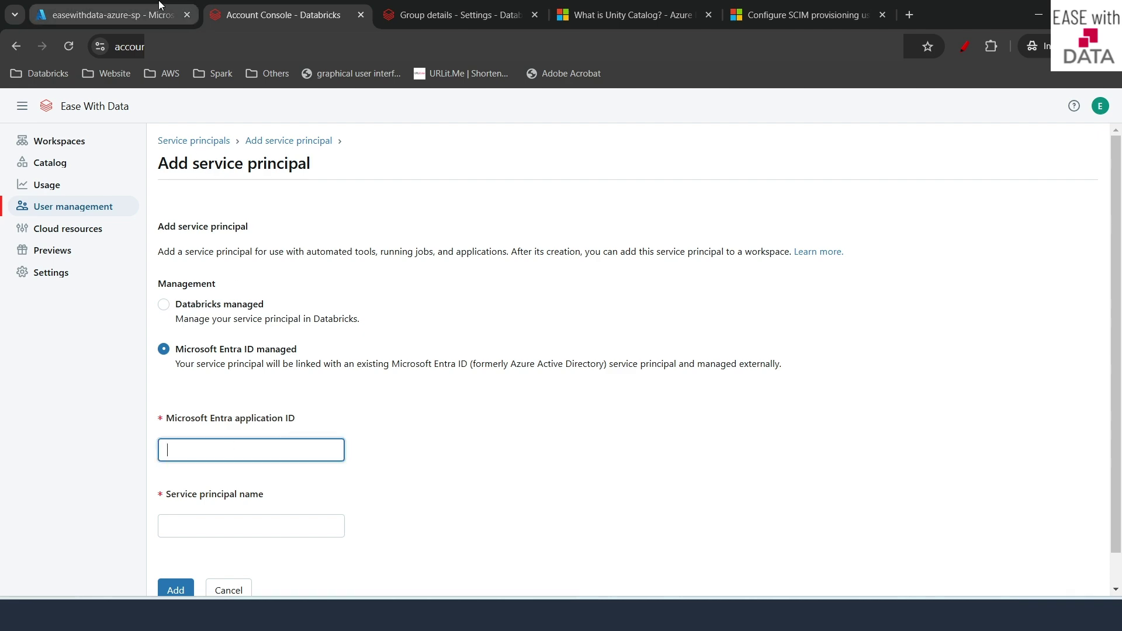
pyautogui.click(111, 14)
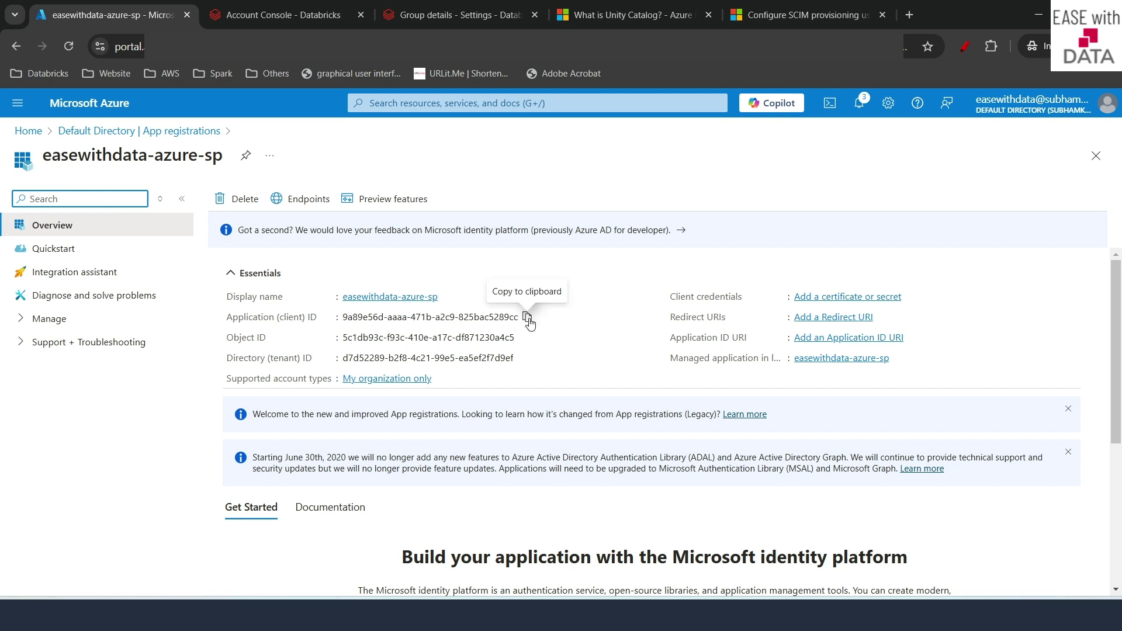
pyautogui.click(527, 317)
pyautogui.click(277, 3)
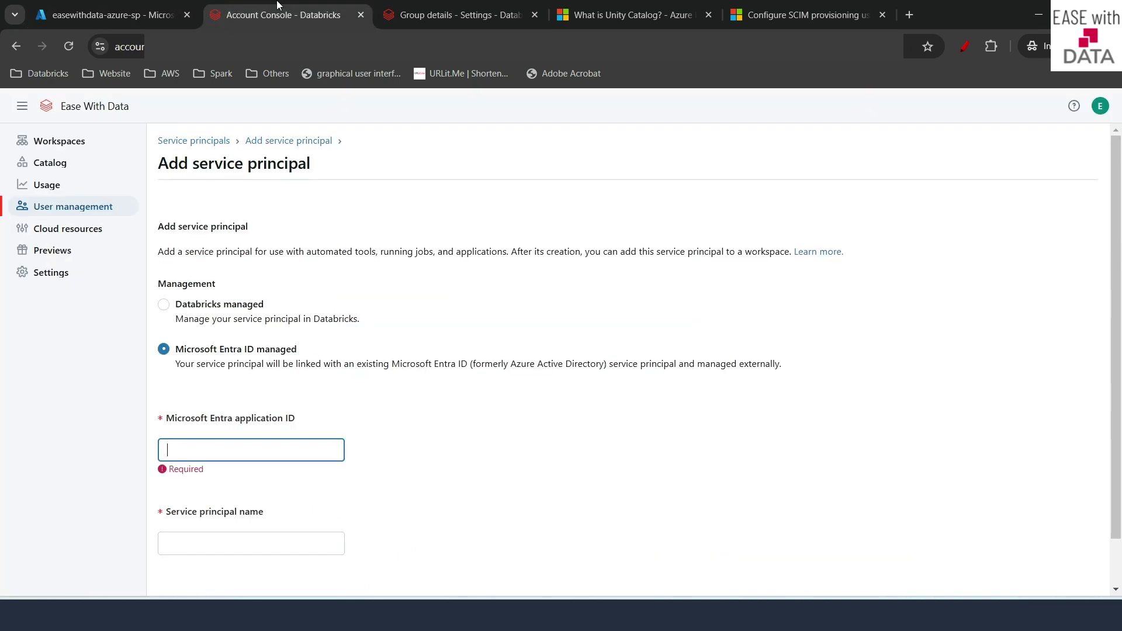
pyautogui.hotkey('ctrl', 'v')
pyautogui.press('Tab')
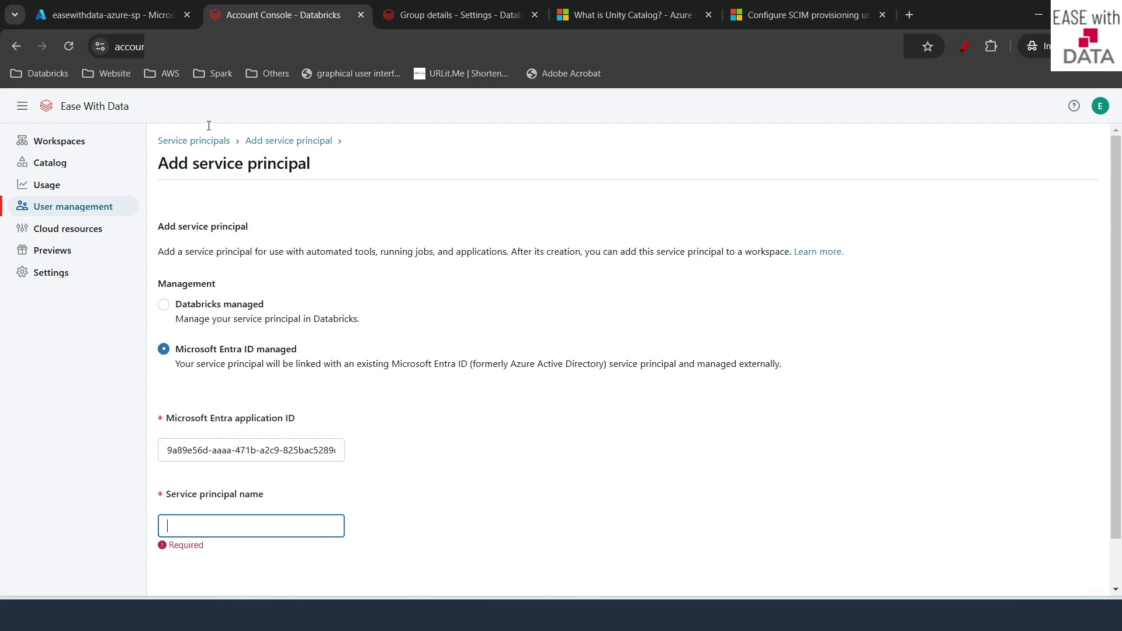
# Name the service principal easewithdata-azure-sp by copying the app registration's display name, and add it to the account.
pyautogui.click(161, 8)
pyautogui.click(446, 297)
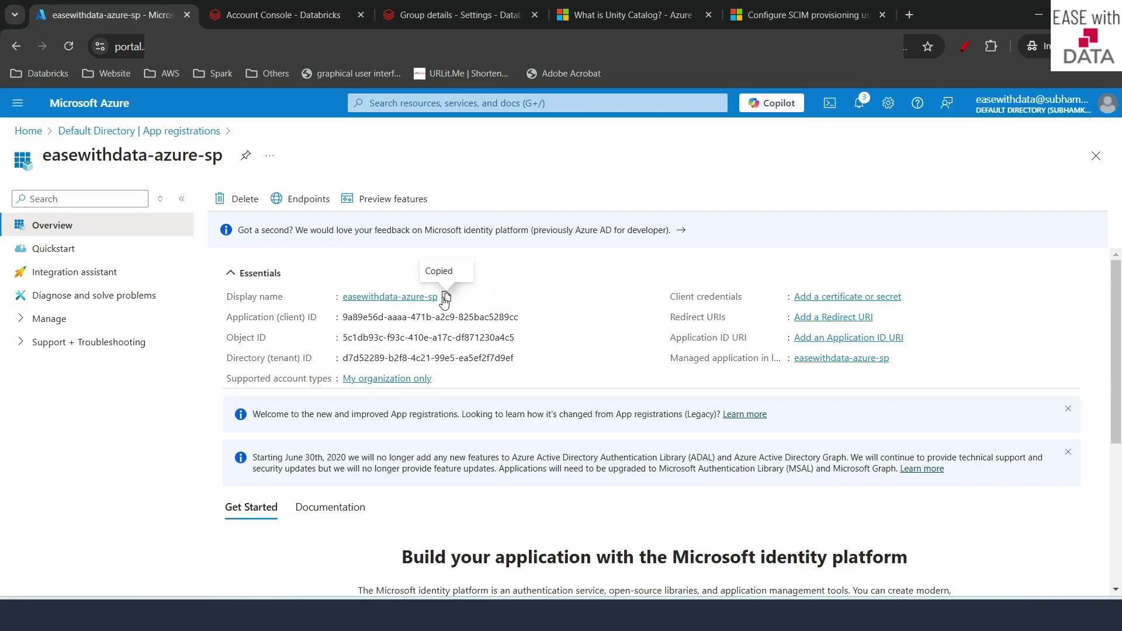
pyautogui.click(278, 15)
pyautogui.hotkey('ctrl', 'v')
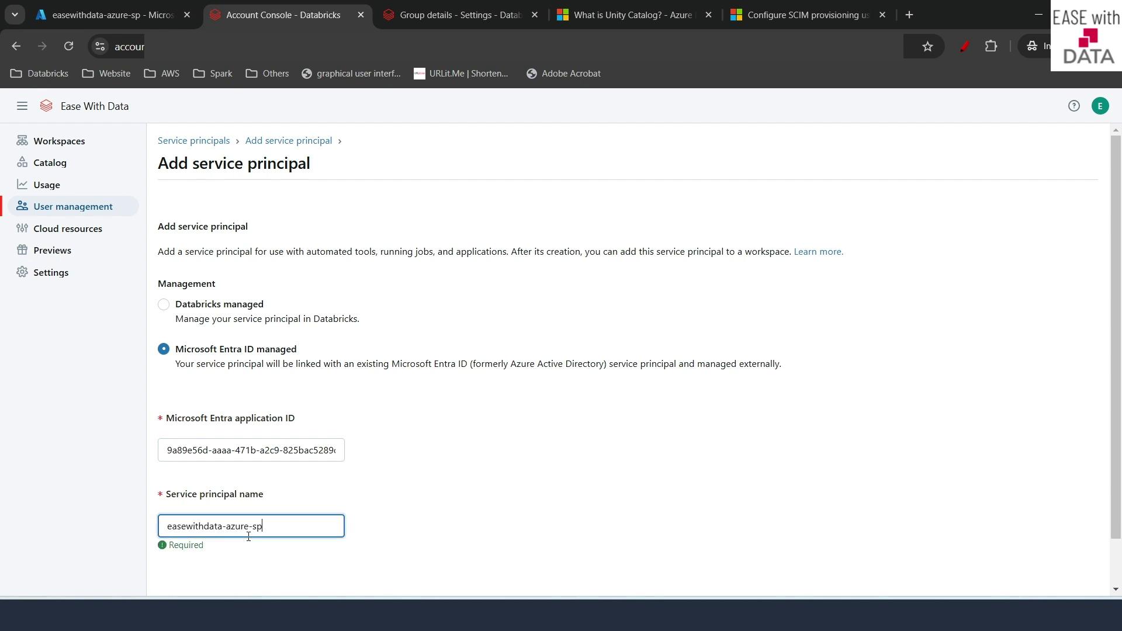
pyautogui.scroll(-1, 438, 494)
pyautogui.click(180, 555)
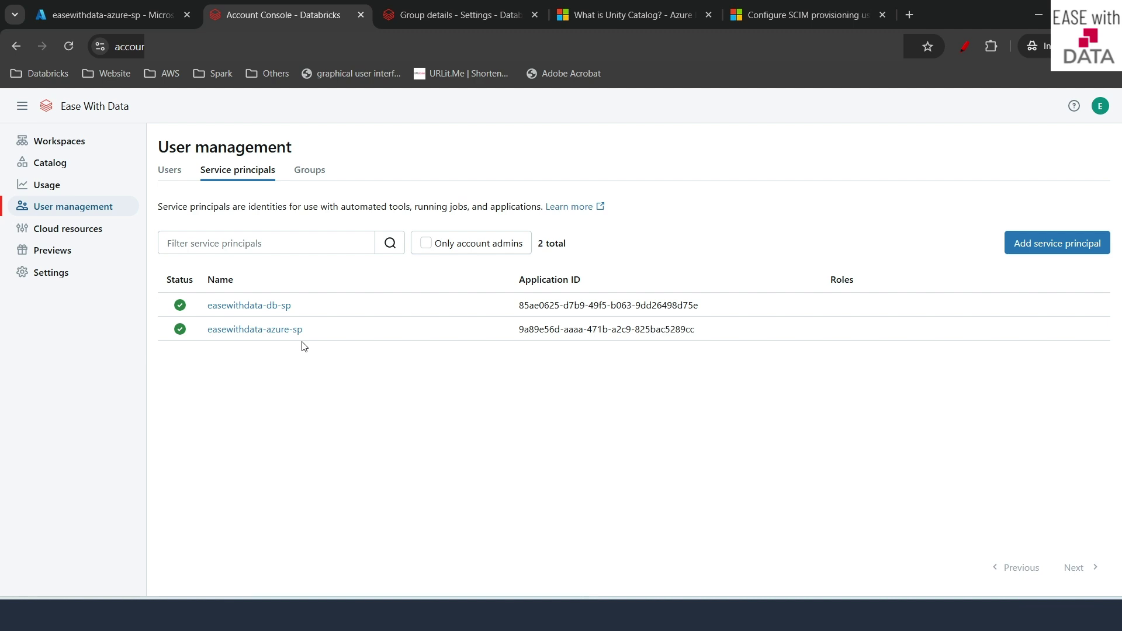
# Open the permissions of the easewithdata-adb workspace and choose easewithdata-azure-sp for a new assignment with the User permission.
pyautogui.click(84, 142)
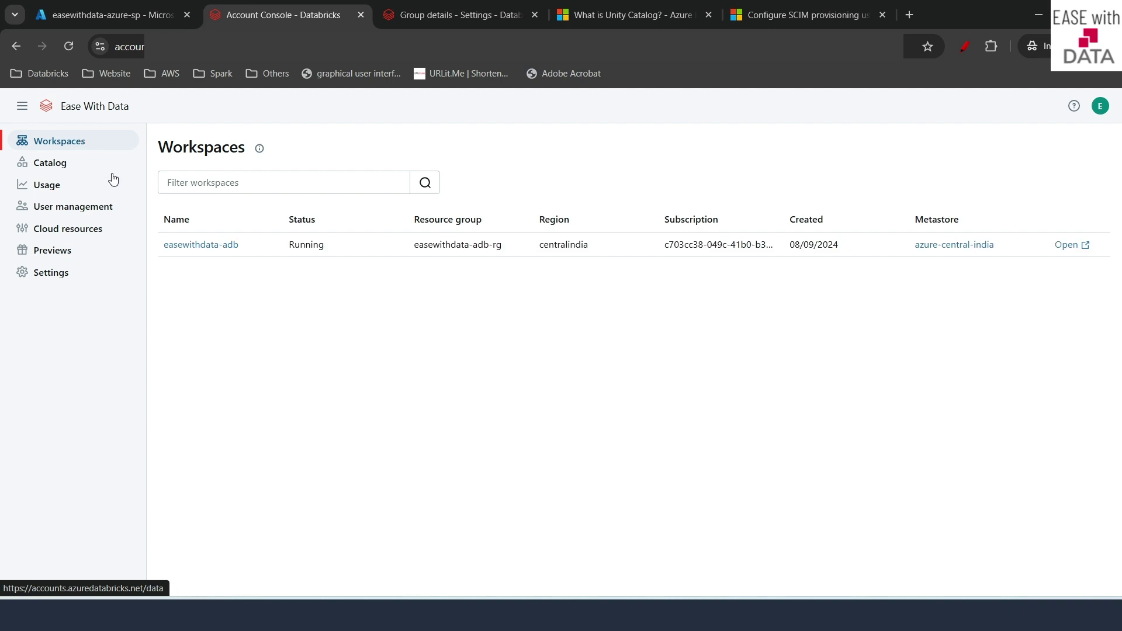
pyautogui.click(195, 244)
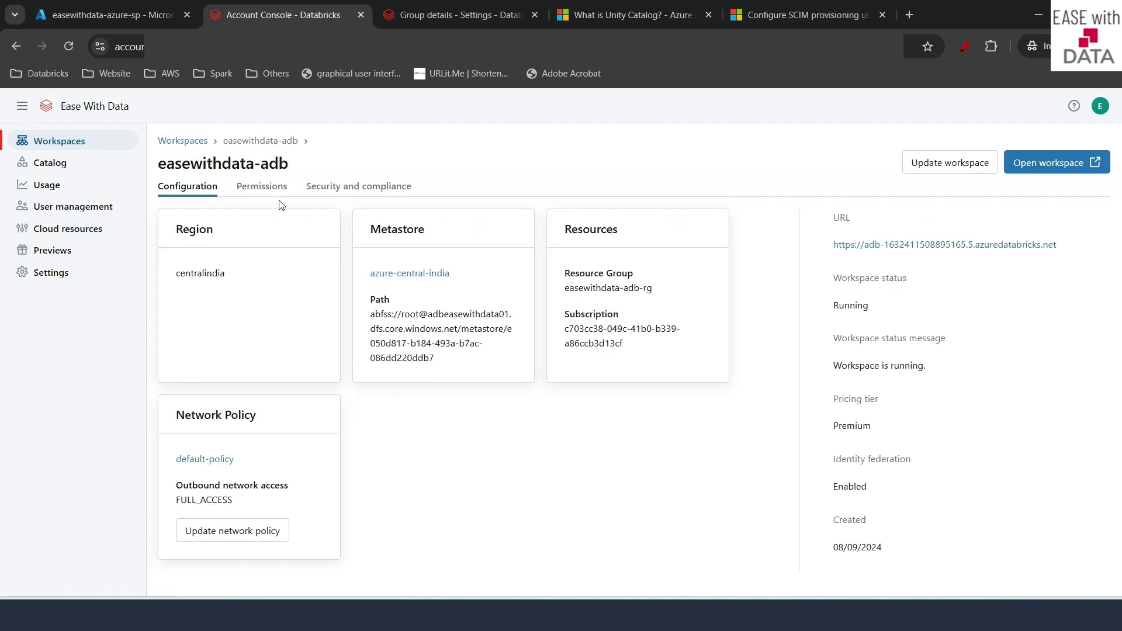
pyautogui.click(277, 185)
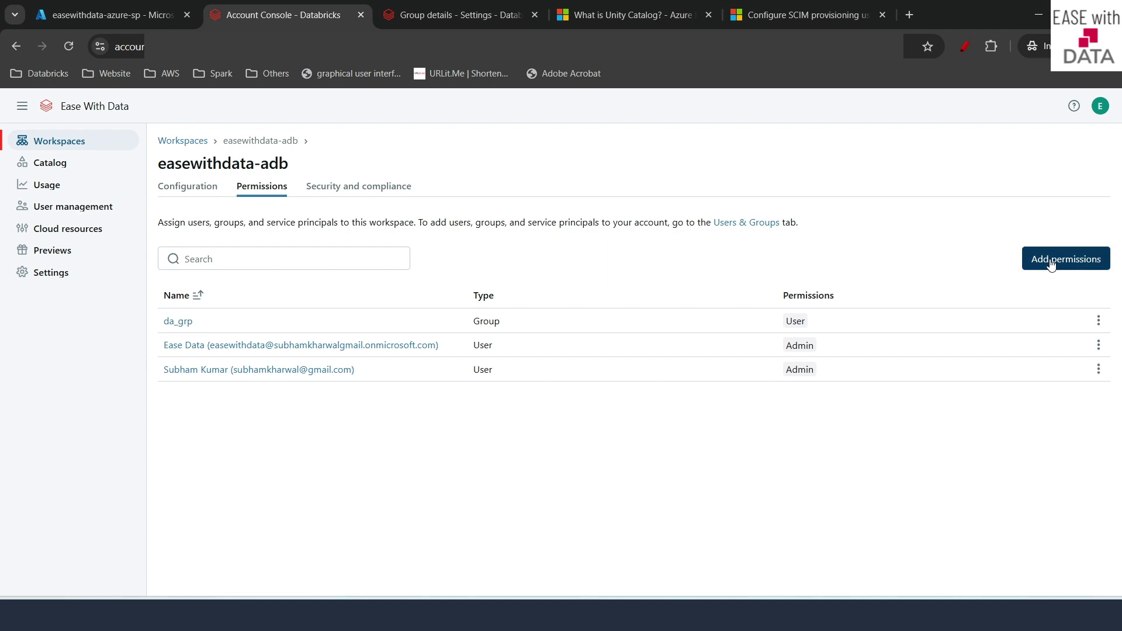
pyautogui.click(1029, 259)
pyautogui.click(524, 347)
pyautogui.write('easewith')
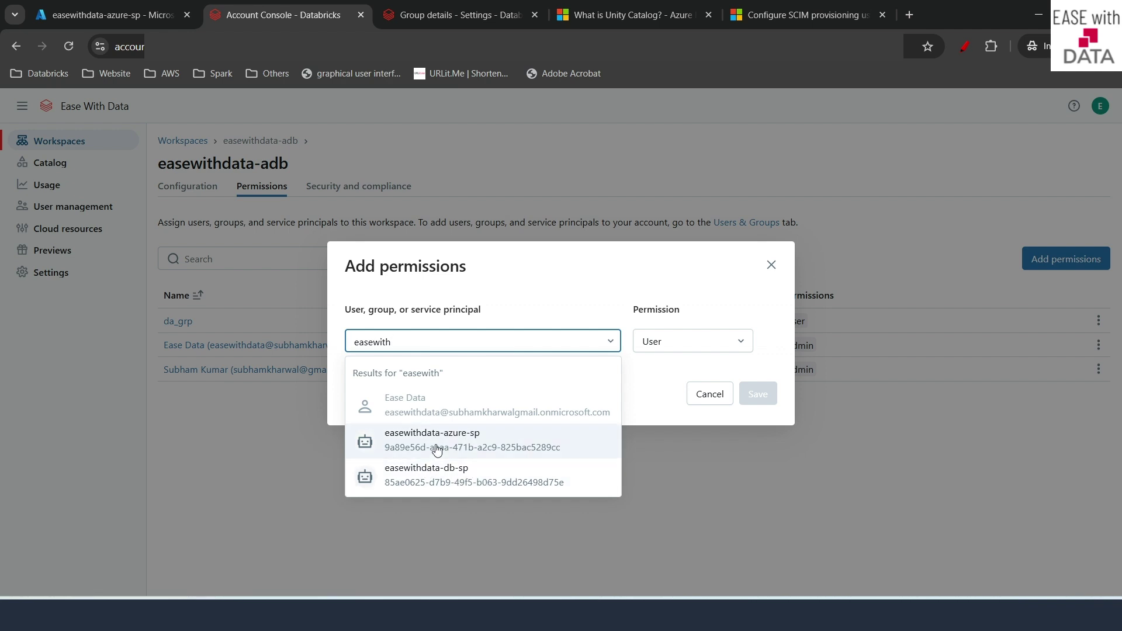
pyautogui.click(438, 445)
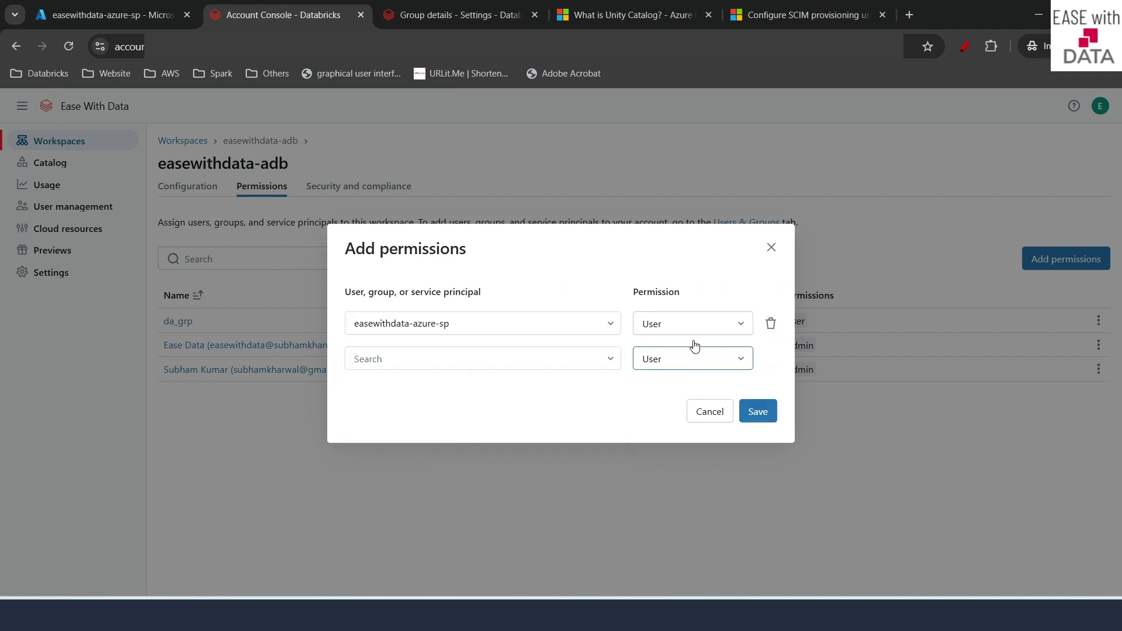
# Include easewithdata-db-sp with the User permission in the same assignment and save the workspace permissions.
pyautogui.click(608, 359)
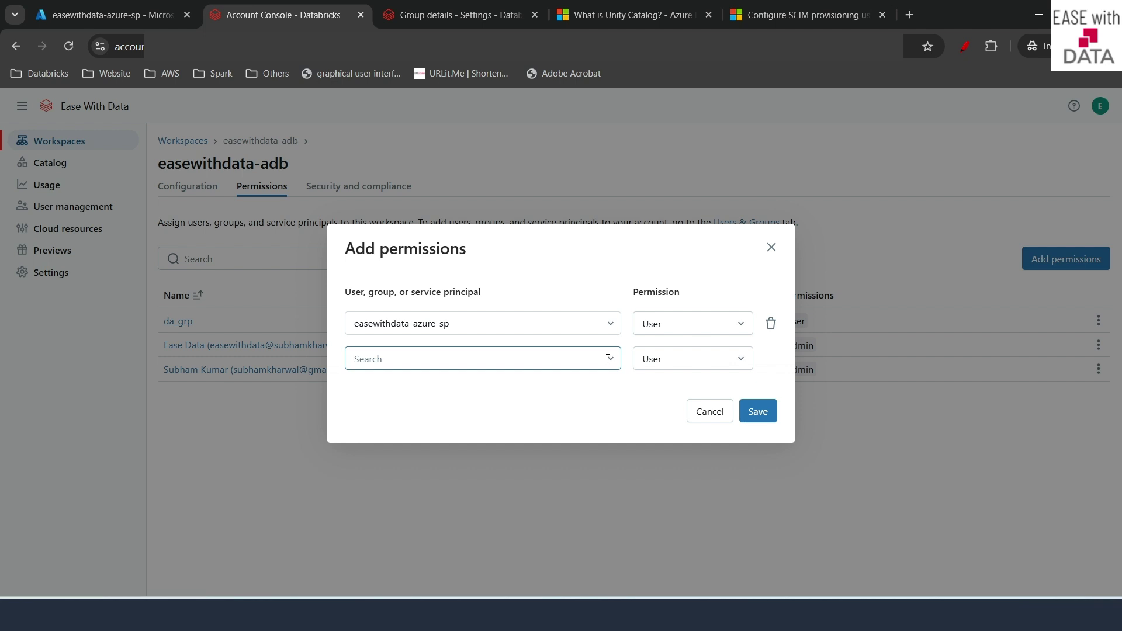
pyautogui.write('easewith')
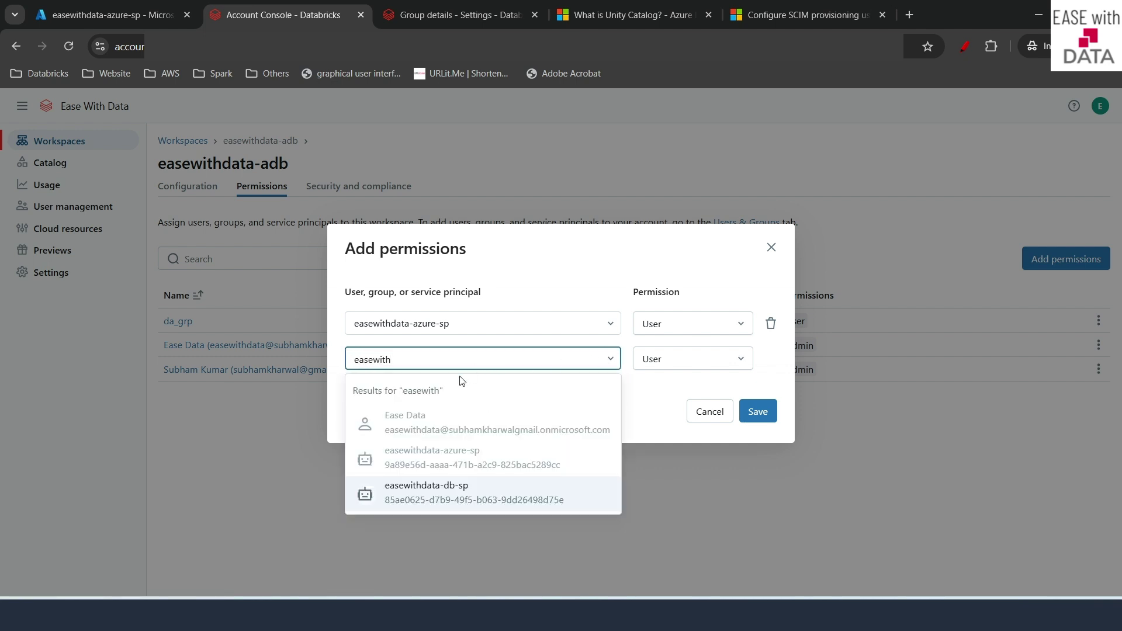
pyautogui.click(450, 494)
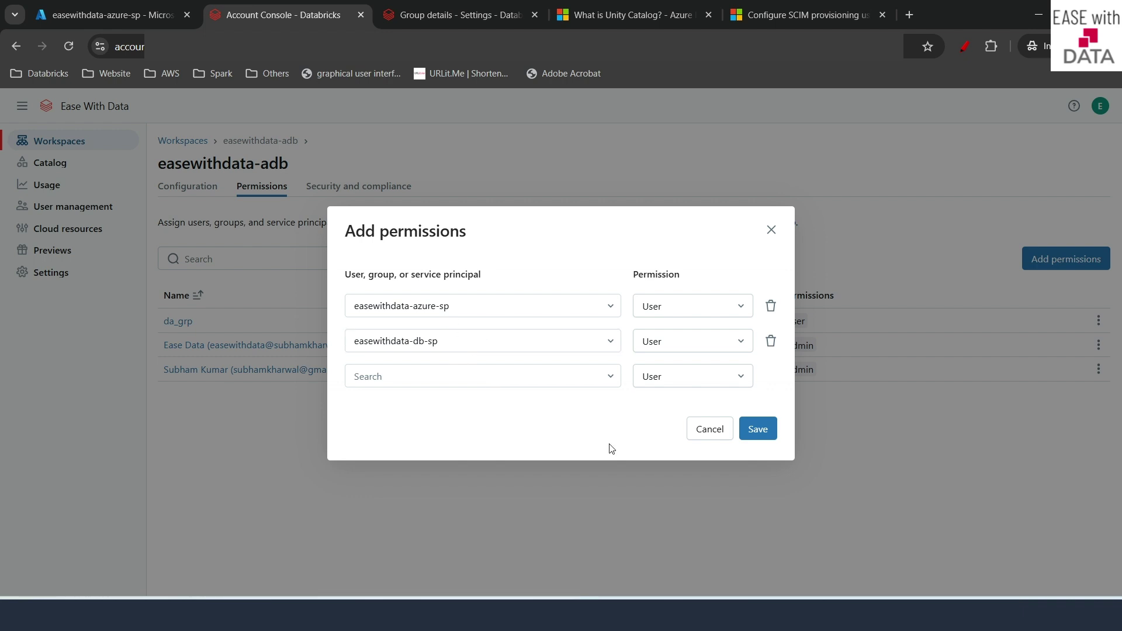
pyautogui.click(757, 430)
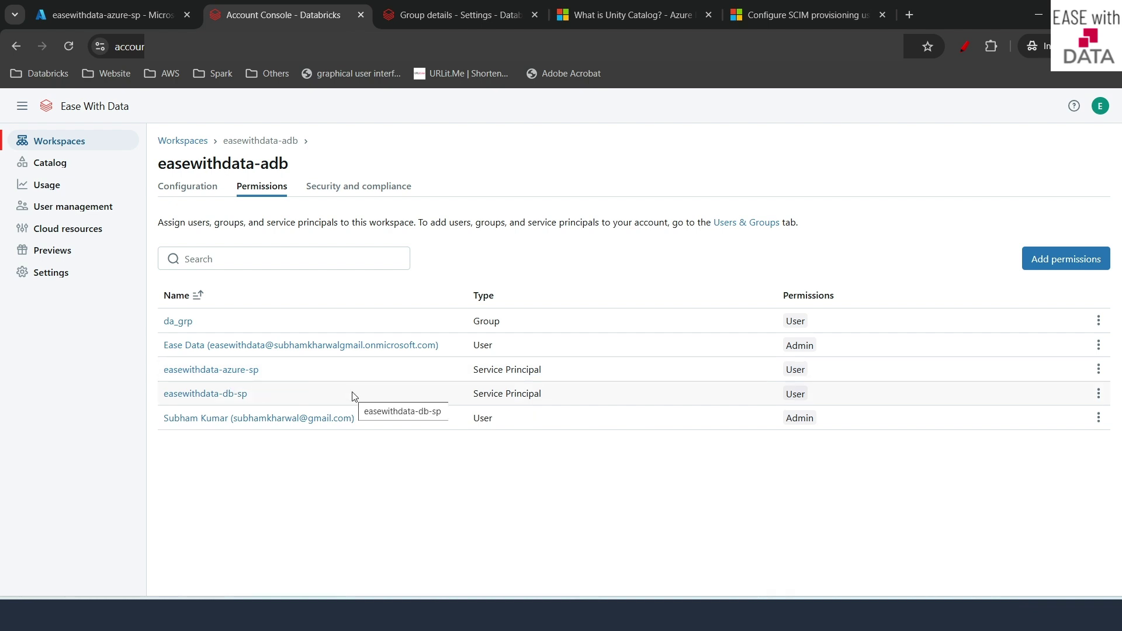
# Switch to the Databricks workspace settings and open the easewithdata-azure-sp service principal for editing.
pyautogui.hotkey('ctrl', 'Tab')
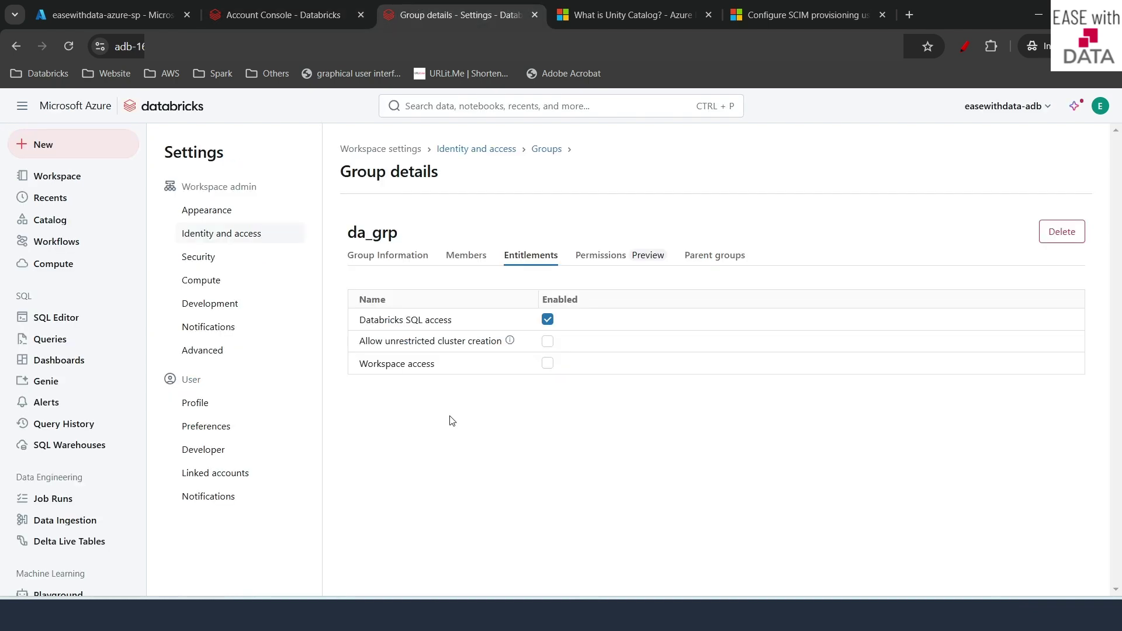
pyautogui.click(214, 236)
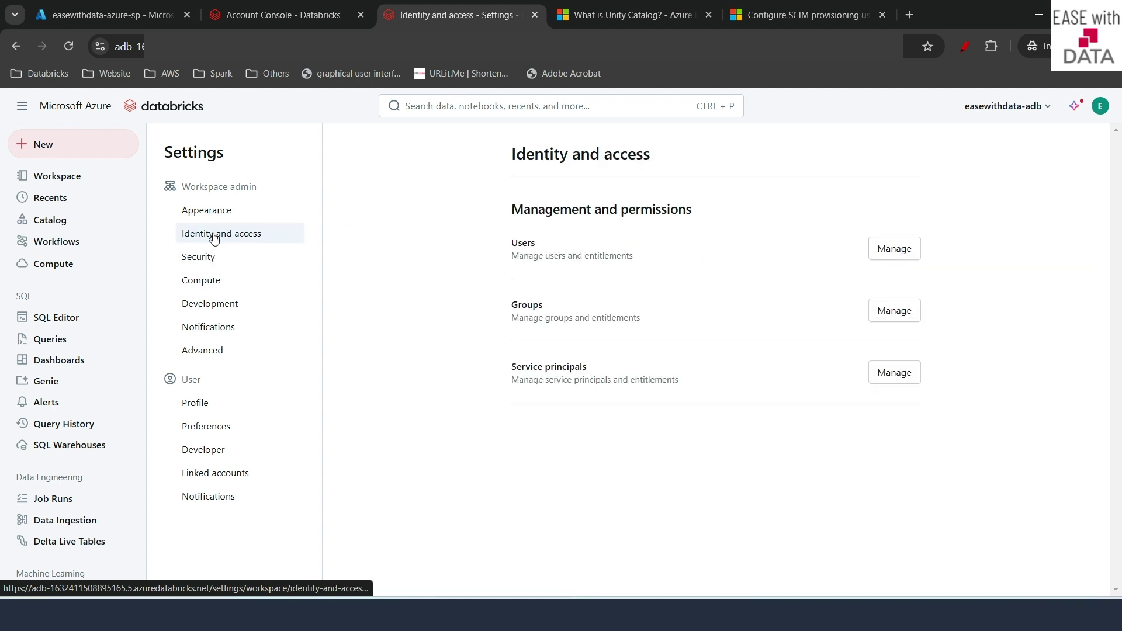
pyautogui.click(904, 375)
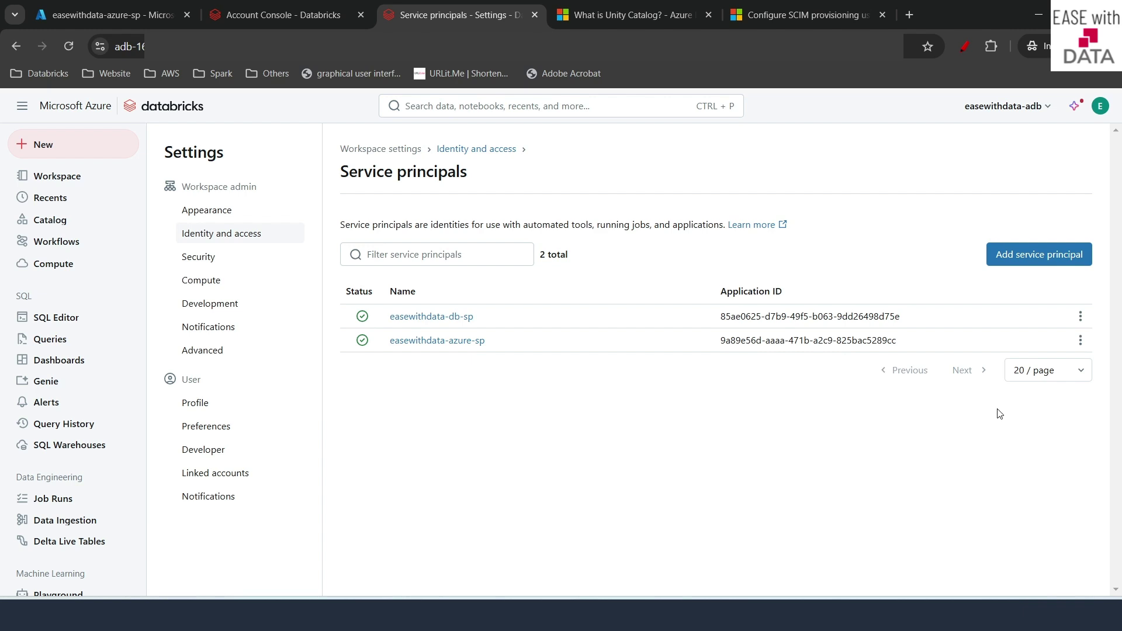
pyautogui.click(1080, 344)
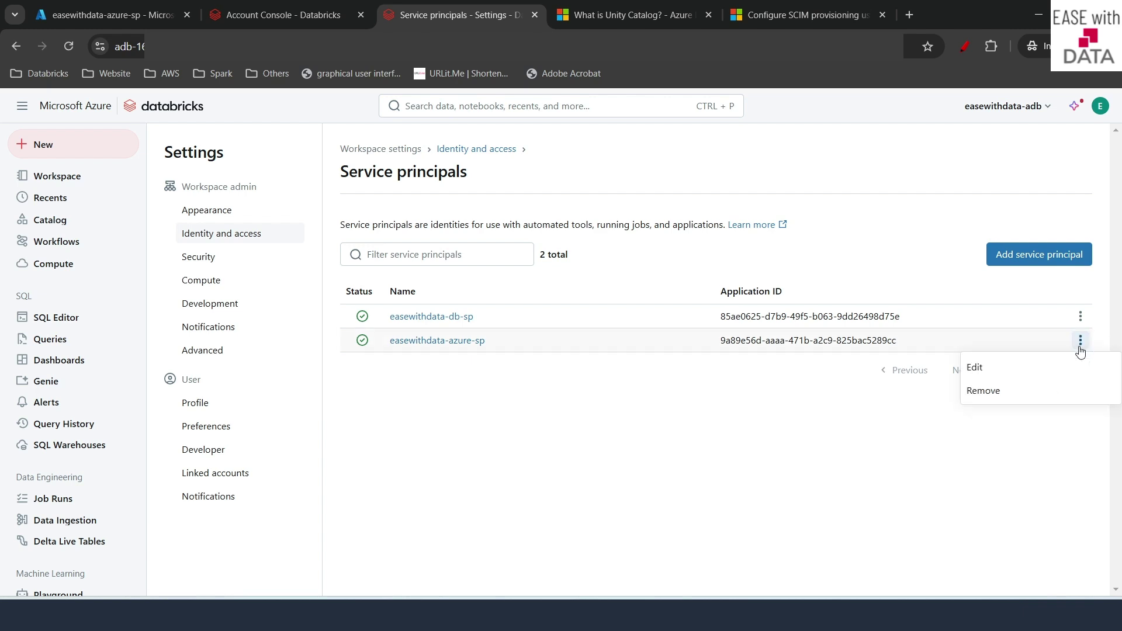
pyautogui.click(983, 367)
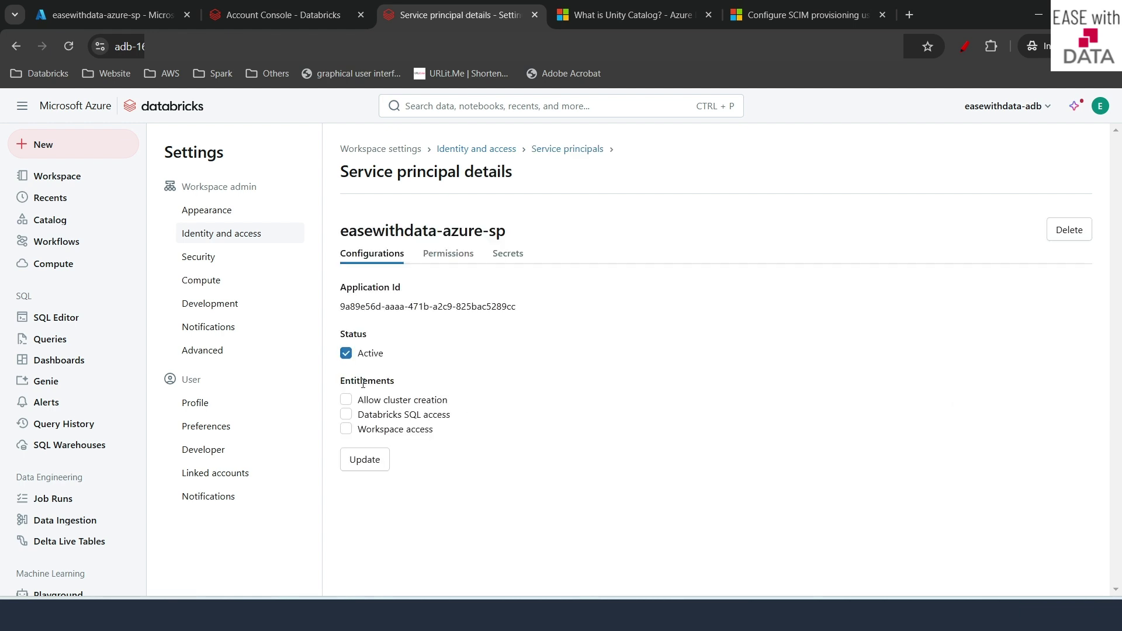
# Give easewithdata-azure-sp the entitlements Workspace access, Databricks SQL access and Allow cluster creation, and update it.
pyautogui.moveTo(350, 382); pyautogui.dragTo(392, 382)
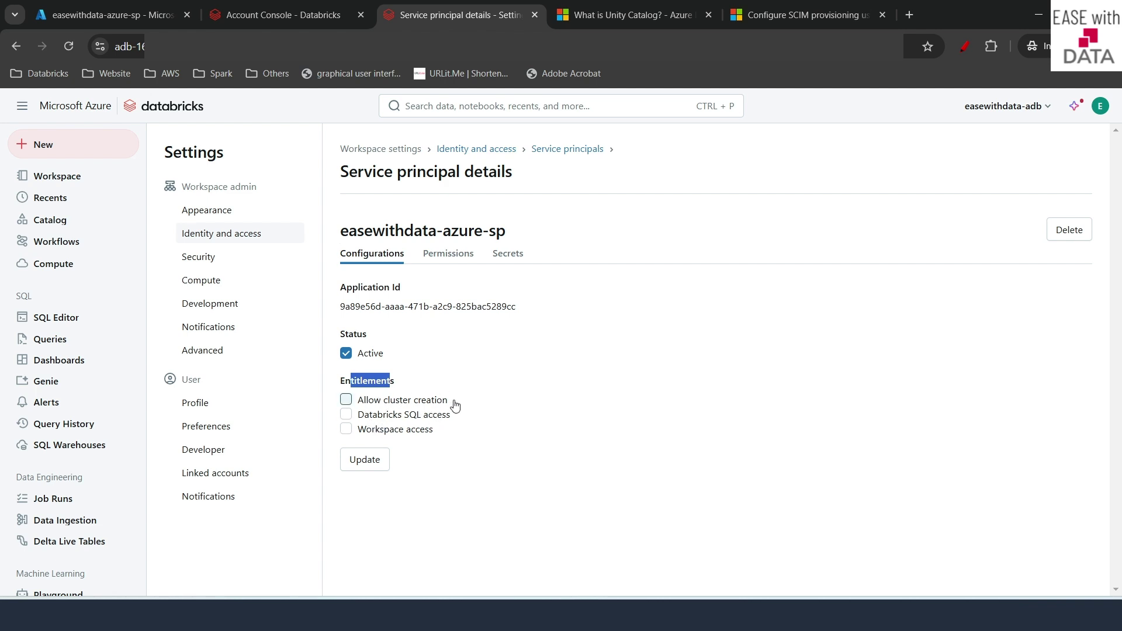
pyautogui.click(346, 430)
pyautogui.click(347, 414)
pyautogui.click(346, 401)
pyautogui.click(351, 462)
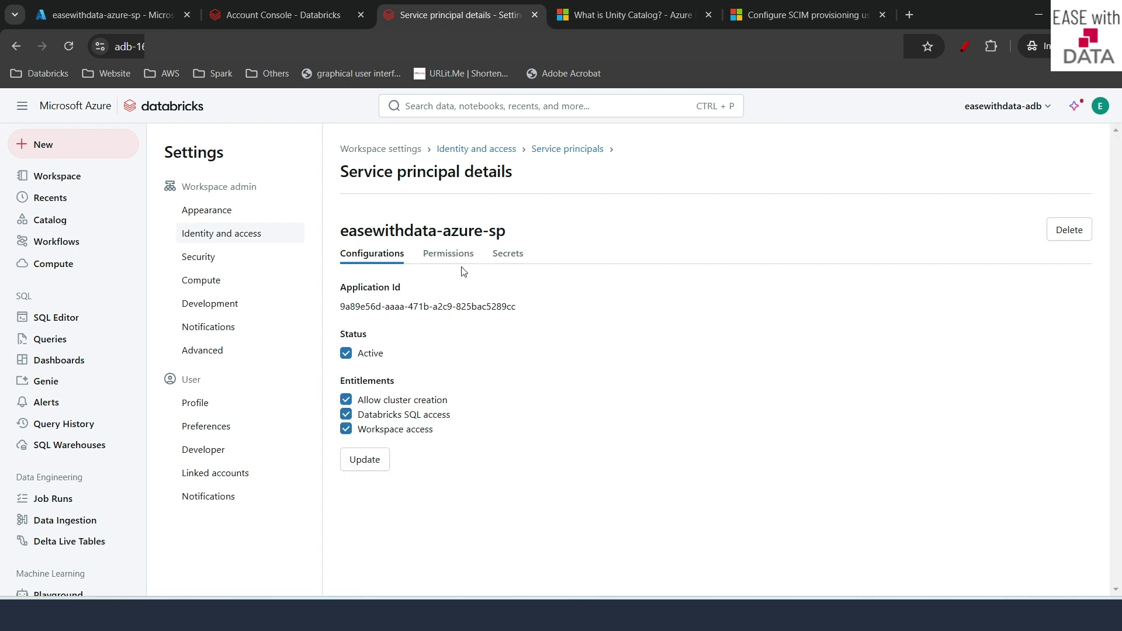
# Grant the existing manager of easewithdata-azure-sp the additional role Service principal: User and save the permissions.
pyautogui.click(449, 257)
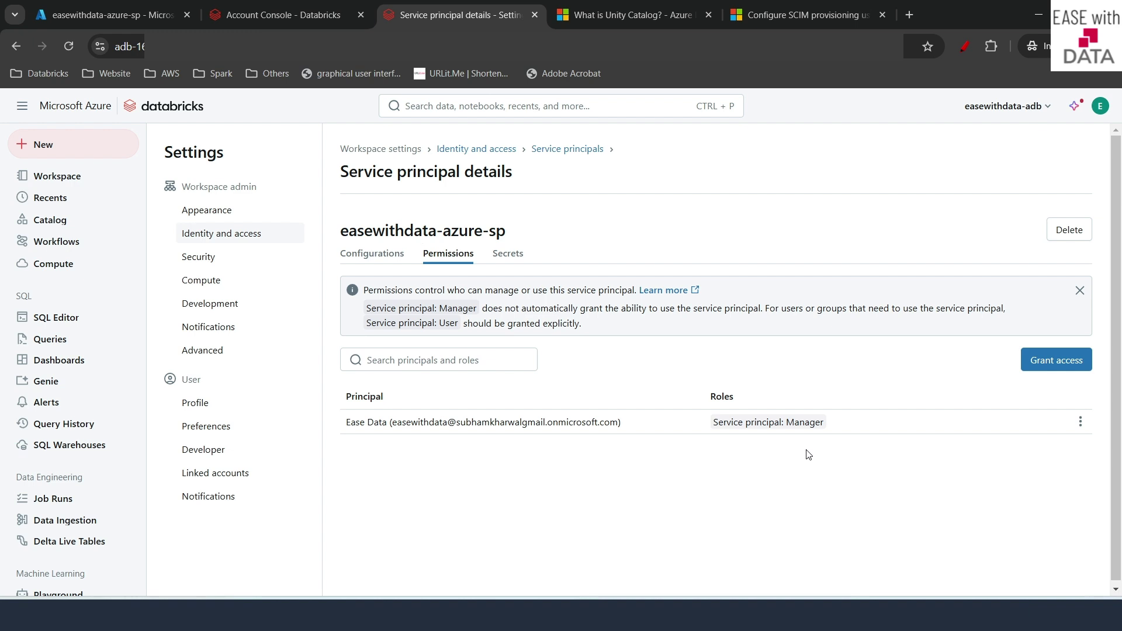
pyautogui.click(1080, 422)
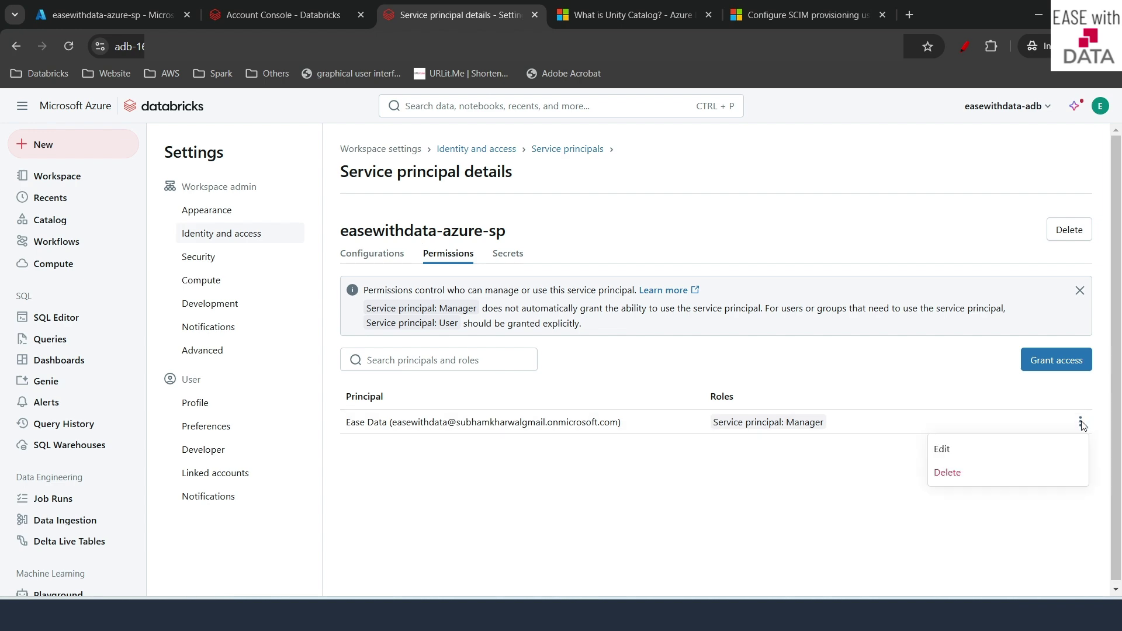
pyautogui.click(978, 454)
pyautogui.click(764, 330)
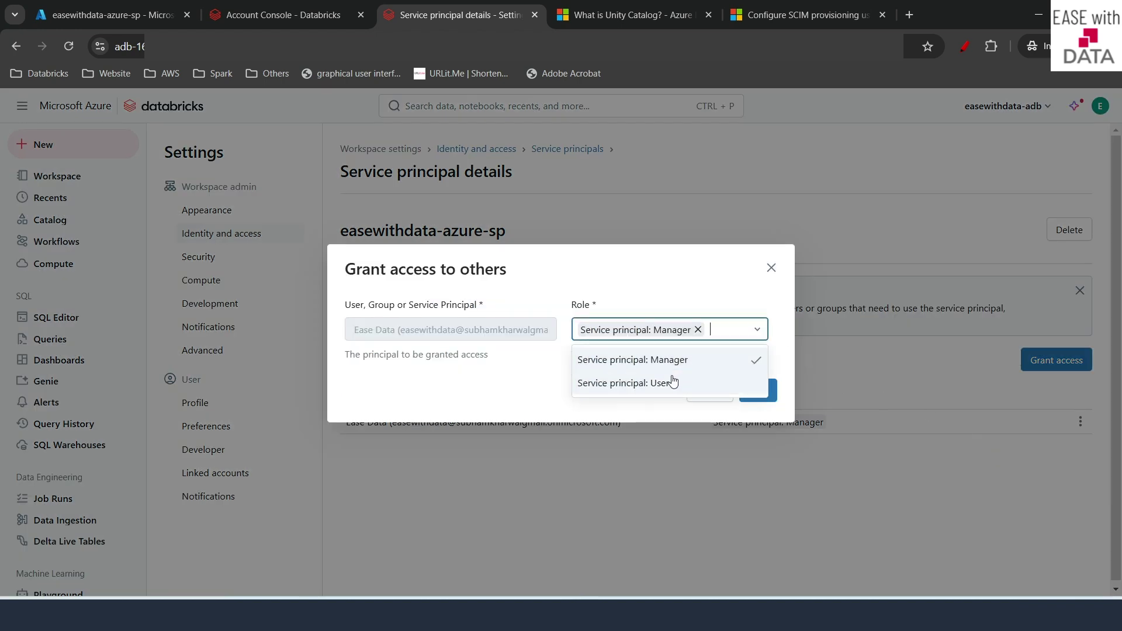
pyautogui.click(668, 382)
pyautogui.click(643, 423)
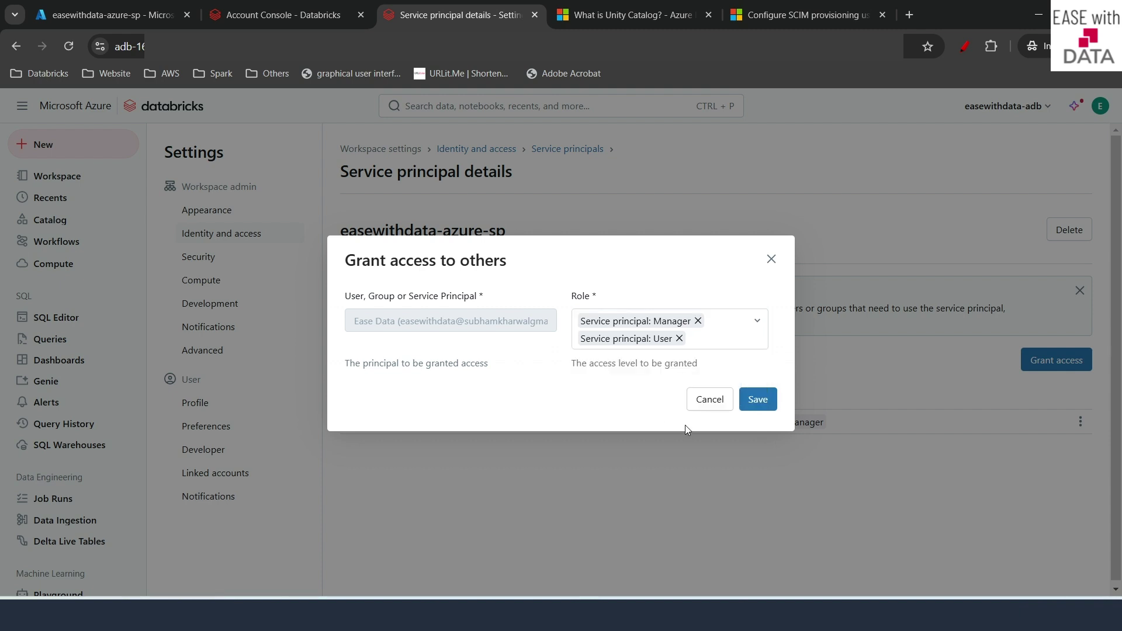
pyautogui.click(762, 400)
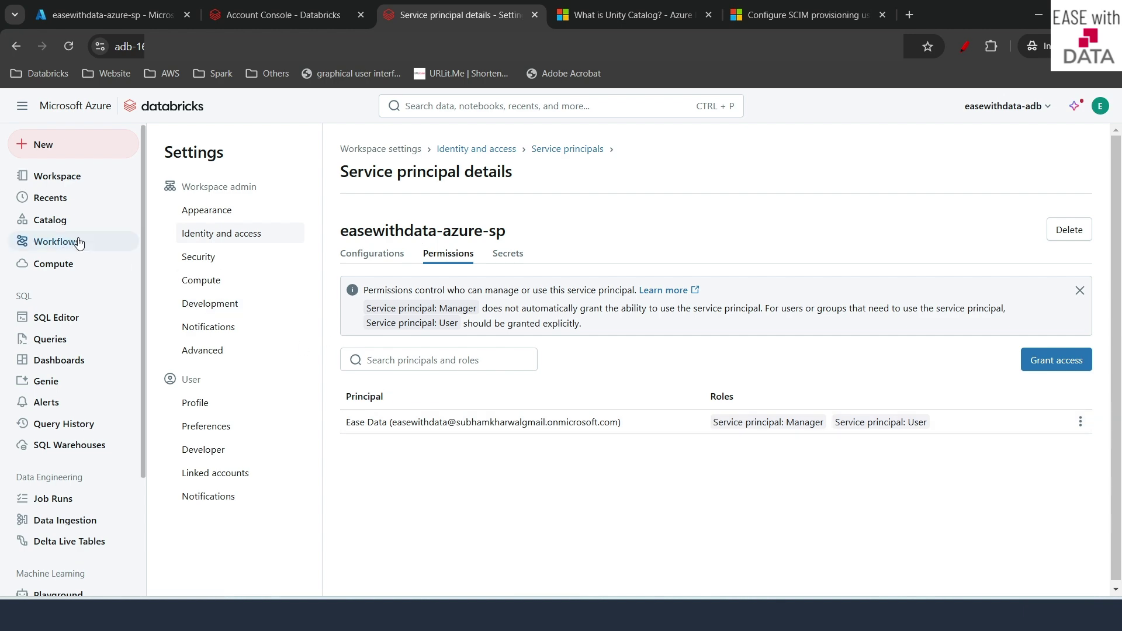
# Open the dlt_pipeline_trigger job in the workspace, set its Run as identity to the service principal easewithdata-azure-sp and save.
pyautogui.click(79, 242)
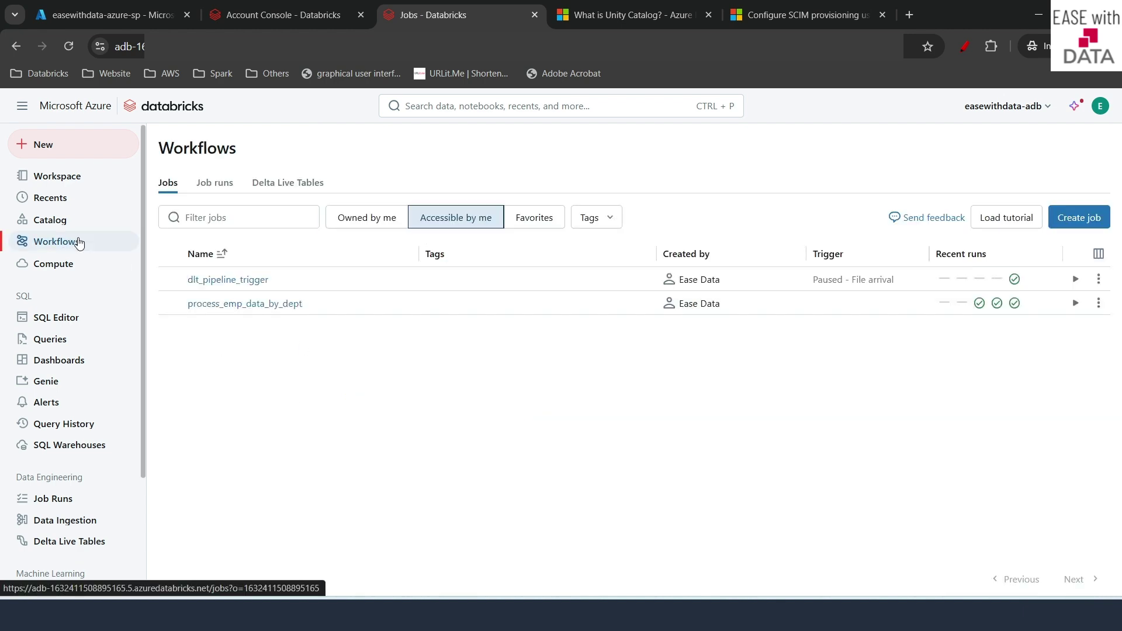
pyautogui.click(244, 284)
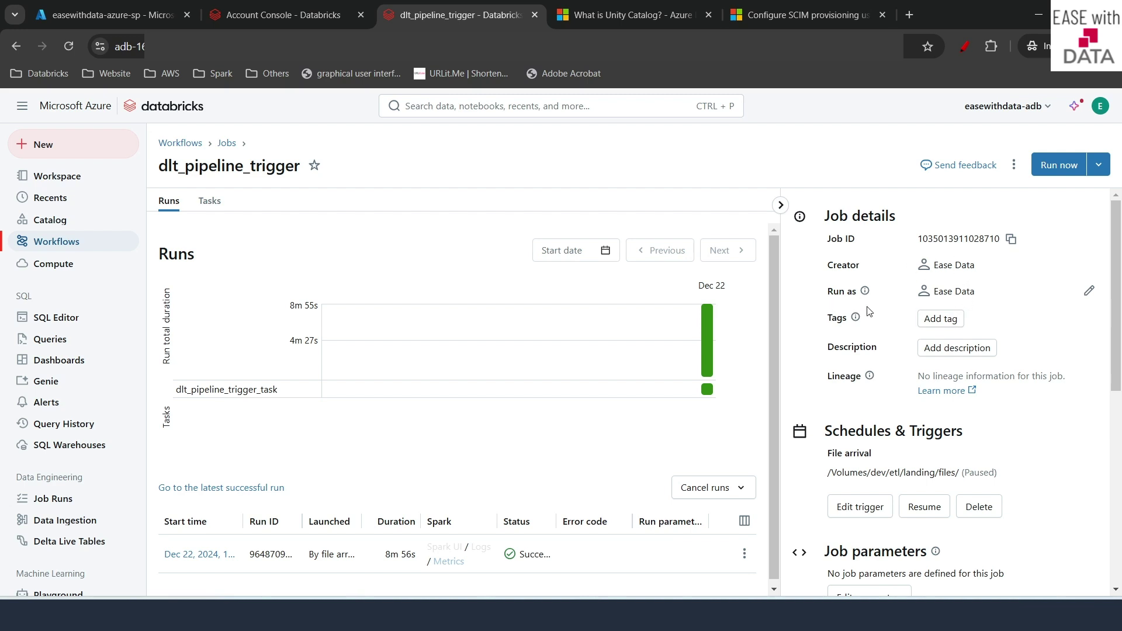
pyautogui.click(1090, 292)
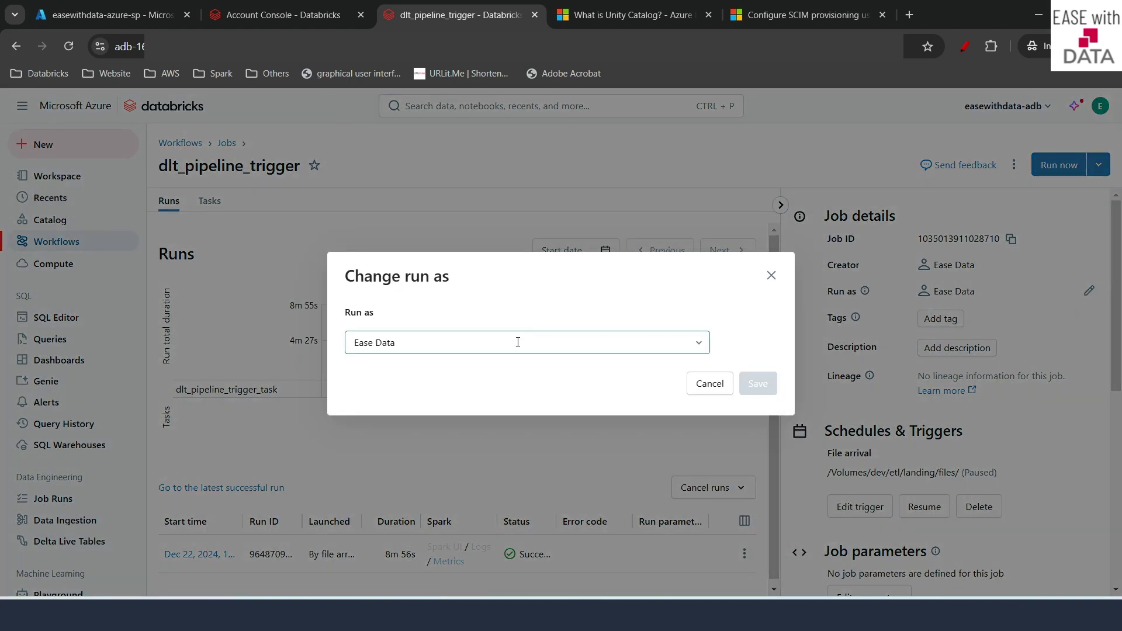
pyautogui.click(518, 342)
pyautogui.write('ease')
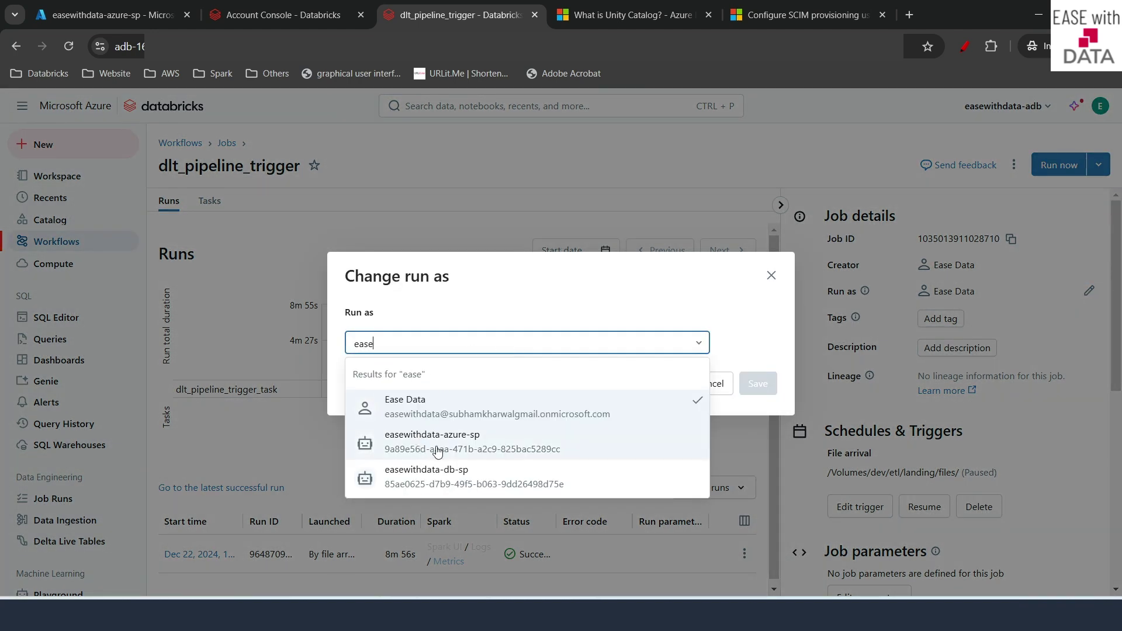
pyautogui.click(441, 451)
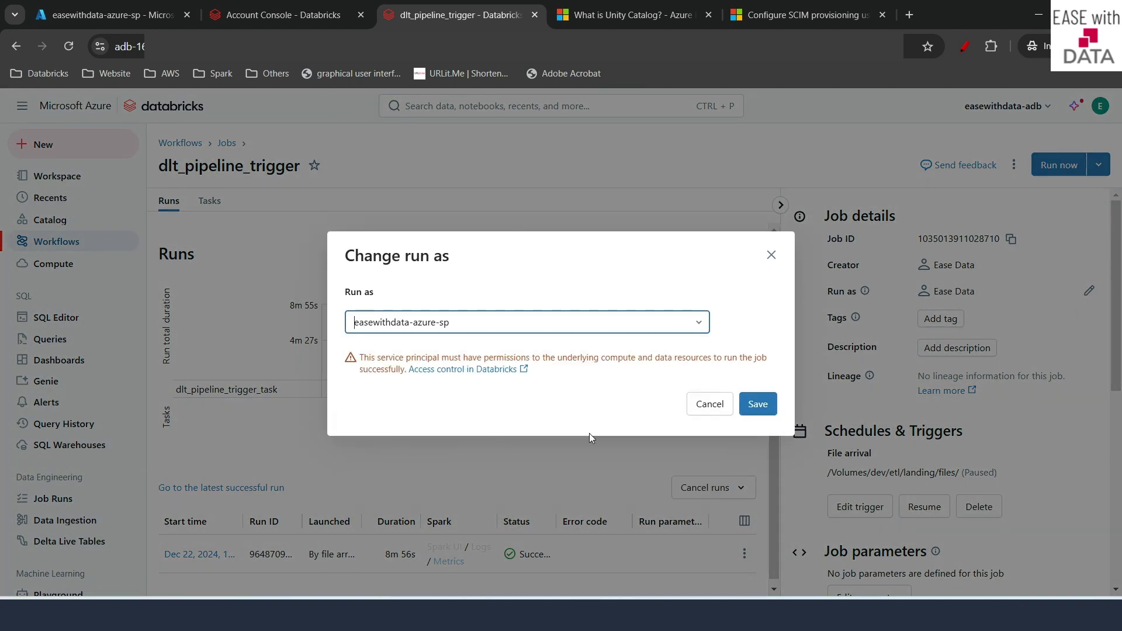
pyautogui.click(765, 408)
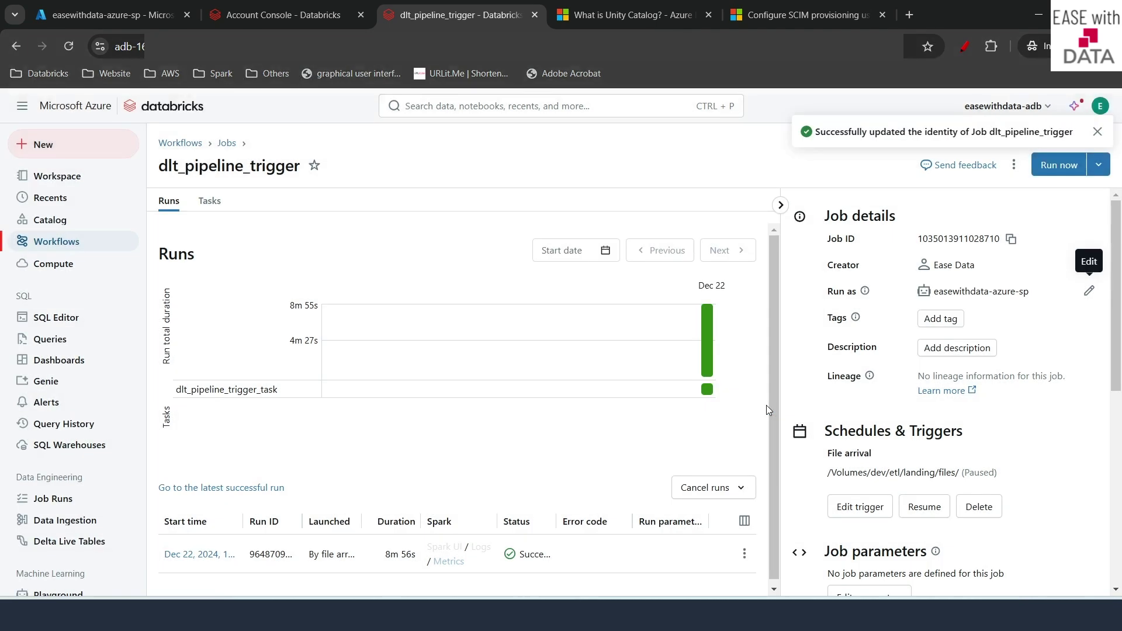
pyautogui.moveTo(995, 291)
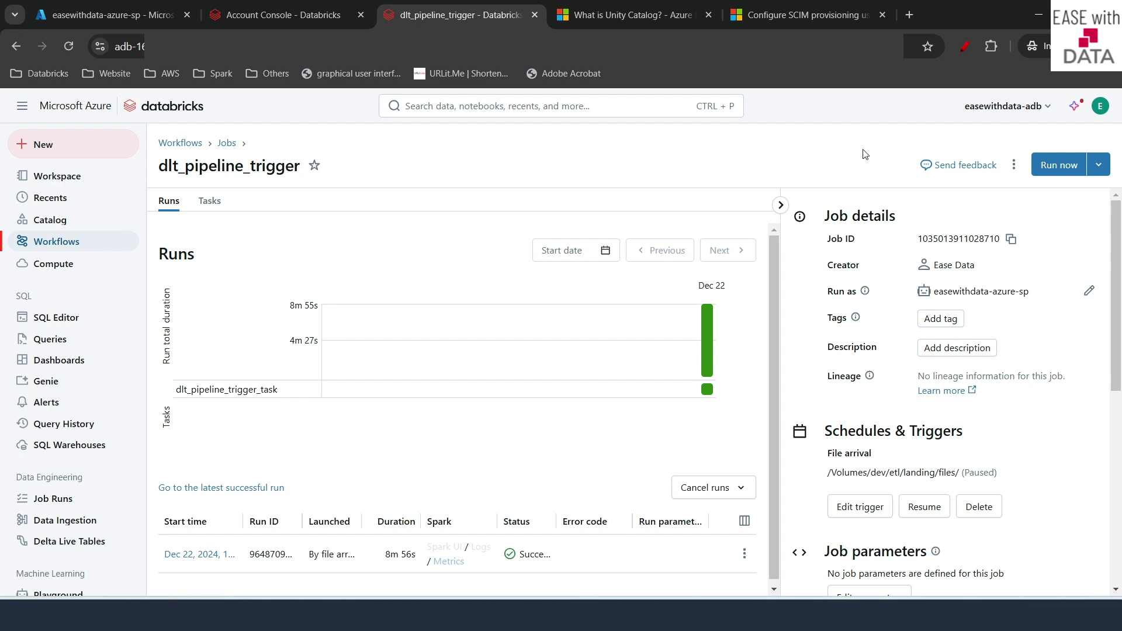
pyautogui.click(1103, 115)
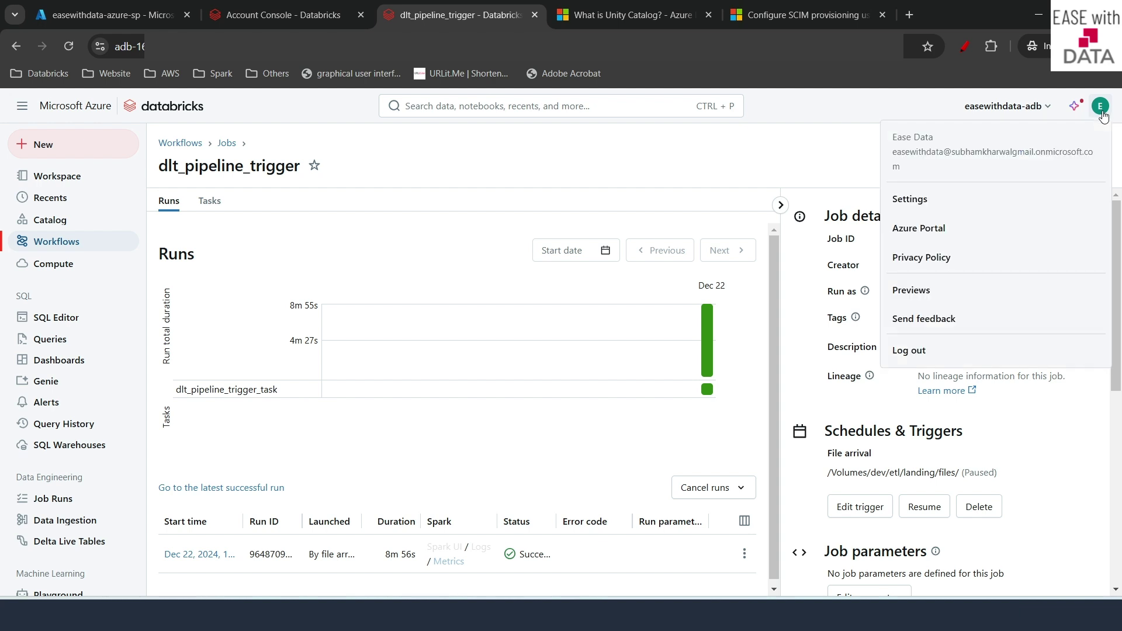
pyautogui.click(912, 200)
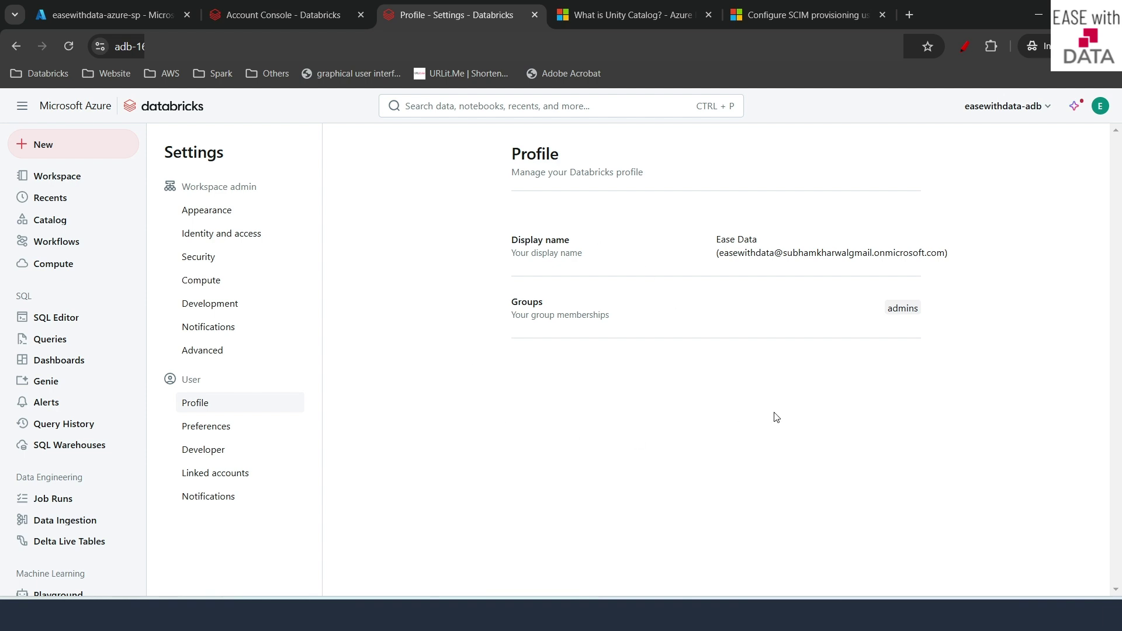
pyautogui.hotkey('alt', 'Tab')
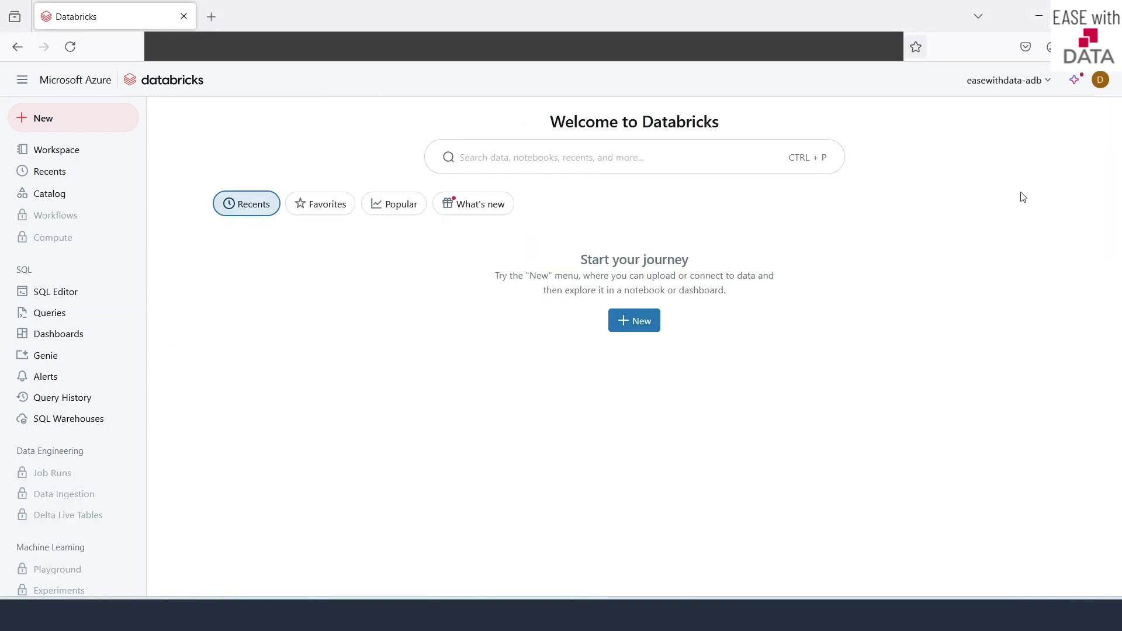
pyautogui.click(1103, 82)
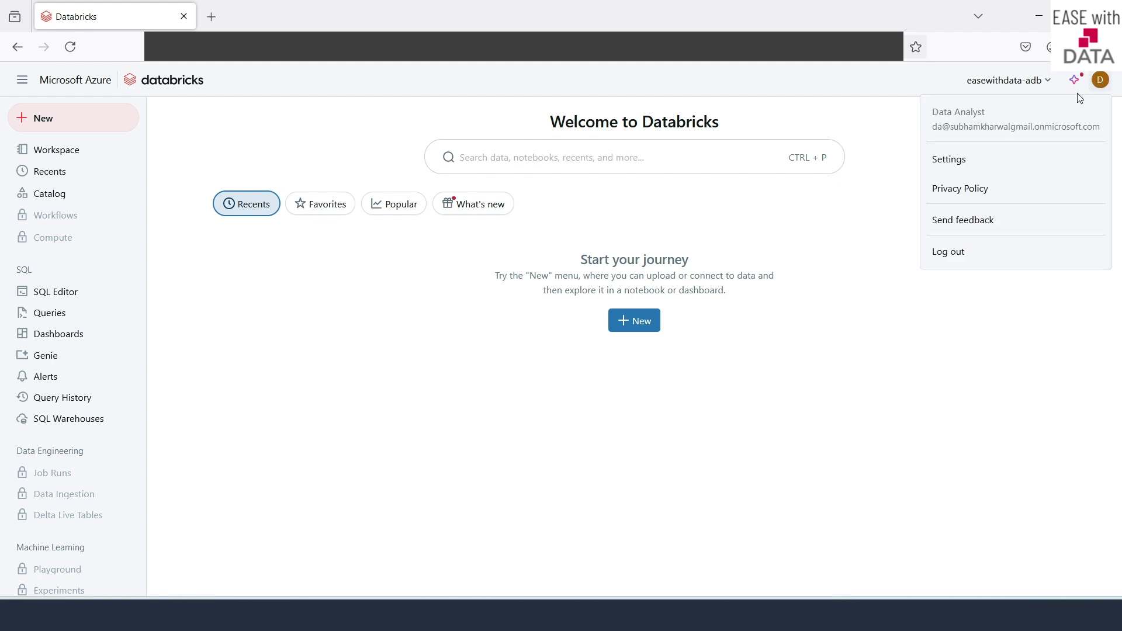
pyautogui.click(959, 164)
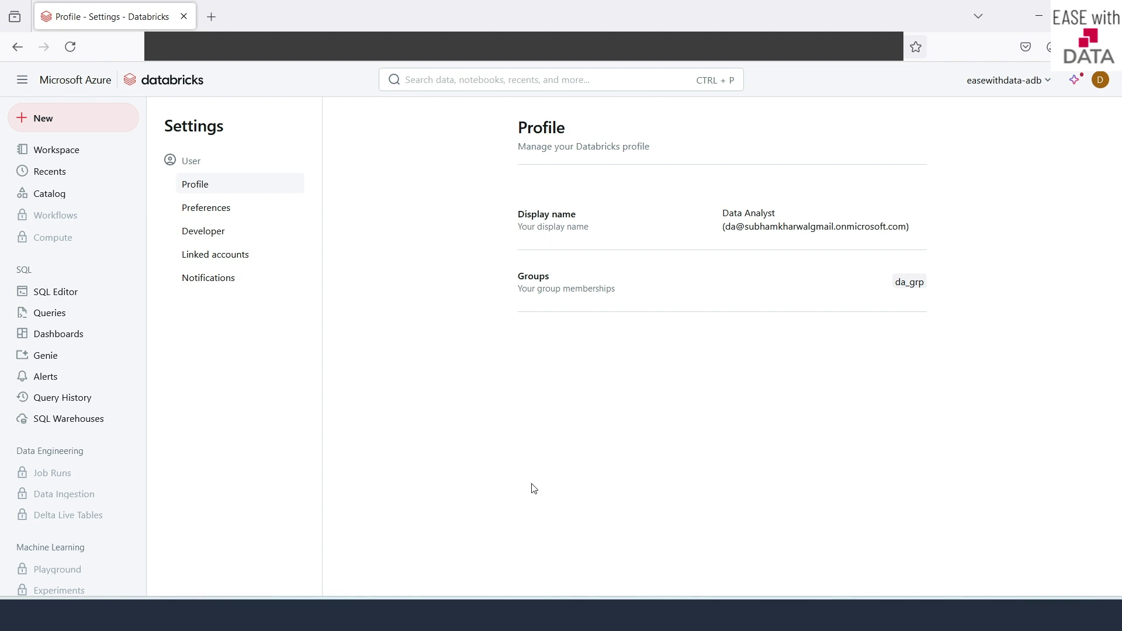
# Switch back to the Databricks account console and view the permissions assigned on the easewithdata-adb workspace.
pyautogui.hotkey('alt', 'Tab')
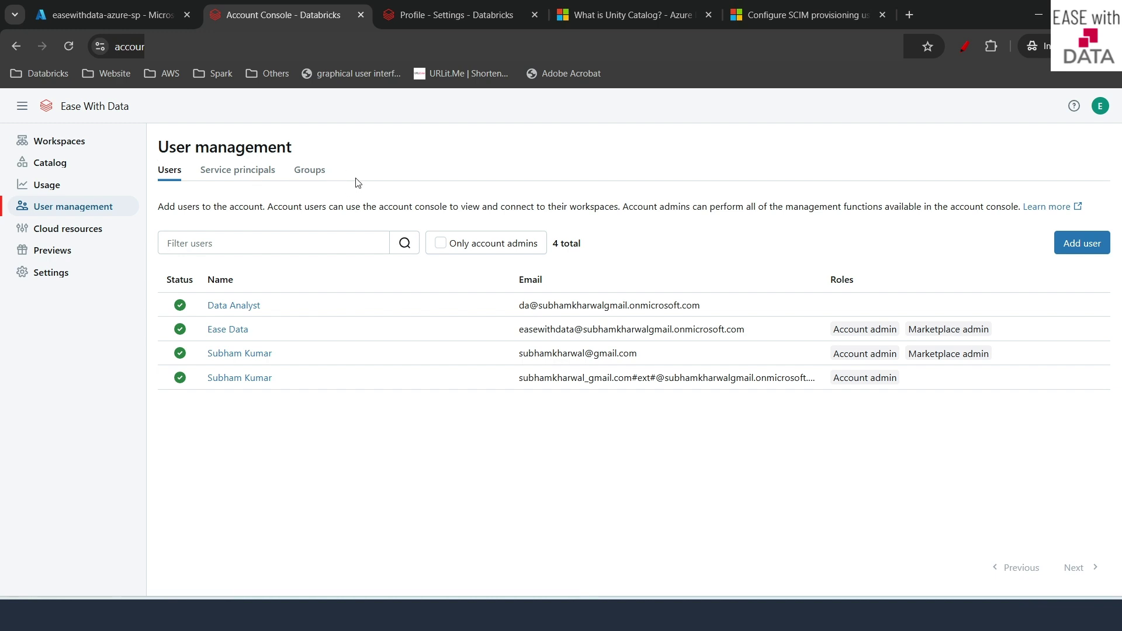
pyautogui.click(62, 142)
pyautogui.click(213, 244)
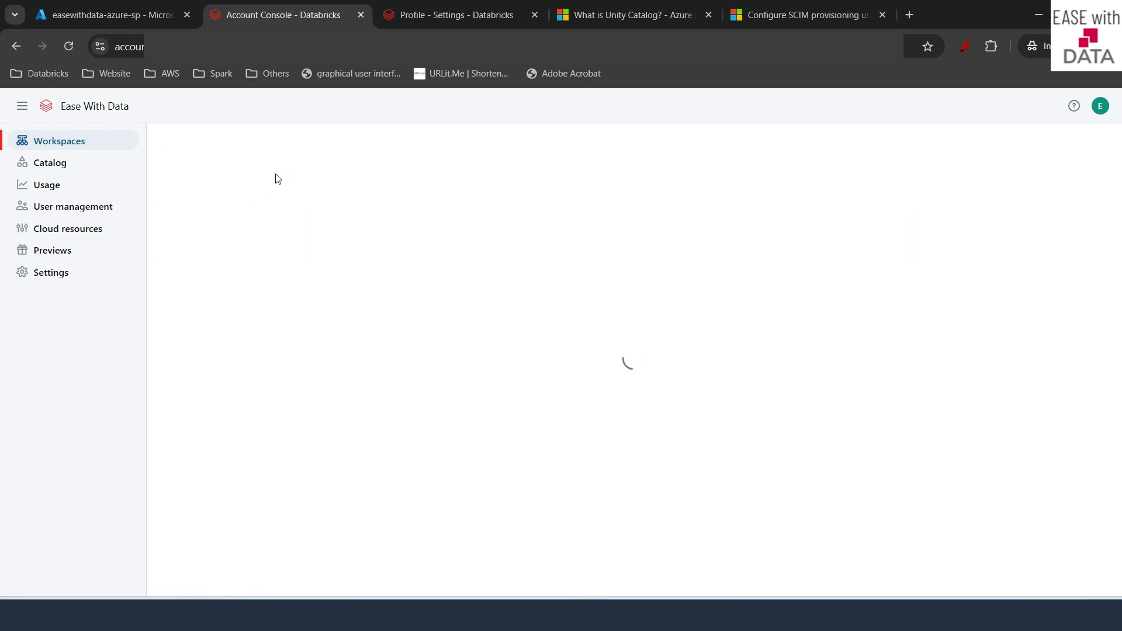
pyautogui.click(261, 186)
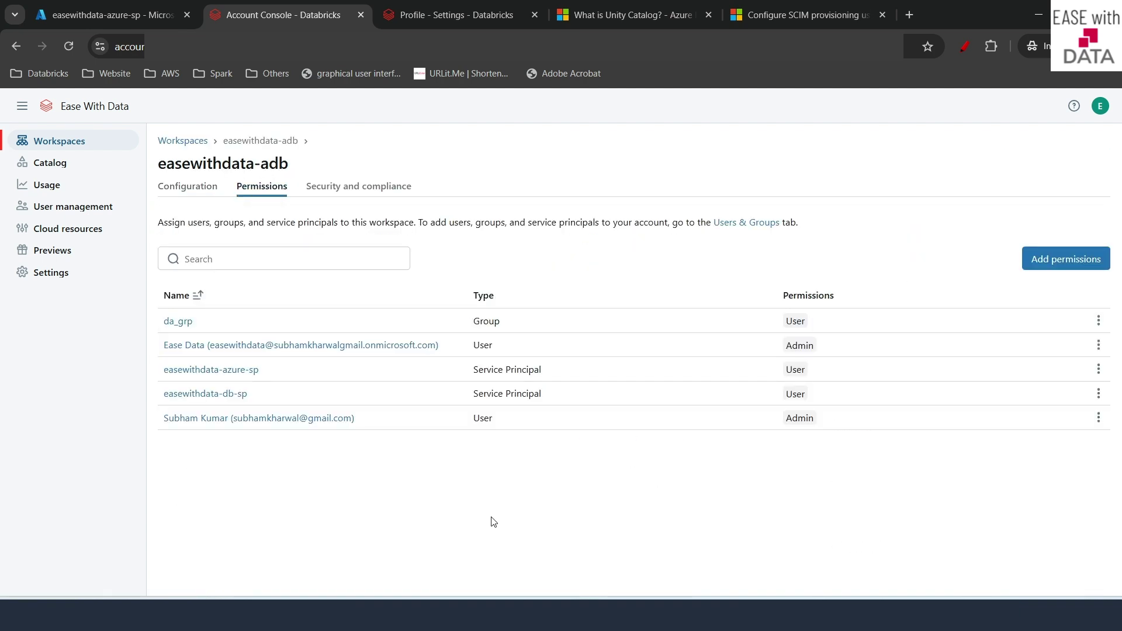